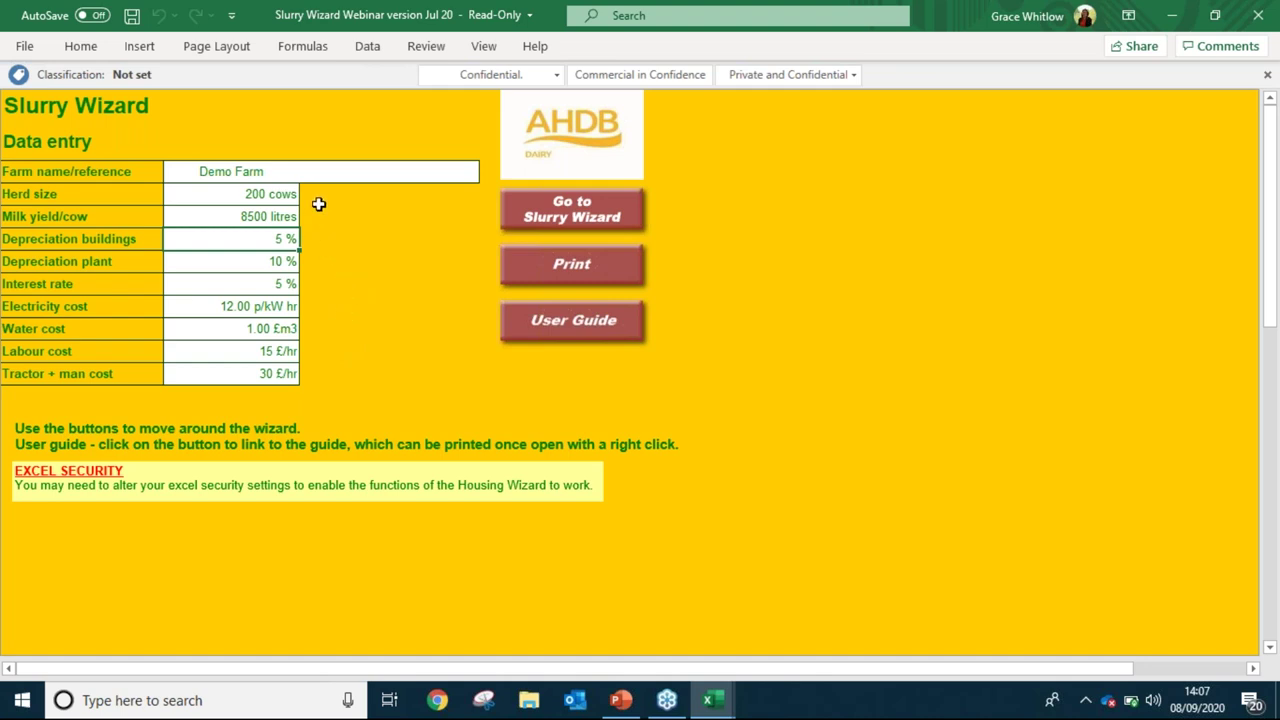
Open the Slurry Wizard data entry and review the farm details, costs and earth bank store capacity.
{"action": "left_click", "coordinate": [548, 221]}
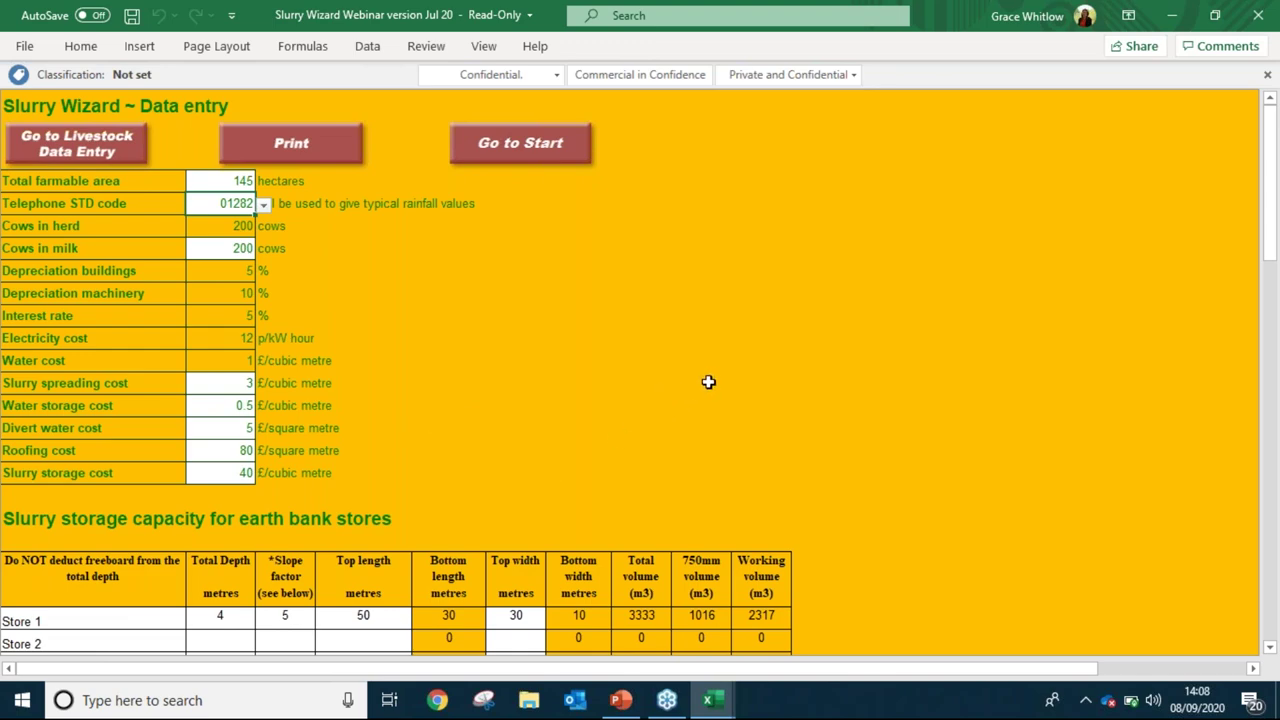
{"action": "scroll", "coordinate": [700, 378], "scroll_direction": "down", "scroll_amount": 2}
{"action": "scroll", "coordinate": [696, 375], "scroll_direction": "down", "scroll_amount": 2}
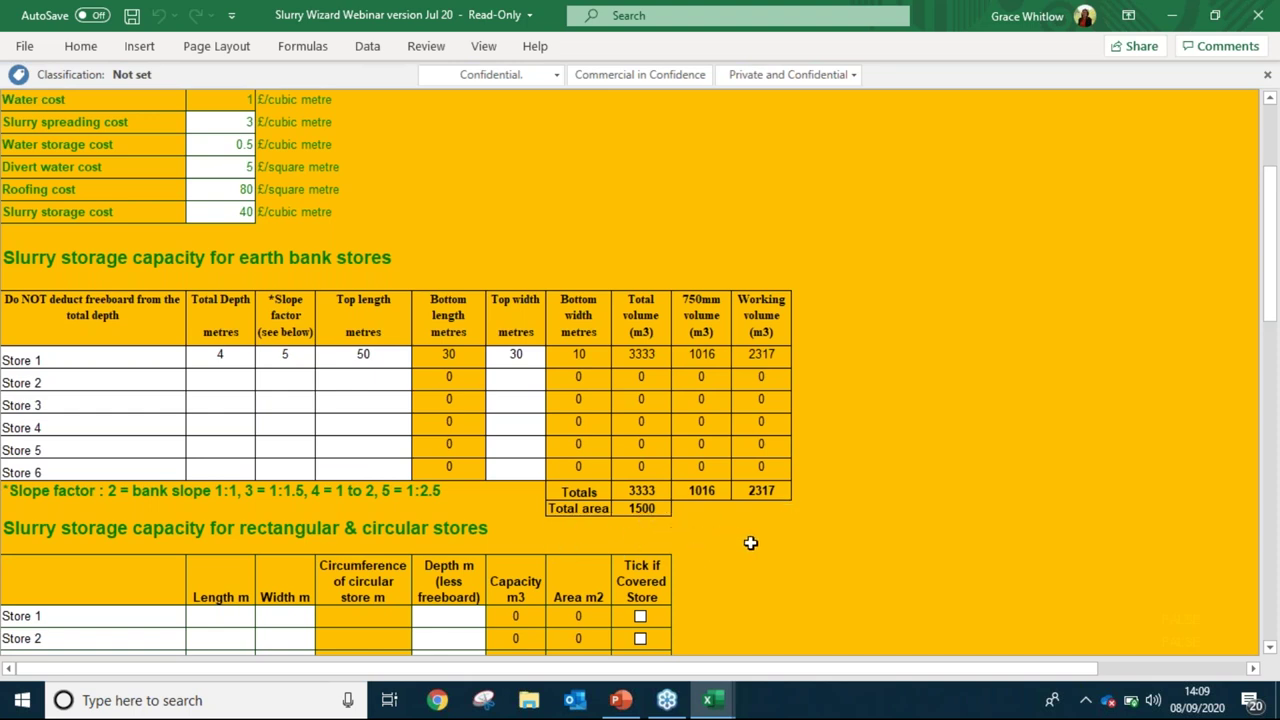
Tick and untick the covered-store option for circular store 5 in the rectangular and circular stores table.
{"action": "scroll", "coordinate": [763, 503], "scroll_direction": "down", "scroll_amount": 4}
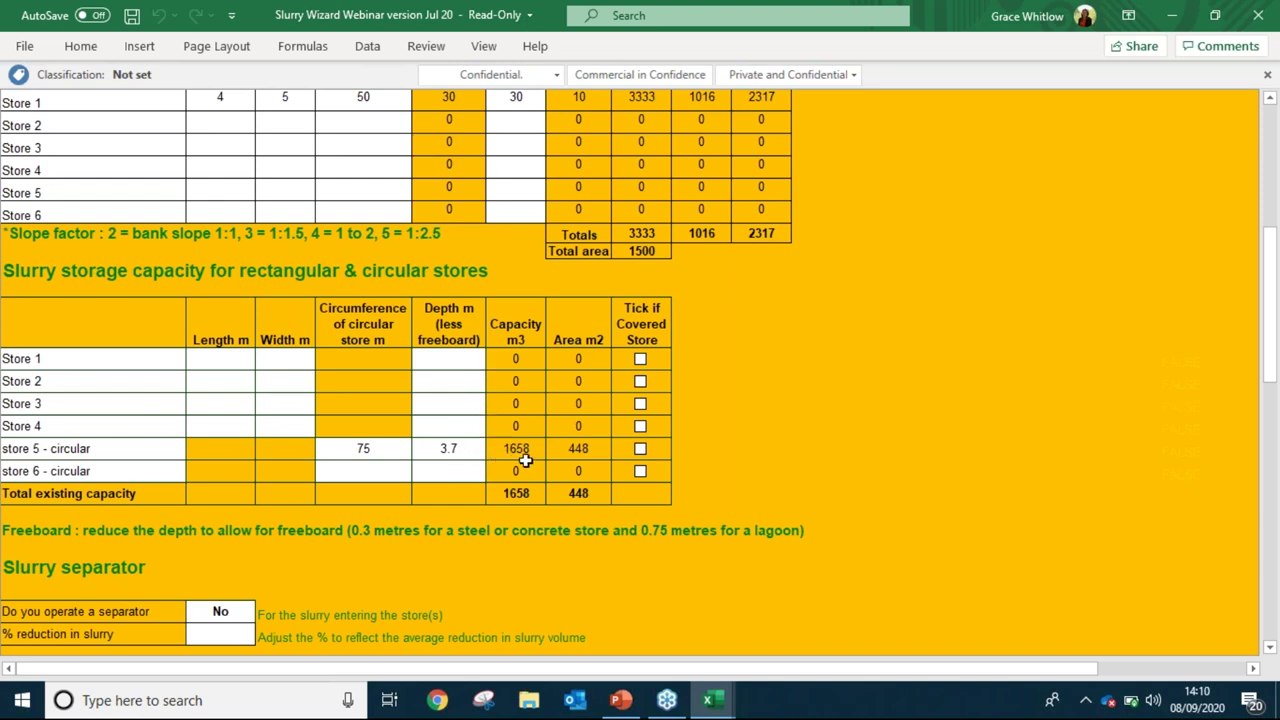
{"action": "left_click", "coordinate": [639, 450]}
{"action": "left_click", "coordinate": [640, 449]}
Review the slurry separator and parlour washings entries and dismiss the incoming chat notifications.
{"action": "scroll", "coordinate": [717, 499], "scroll_direction": "down", "scroll_amount": 5}
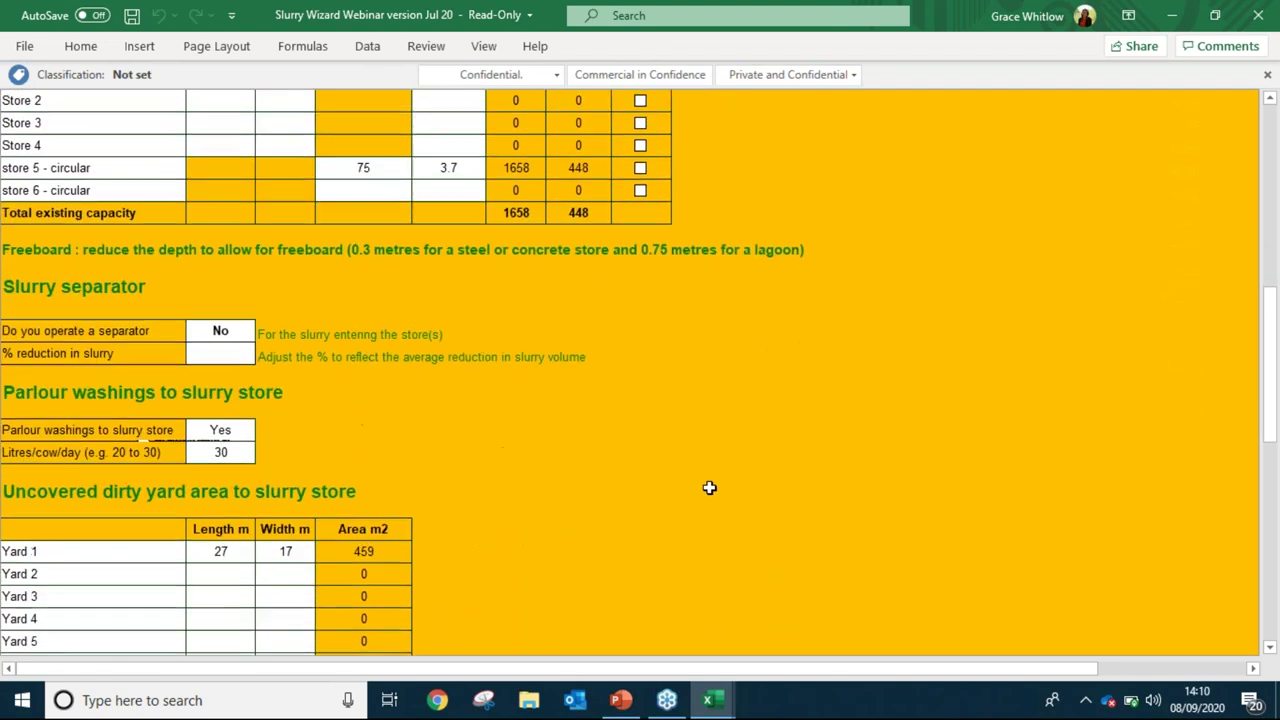
{"action": "scroll", "coordinate": [710, 485], "scroll_direction": "down", "scroll_amount": 1}
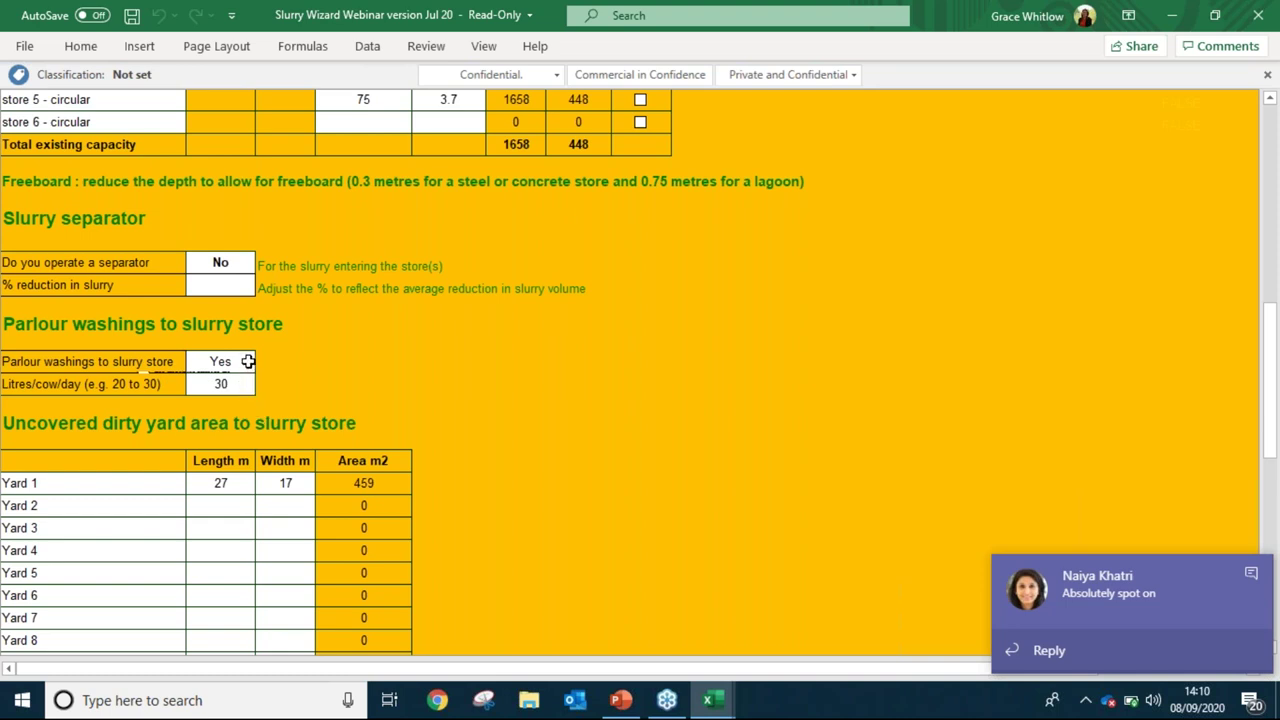
{"action": "left_click", "coordinate": [1257, 574]}
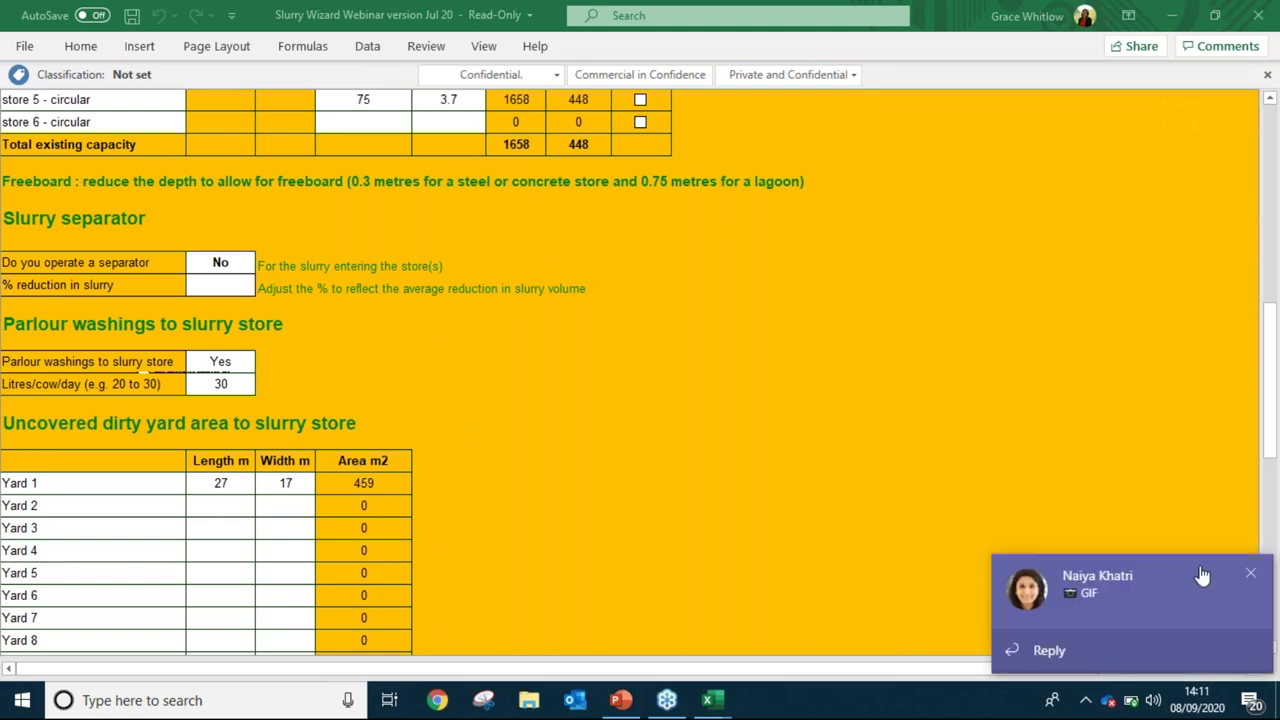
{"action": "left_click", "coordinate": [1250, 576]}
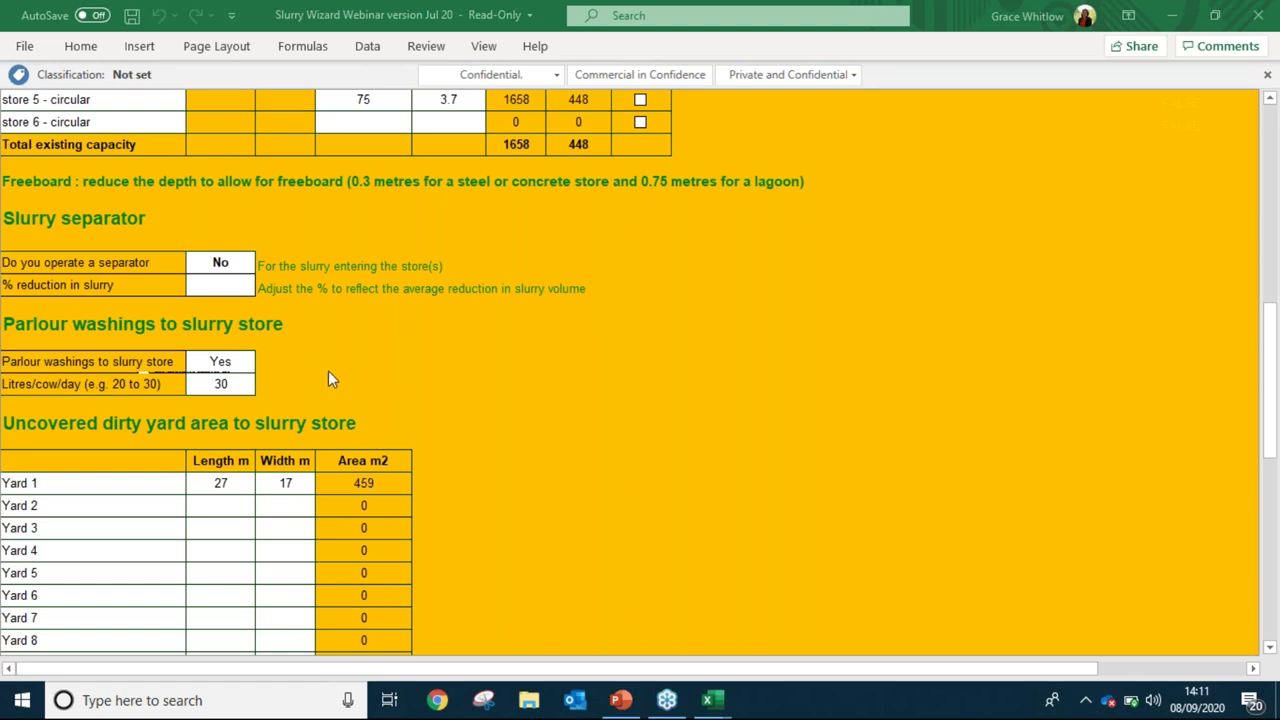
Review the uncovered dirty yard areas and the roof water areas draining to the slurry store.
{"action": "scroll", "coordinate": [328, 370], "scroll_direction": "down", "scroll_amount": 3}
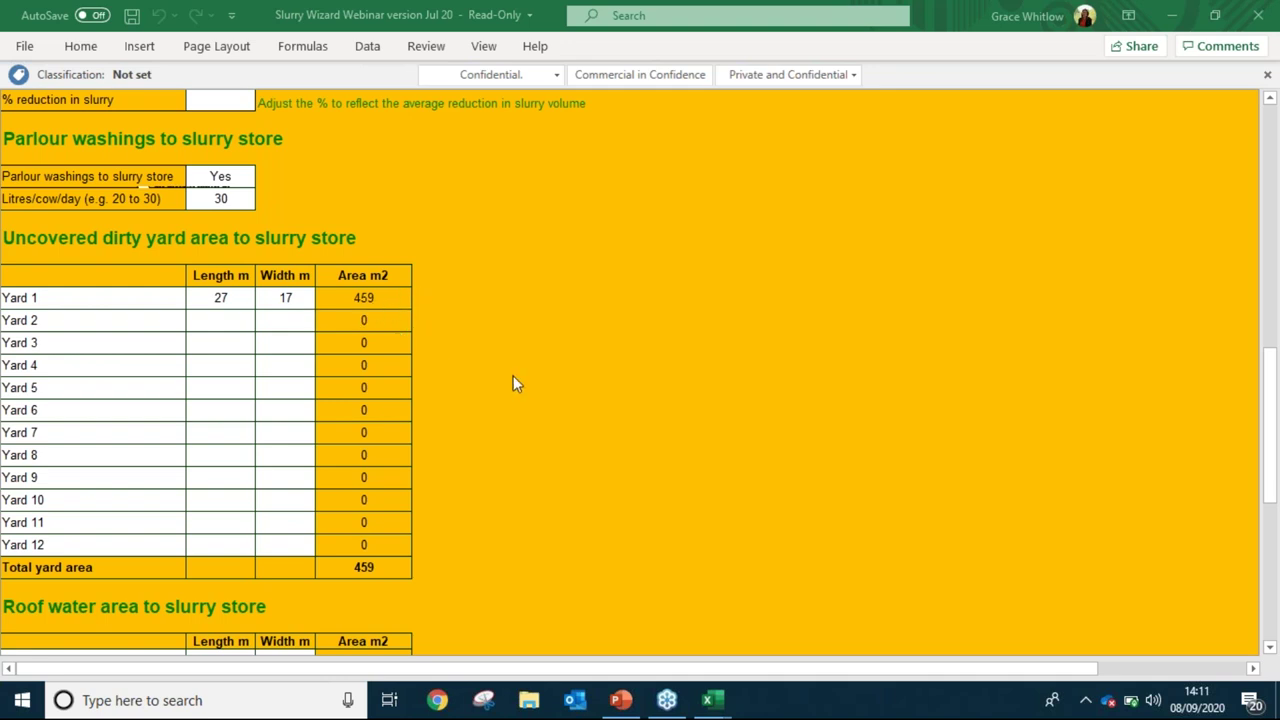
{"action": "scroll", "coordinate": [509, 380], "scroll_direction": "down", "scroll_amount": 5}
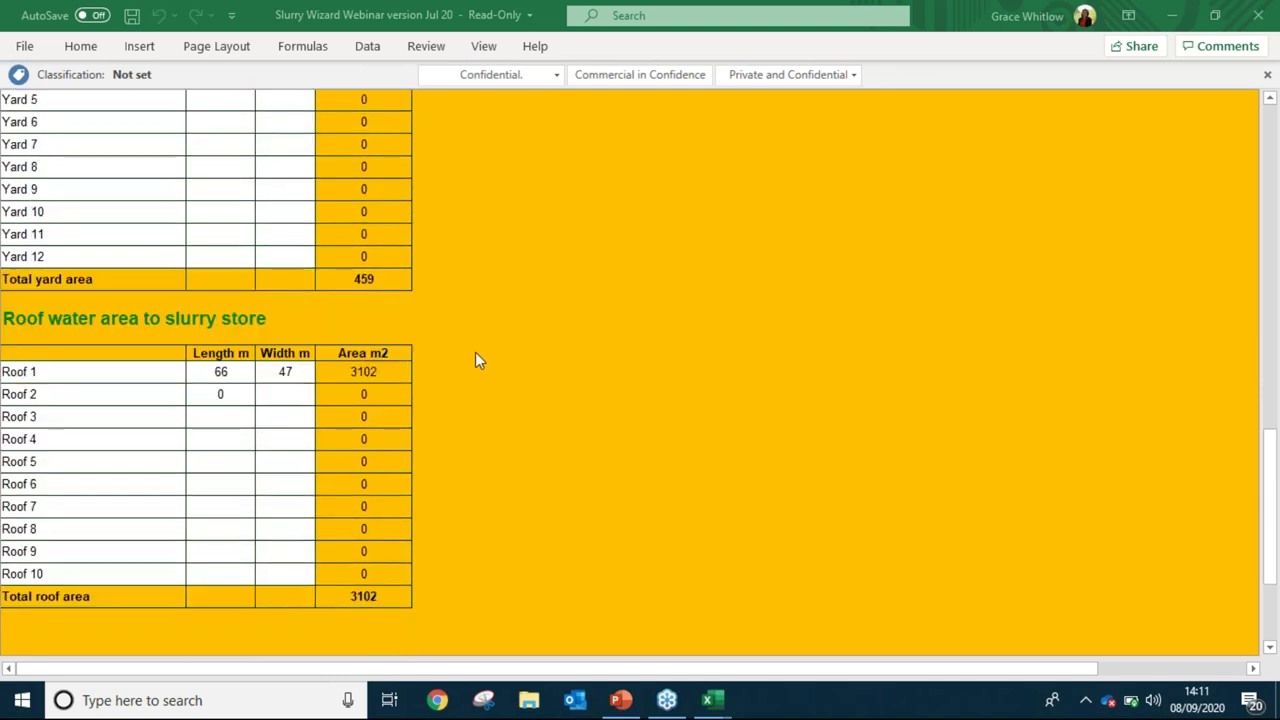
{"action": "scroll", "coordinate": [475, 358], "scroll_direction": "down", "scroll_amount": 1}
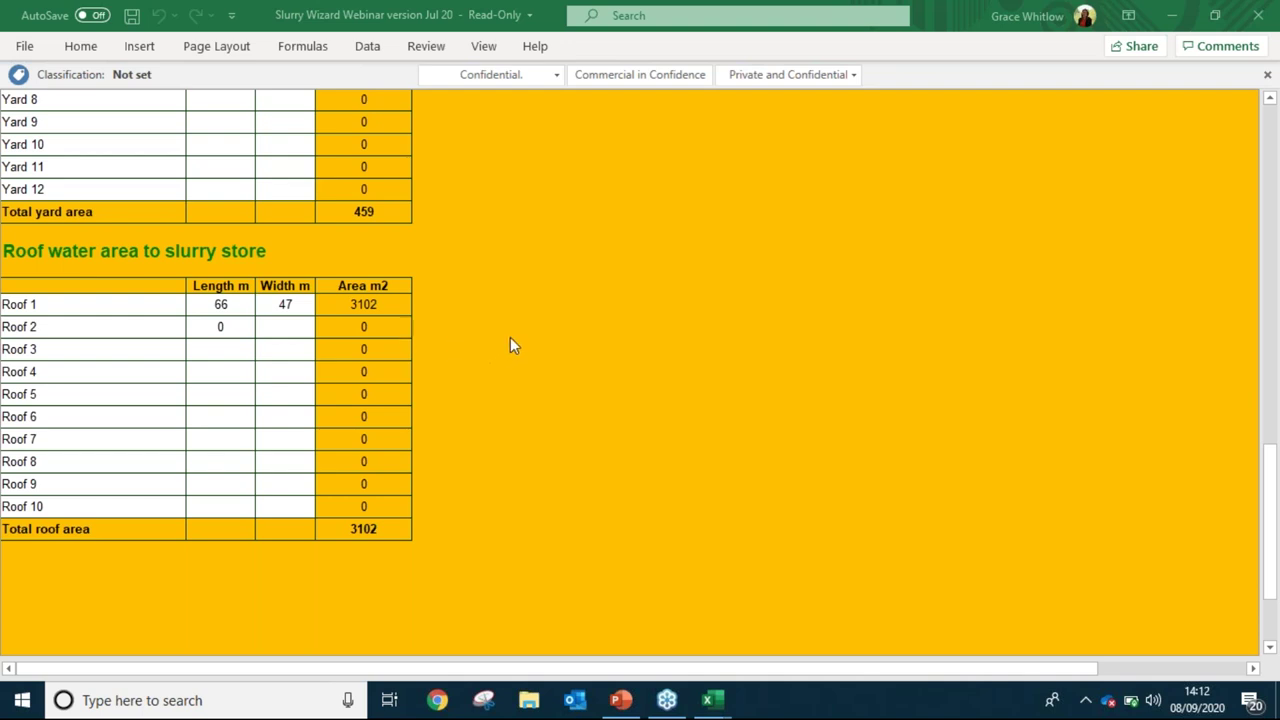
{"action": "scroll", "coordinate": [510, 345], "scroll_direction": "up", "scroll_amount": 6}
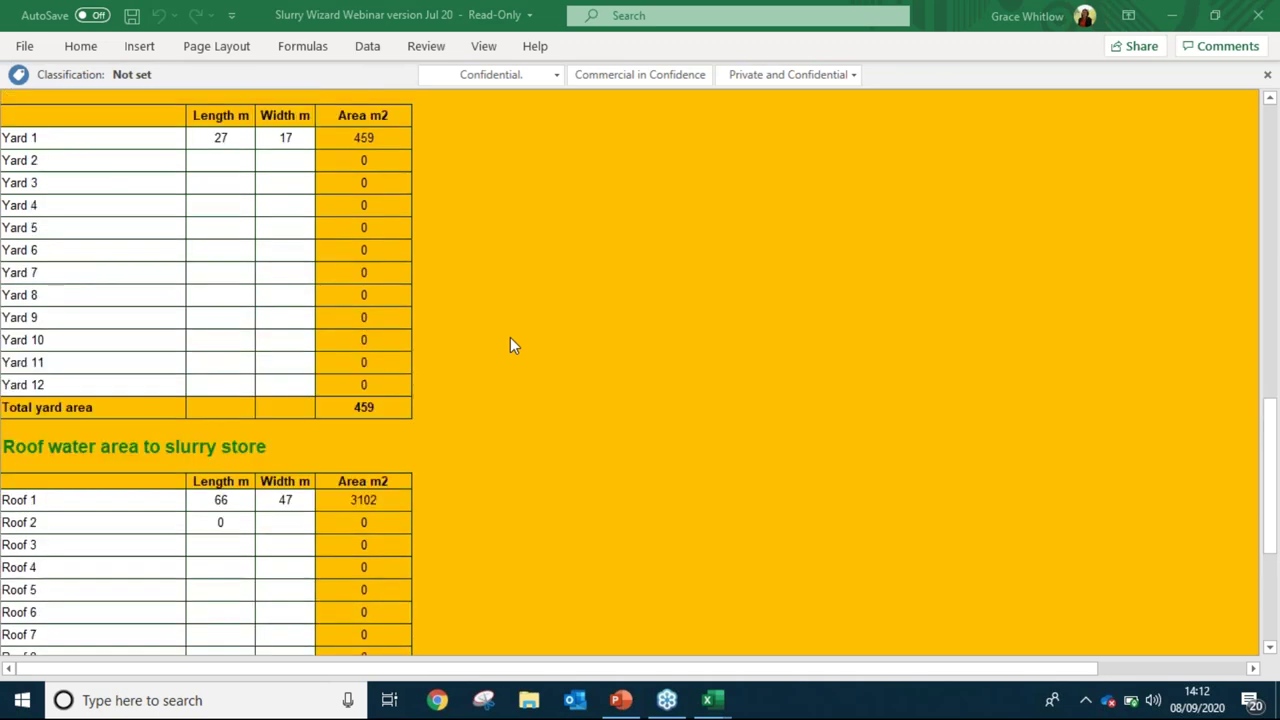
{"action": "scroll", "coordinate": [510, 345], "scroll_direction": "up", "scroll_amount": 15}
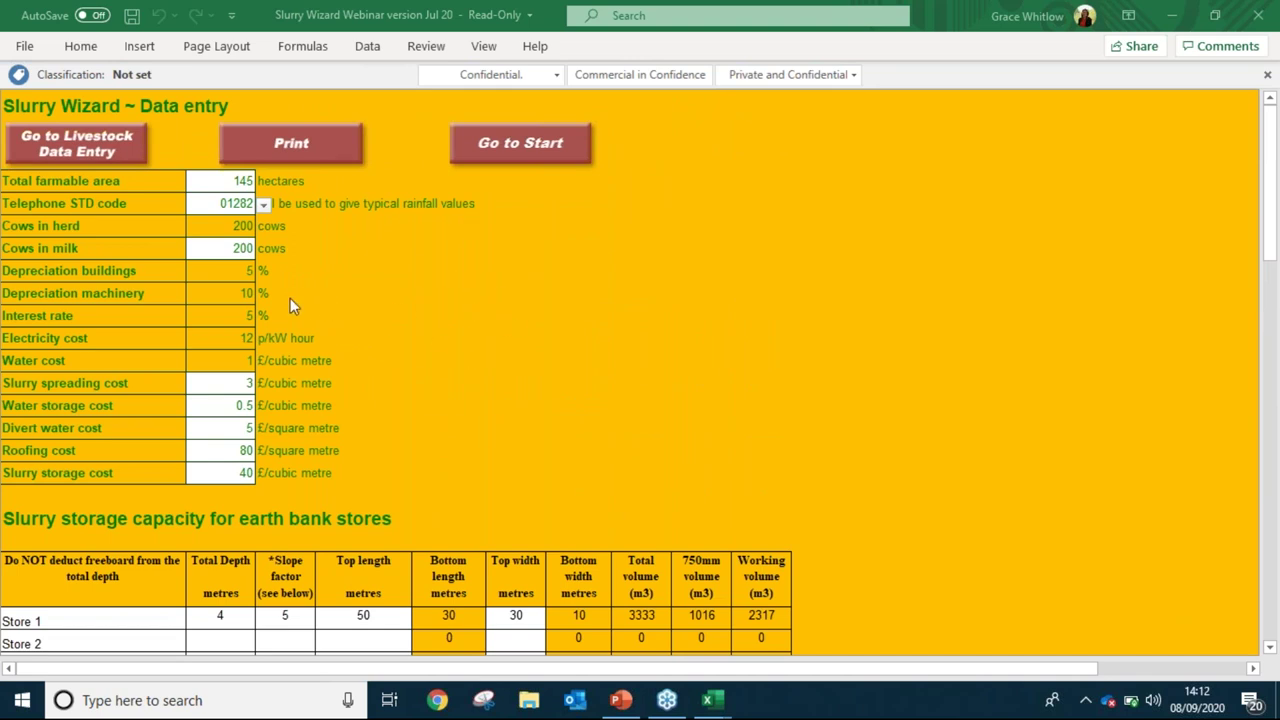
Open the livestock data entry and look over the cattle, pig, sheep and other livestock categories.
{"action": "left_click", "coordinate": [66, 146]}
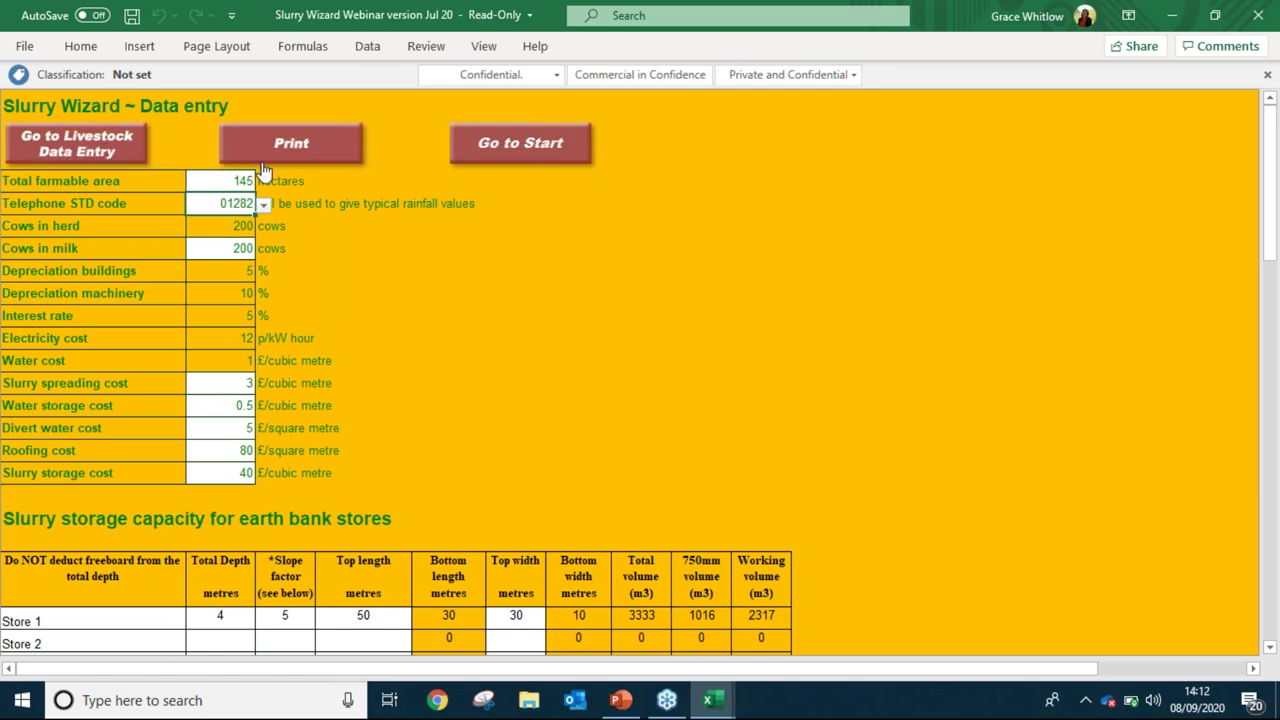
{"action": "left_click", "coordinate": [97, 152]}
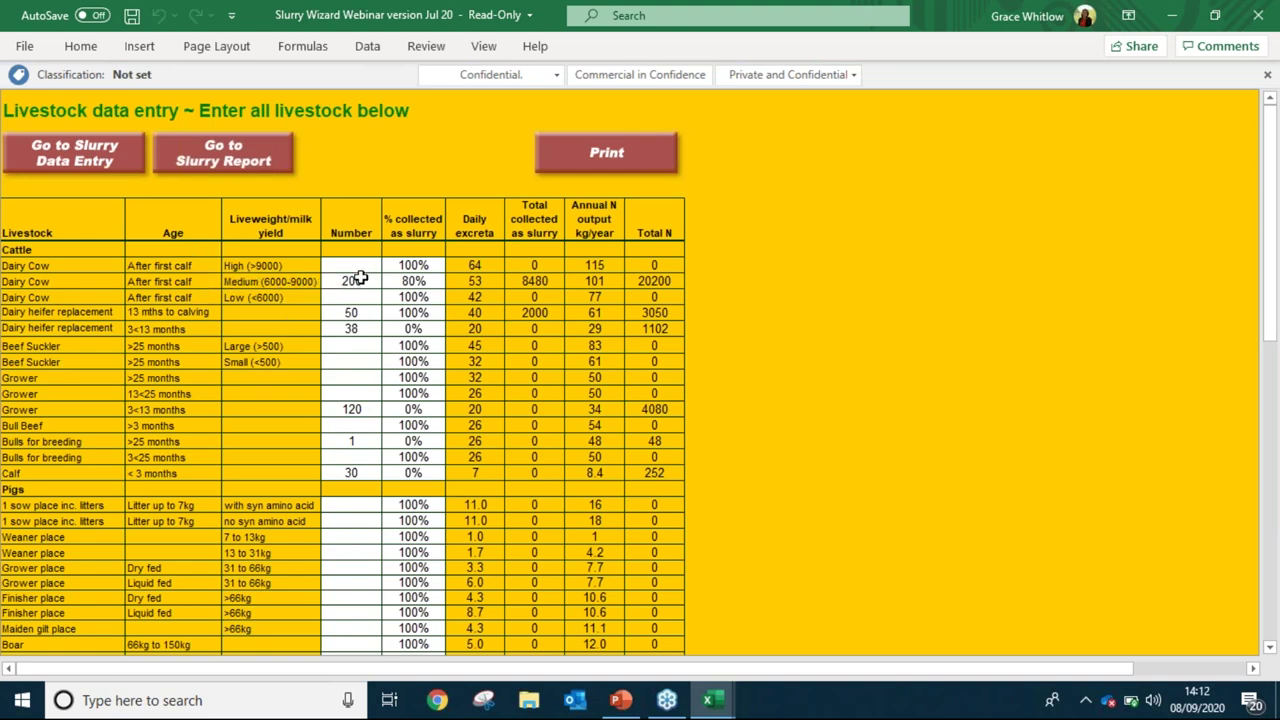
{"action": "scroll", "coordinate": [270, 412], "scroll_direction": "down", "scroll_amount": 3}
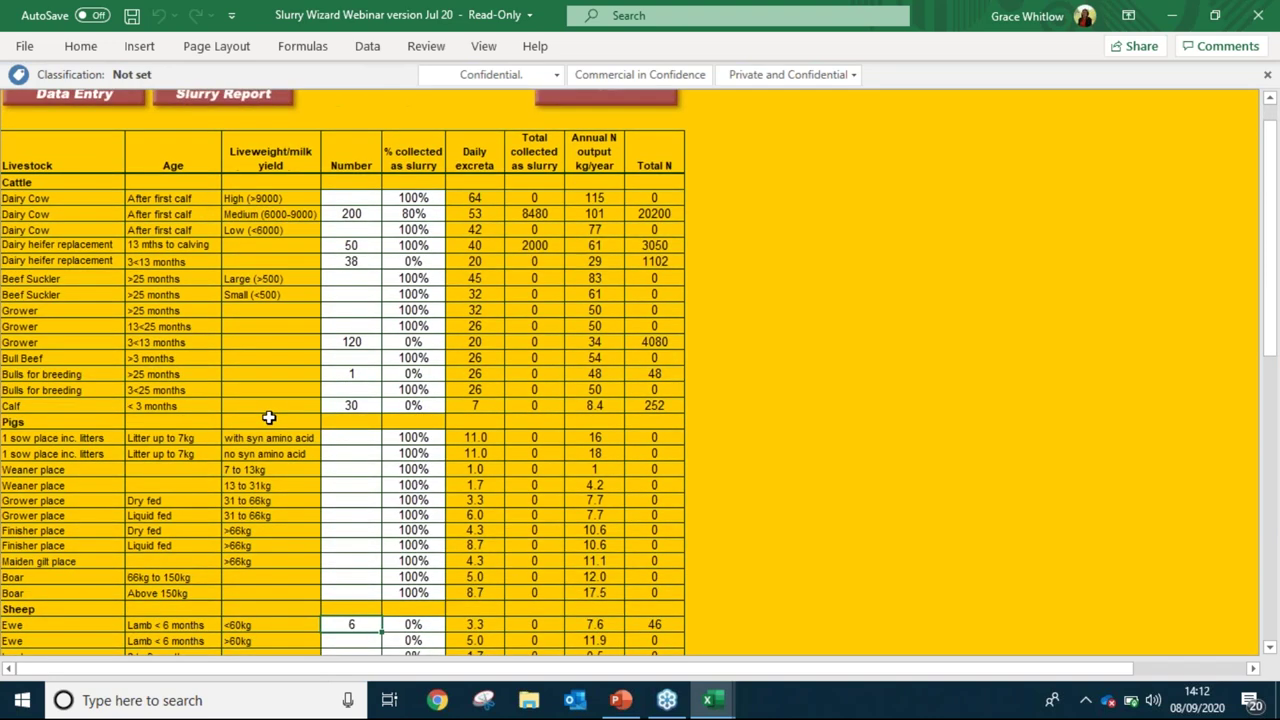
{"action": "scroll", "coordinate": [265, 415], "scroll_direction": "up", "scroll_amount": 2}
{"action": "scroll", "coordinate": [257, 409], "scroll_direction": "down", "scroll_amount": 3}
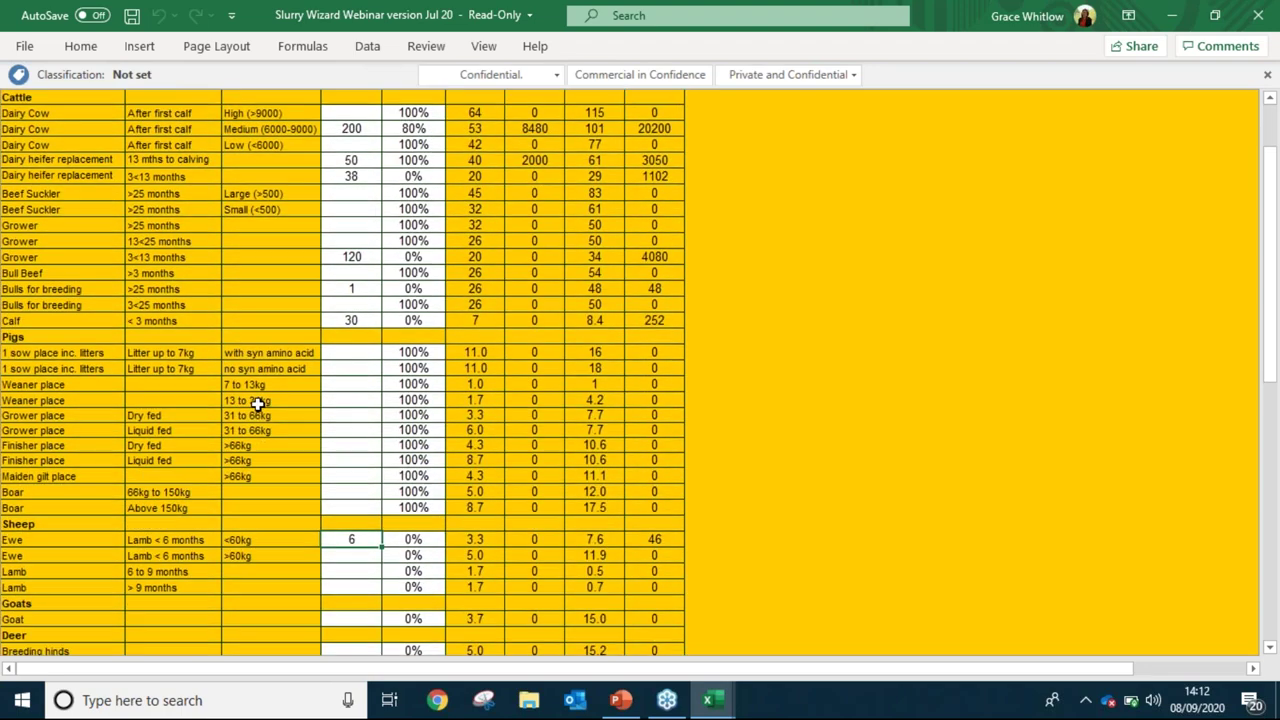
{"action": "scroll", "coordinate": [257, 403], "scroll_direction": "down", "scroll_amount": 1}
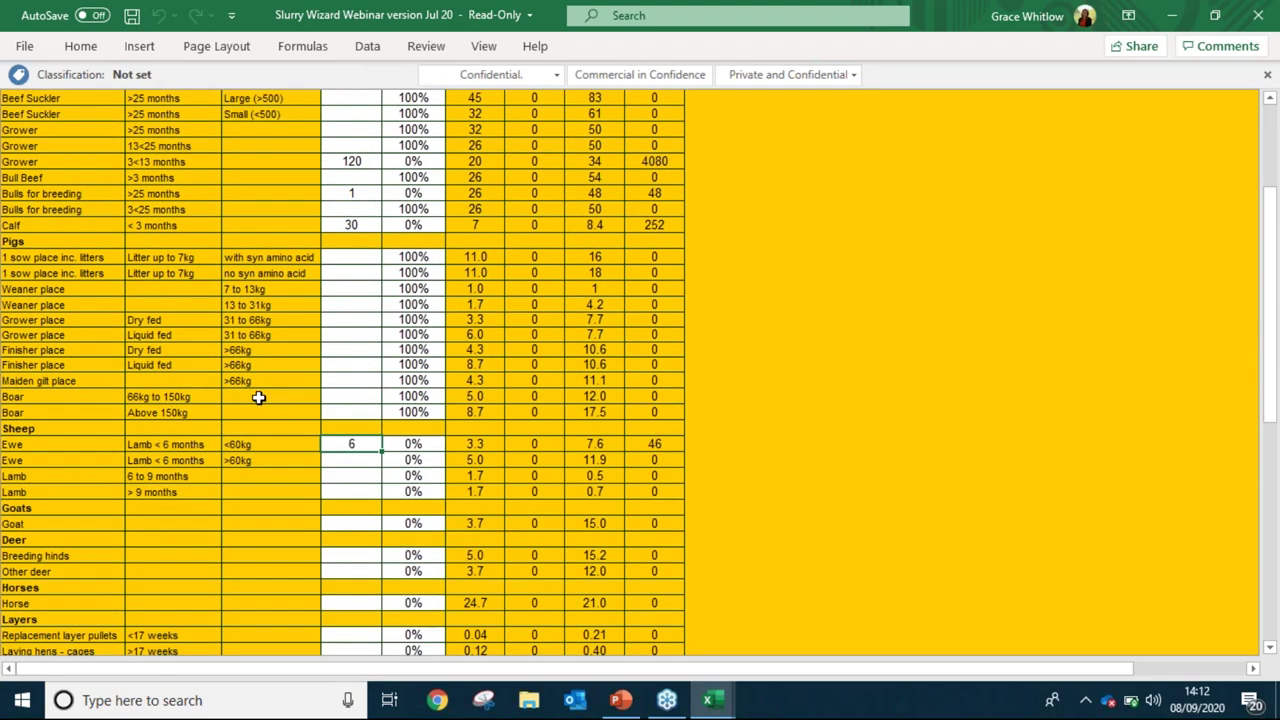
{"action": "scroll", "coordinate": [258, 397], "scroll_direction": "down", "scroll_amount": 2}
{"action": "scroll", "coordinate": [316, 378], "scroll_direction": "up", "scroll_amount": 7}
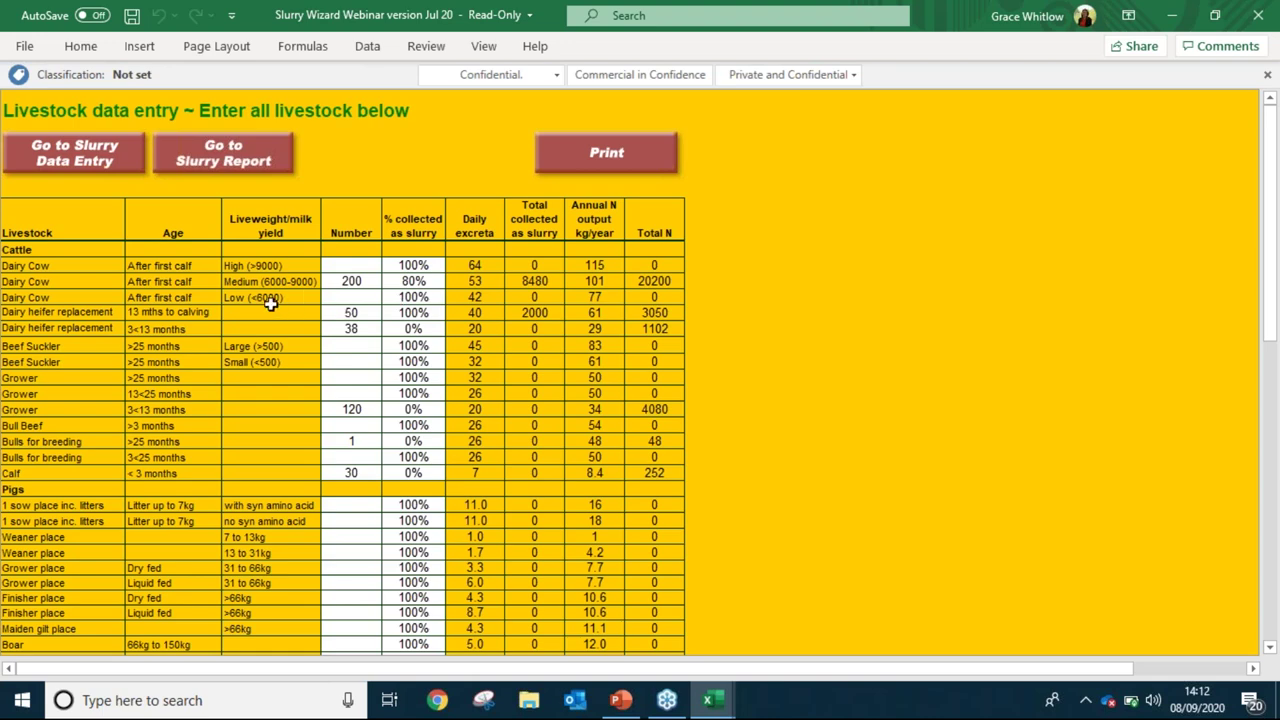
Examine the numbers and percentages collected as slurry for the medium-yield dairy cows and the dairy heifer replacements.
{"action": "left_click", "coordinate": [364, 282]}
{"action": "left_click", "coordinate": [428, 281]}
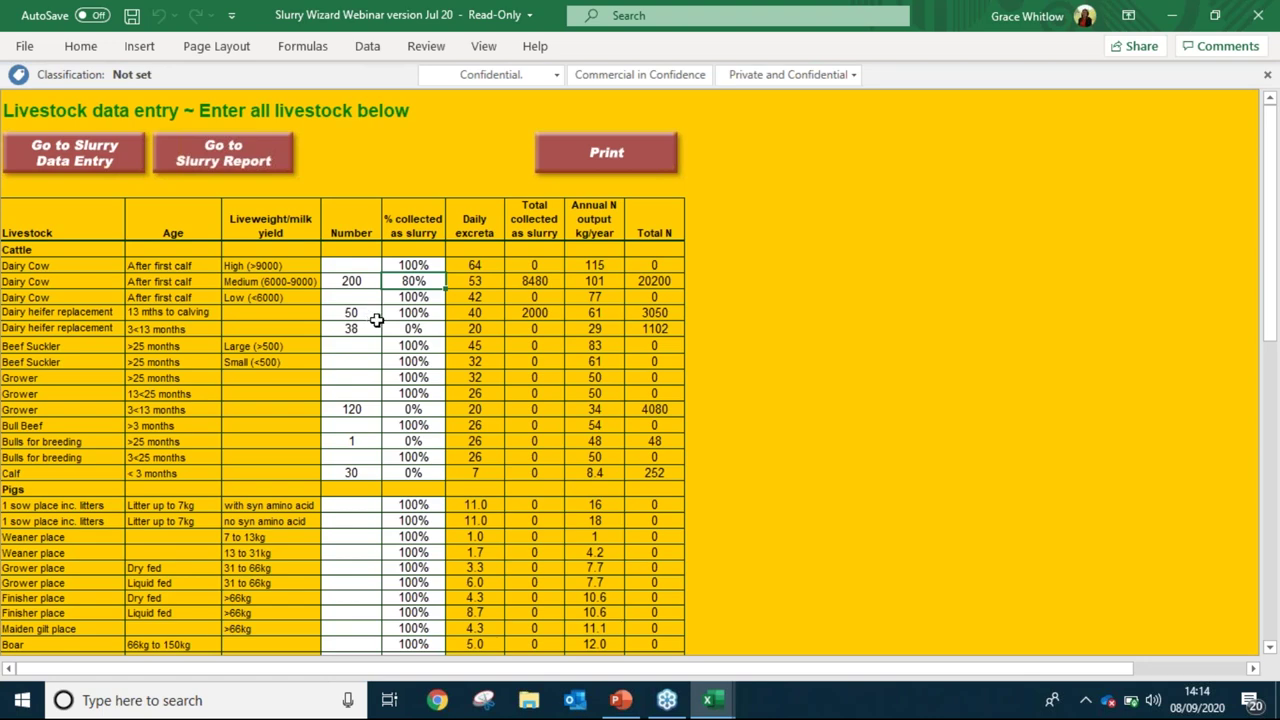
{"action": "left_click", "coordinate": [433, 316]}
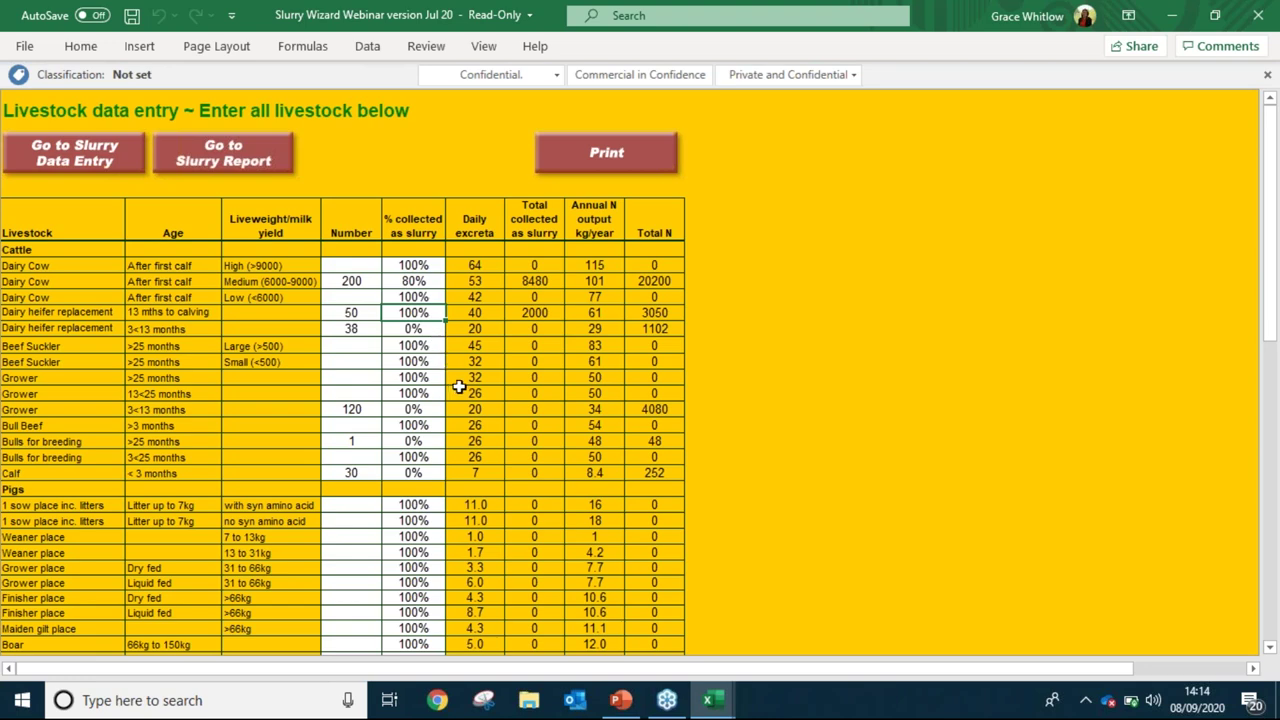
{"action": "left_click", "coordinate": [340, 330]}
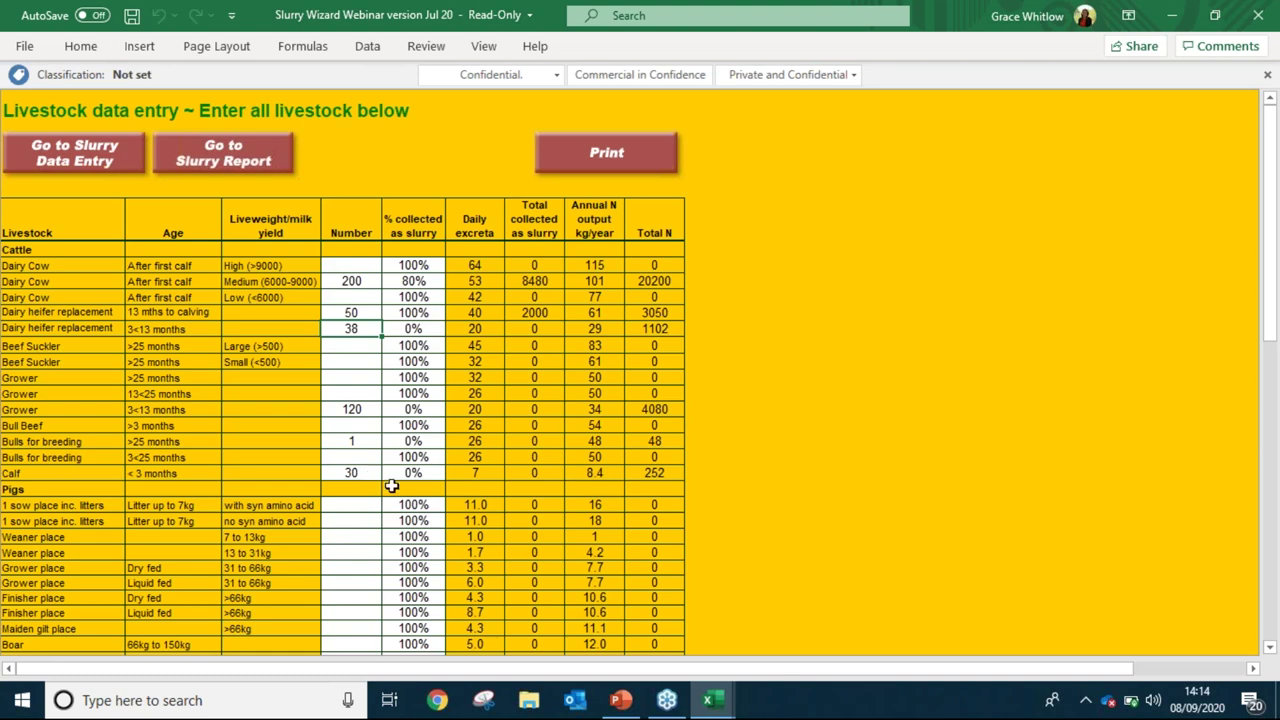
Review the remaining livestock rows down to the totals and the farm nitrogen loading per hectare.
{"action": "scroll", "coordinate": [737, 452], "scroll_direction": "down", "scroll_amount": 4}
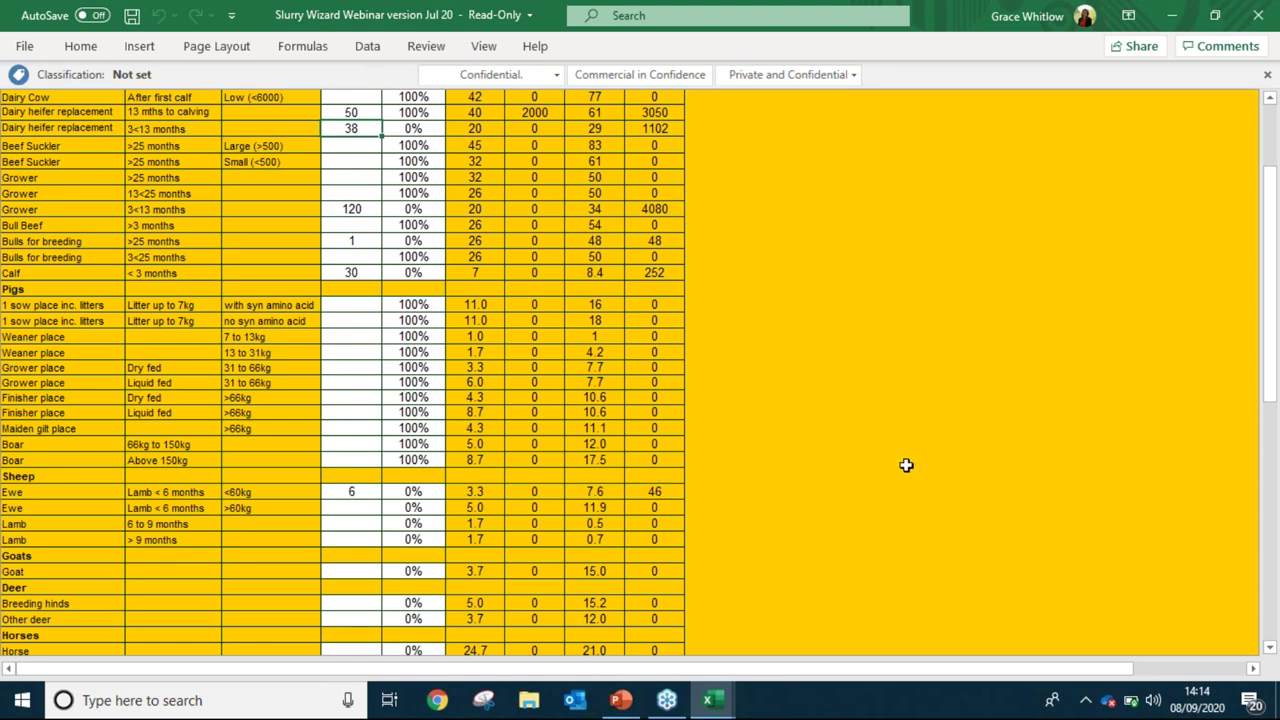
{"action": "scroll", "coordinate": [884, 452], "scroll_direction": "down", "scroll_amount": 1}
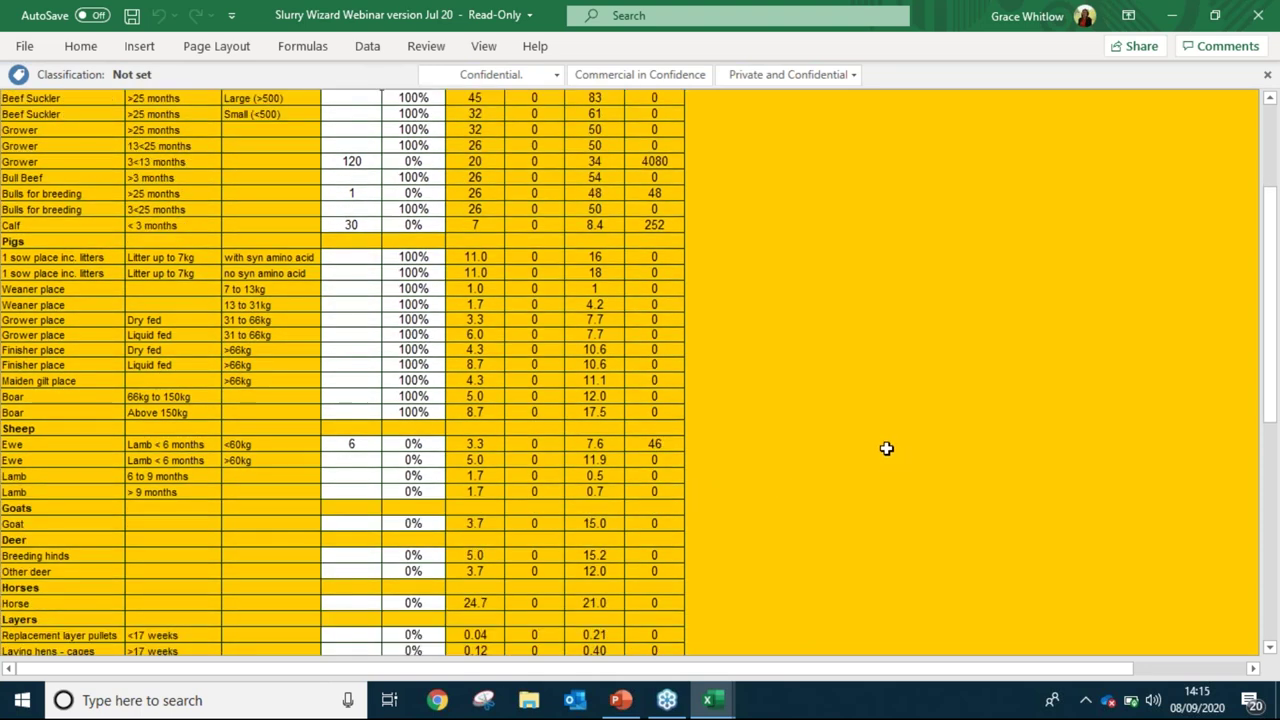
{"action": "scroll", "coordinate": [868, 406], "scroll_direction": "down", "scroll_amount": 3}
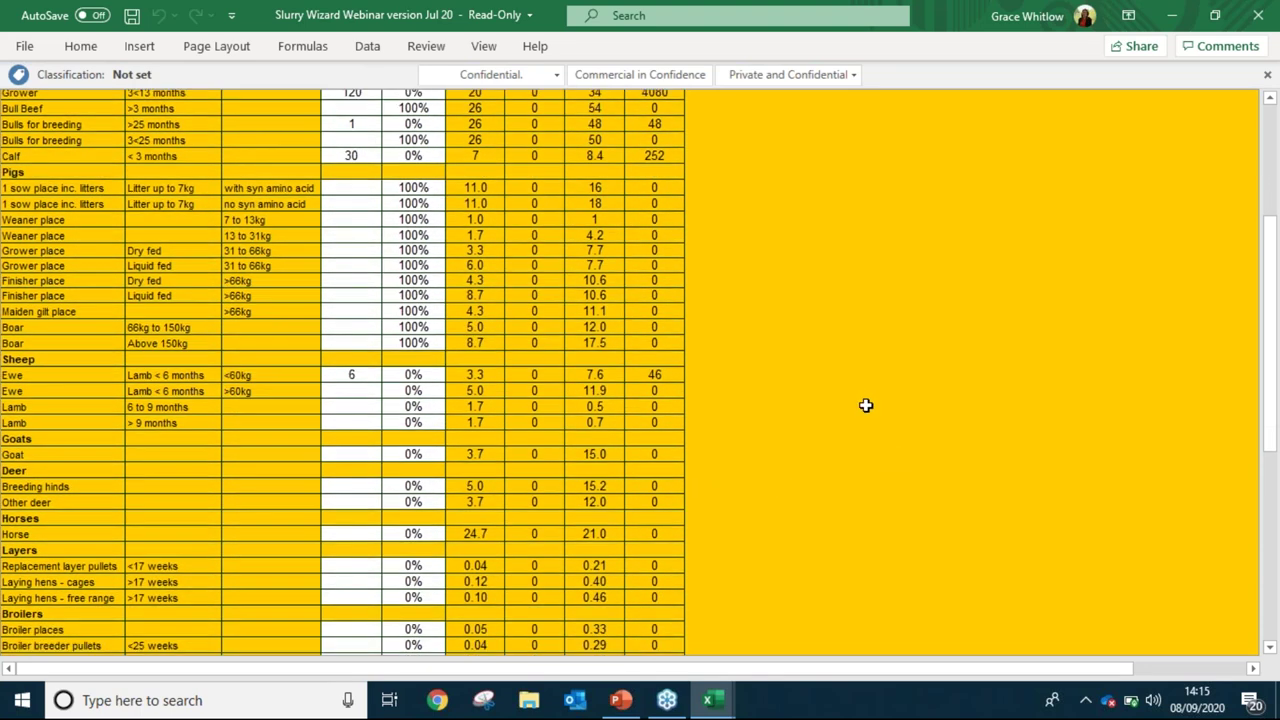
{"action": "scroll", "coordinate": [857, 410], "scroll_direction": "down", "scroll_amount": 3}
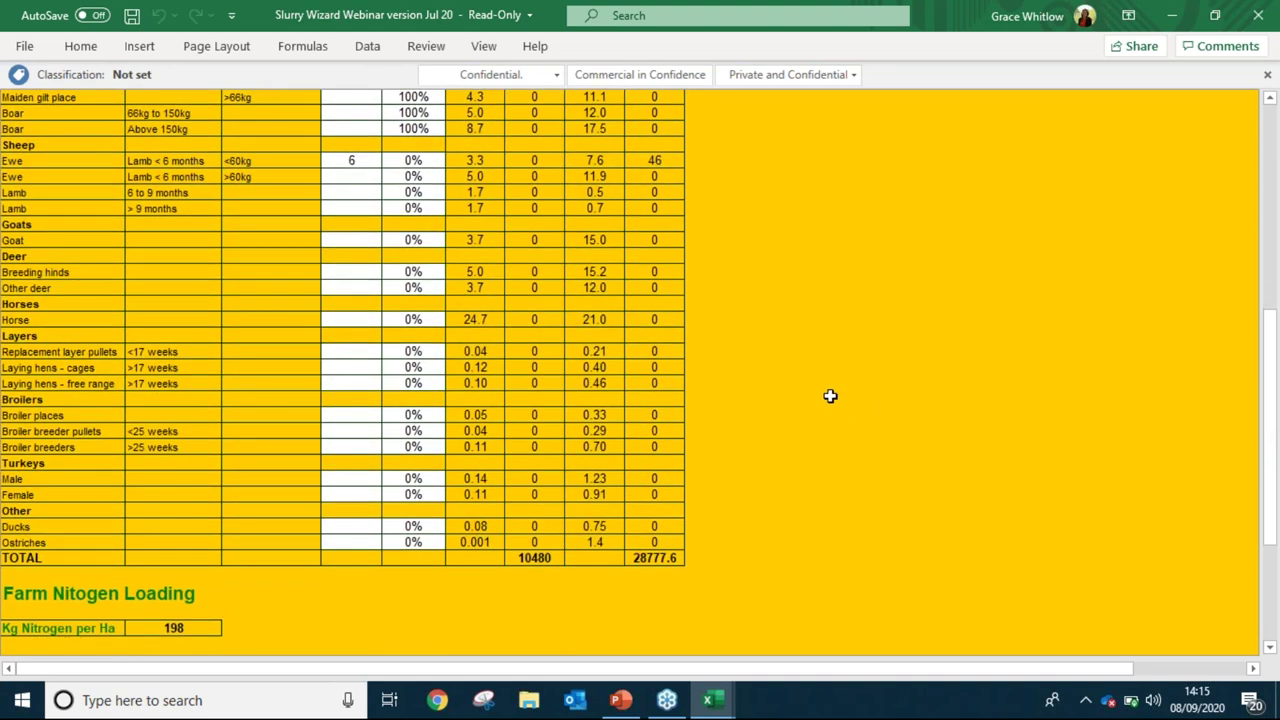
{"action": "scroll", "coordinate": [816, 401], "scroll_direction": "down", "scroll_amount": 1}
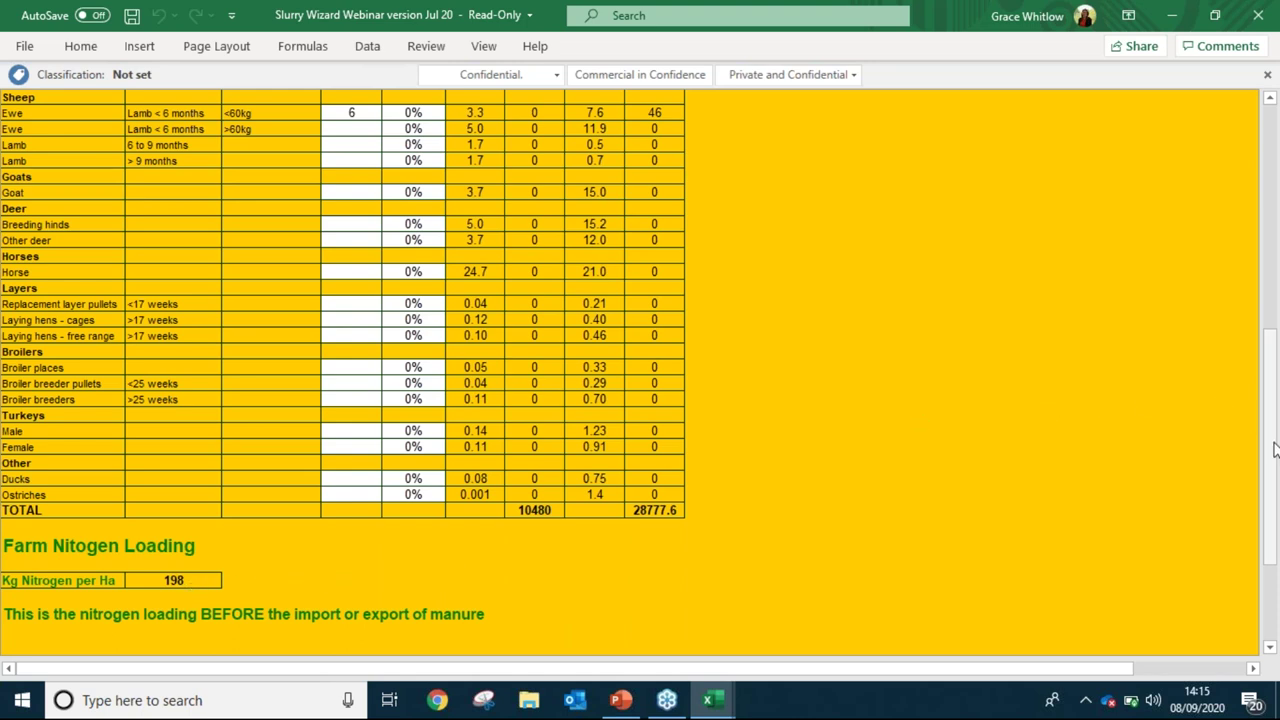
{"action": "left_click_drag", "start_coordinate": [1272, 451], "coordinate": [1272, 200]}
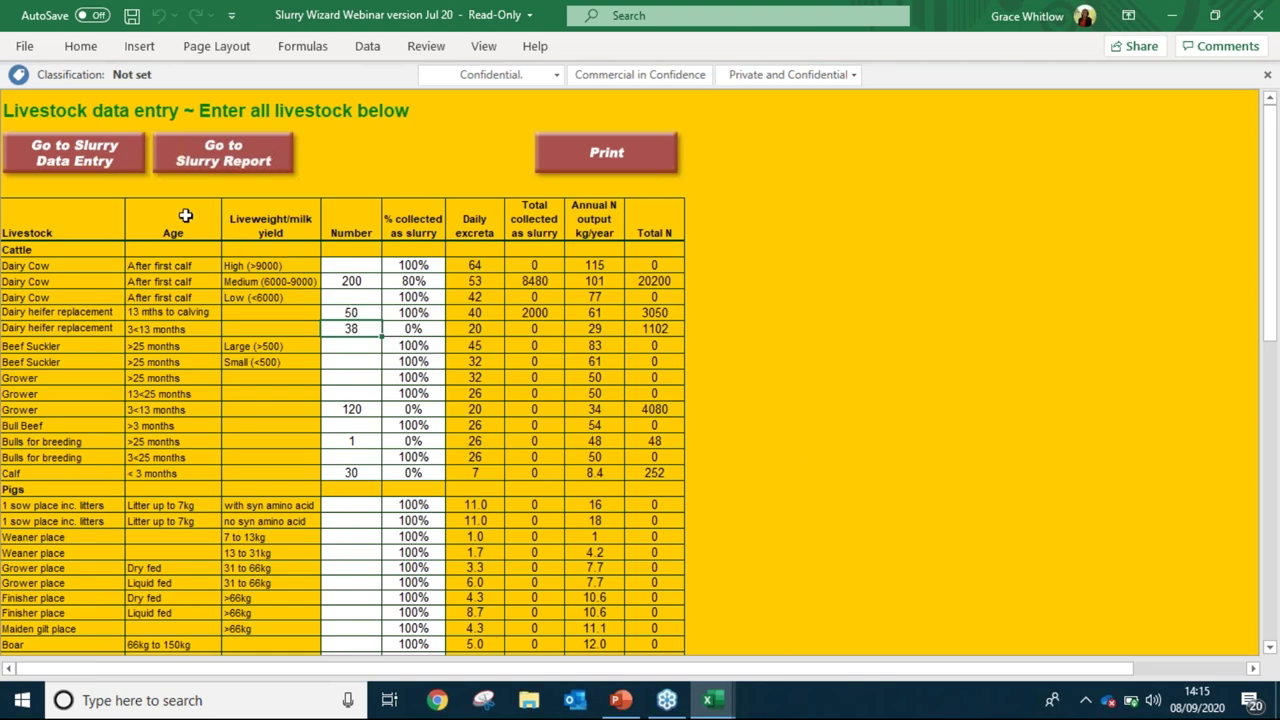
Open the slurry report and examine the monthly production, storage capacity, cost/benefits and action points.
{"action": "left_click", "coordinate": [204, 160]}
{"action": "scroll", "coordinate": [514, 445], "scroll_direction": "up", "scroll_amount": 2}
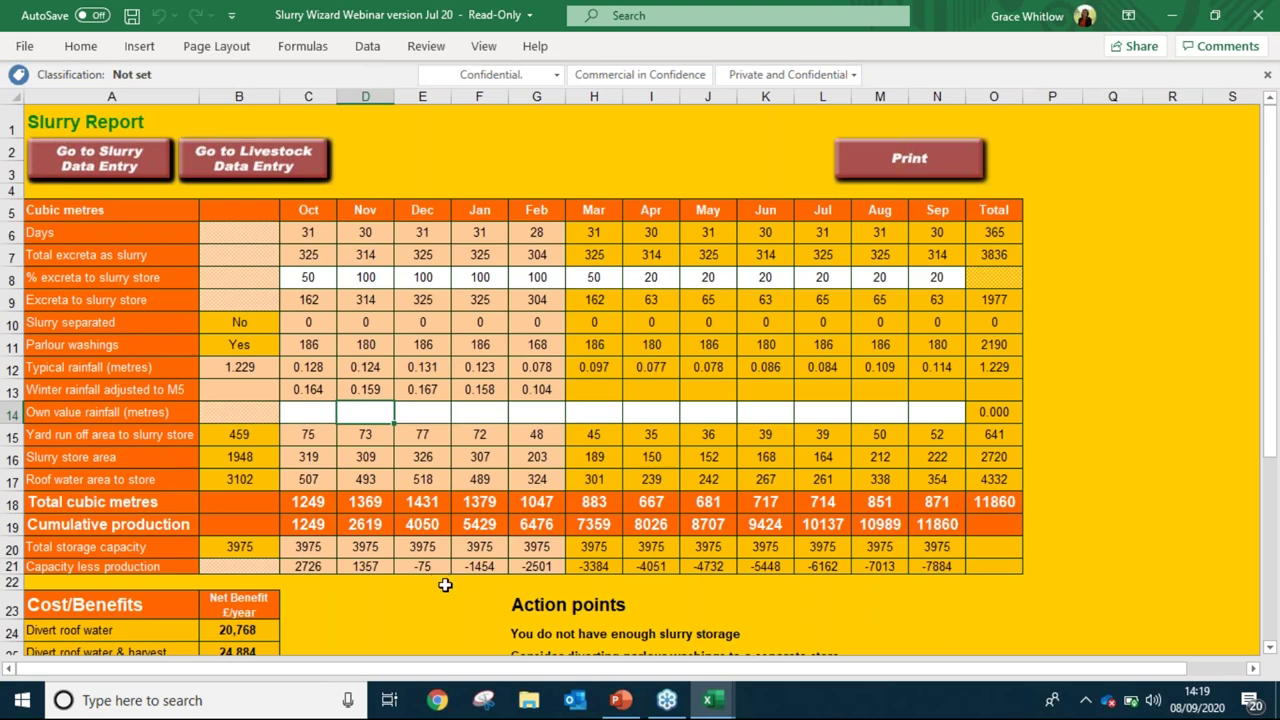
{"action": "scroll", "coordinate": [423, 593], "scroll_direction": "down", "scroll_amount": 1}
{"action": "scroll", "coordinate": [423, 593], "scroll_direction": "down", "scroll_amount": 1}
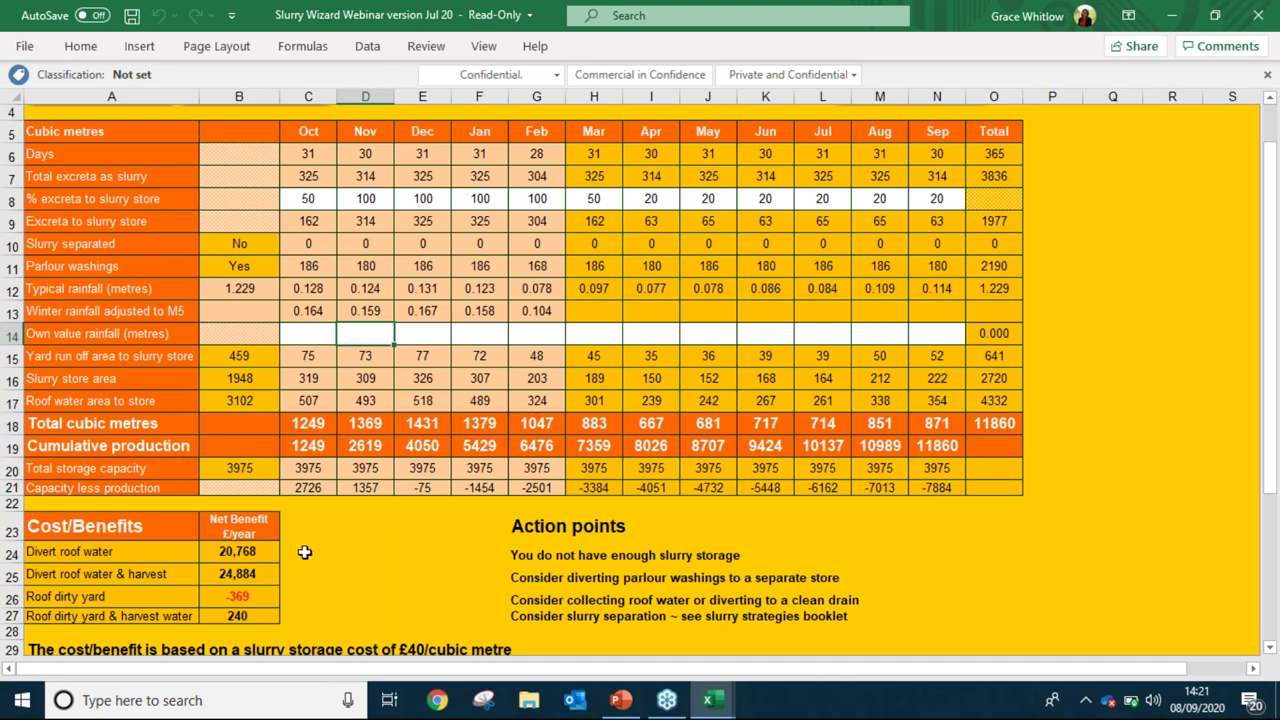
{"action": "scroll", "coordinate": [234, 404], "scroll_direction": "up", "scroll_amount": 1}
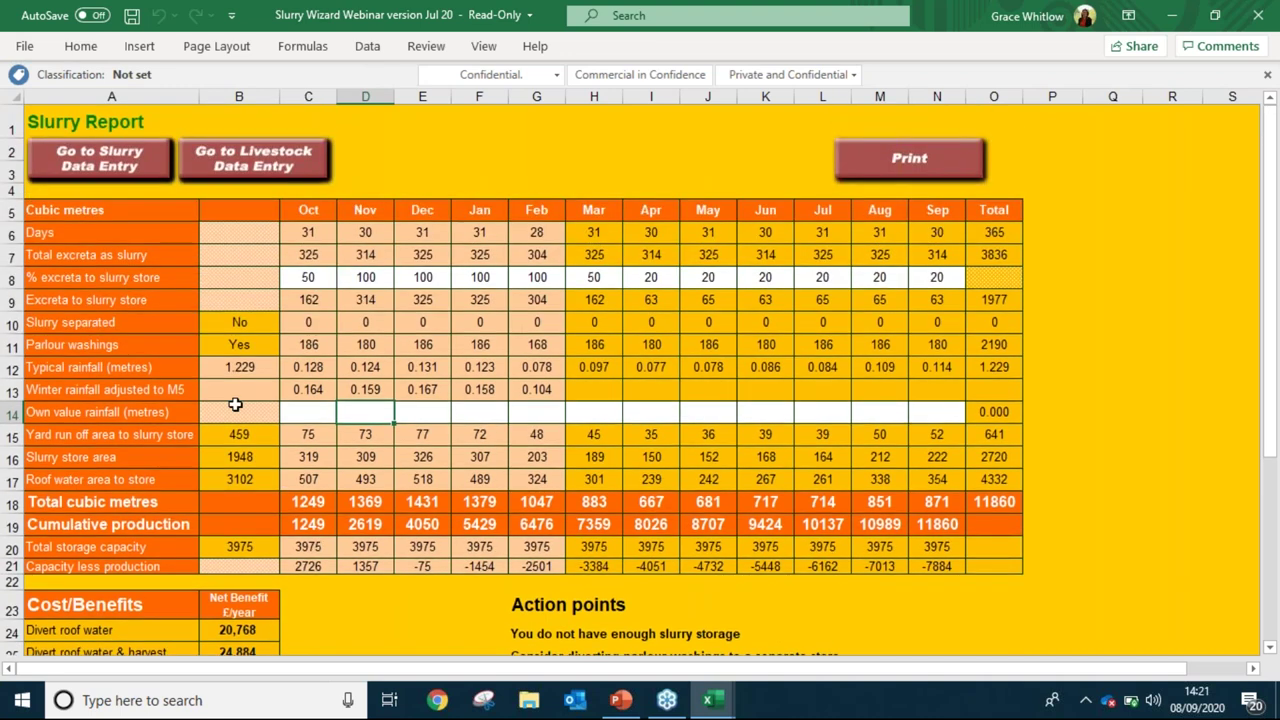
Clear the Roof 1 length in the roof water table of the slurry data entry.
{"action": "left_click", "coordinate": [100, 160]}
{"action": "scroll", "coordinate": [470, 395], "scroll_direction": "down", "scroll_amount": 12}
{"action": "scroll", "coordinate": [465, 393], "scroll_direction": "down", "scroll_amount": 8}
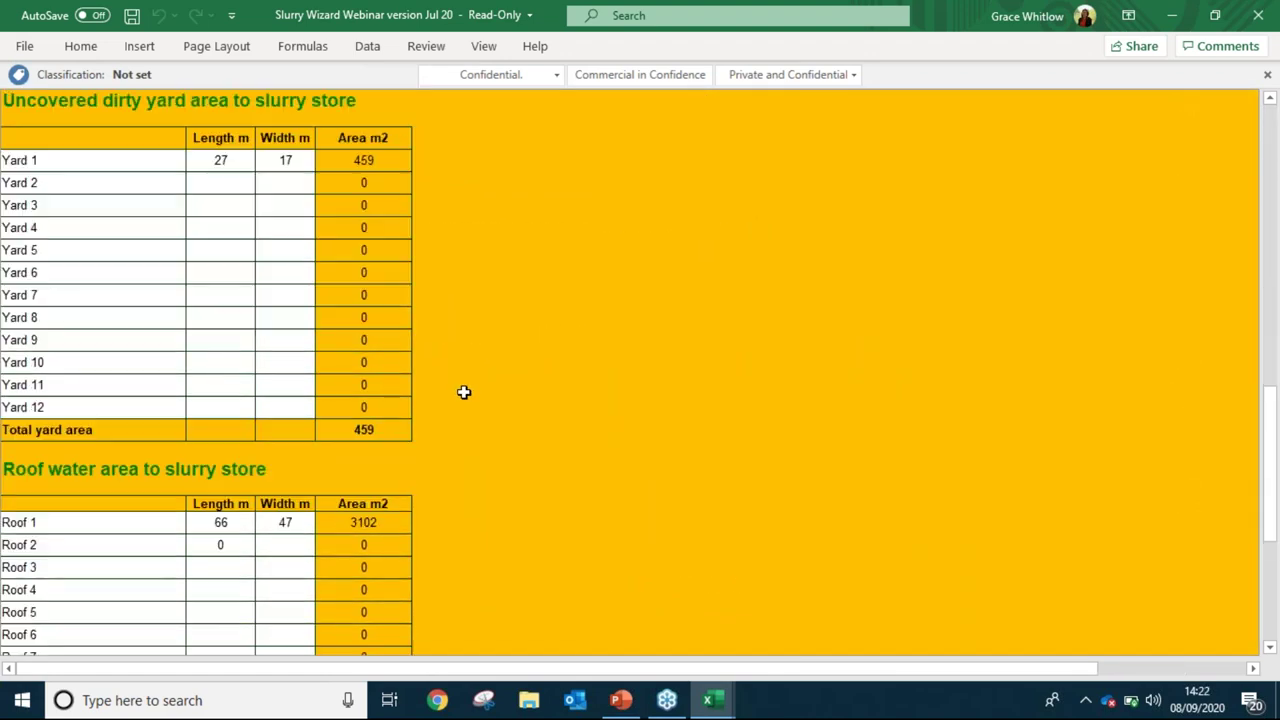
{"action": "left_click", "coordinate": [243, 328]}
{"action": "key", "text": "Delete"}
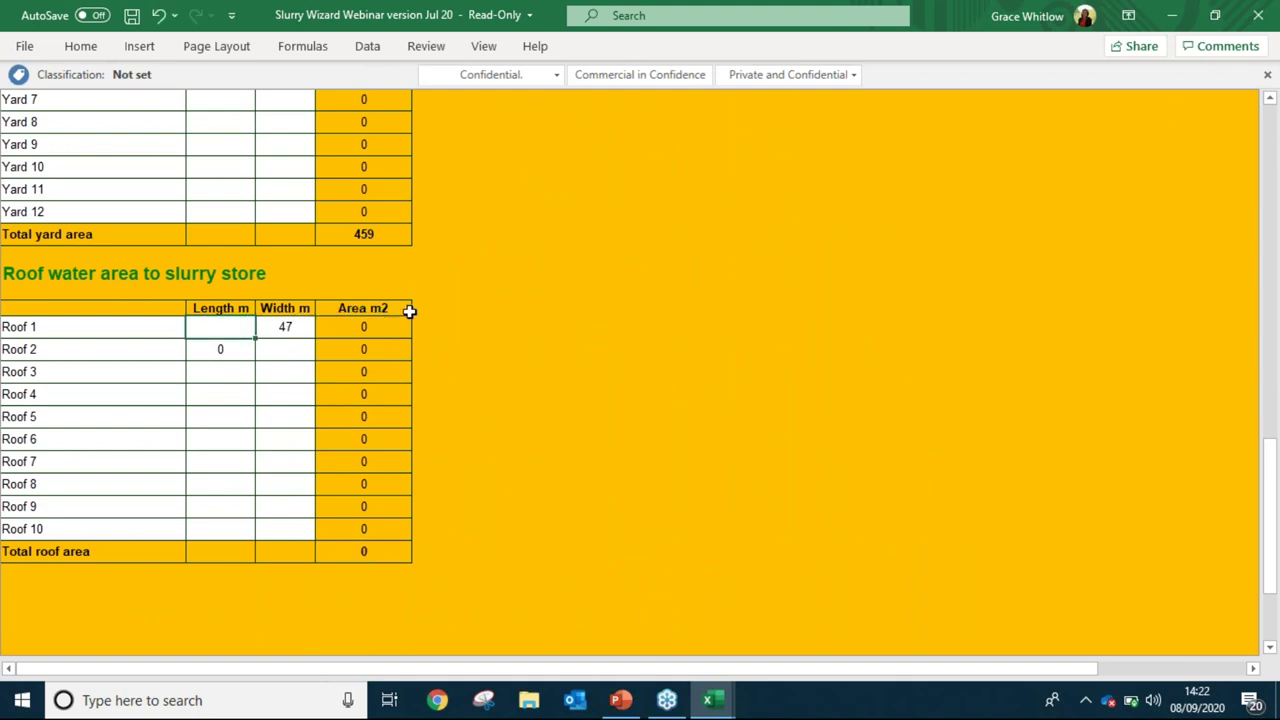
Return to the slurry report through the livestock data entry and examine the recalculated storage capacity and cost/benefits.
{"action": "scroll", "coordinate": [405, 305], "scroll_direction": "up", "scroll_amount": 9}
{"action": "scroll", "coordinate": [391, 281], "scroll_direction": "up", "scroll_amount": 10}
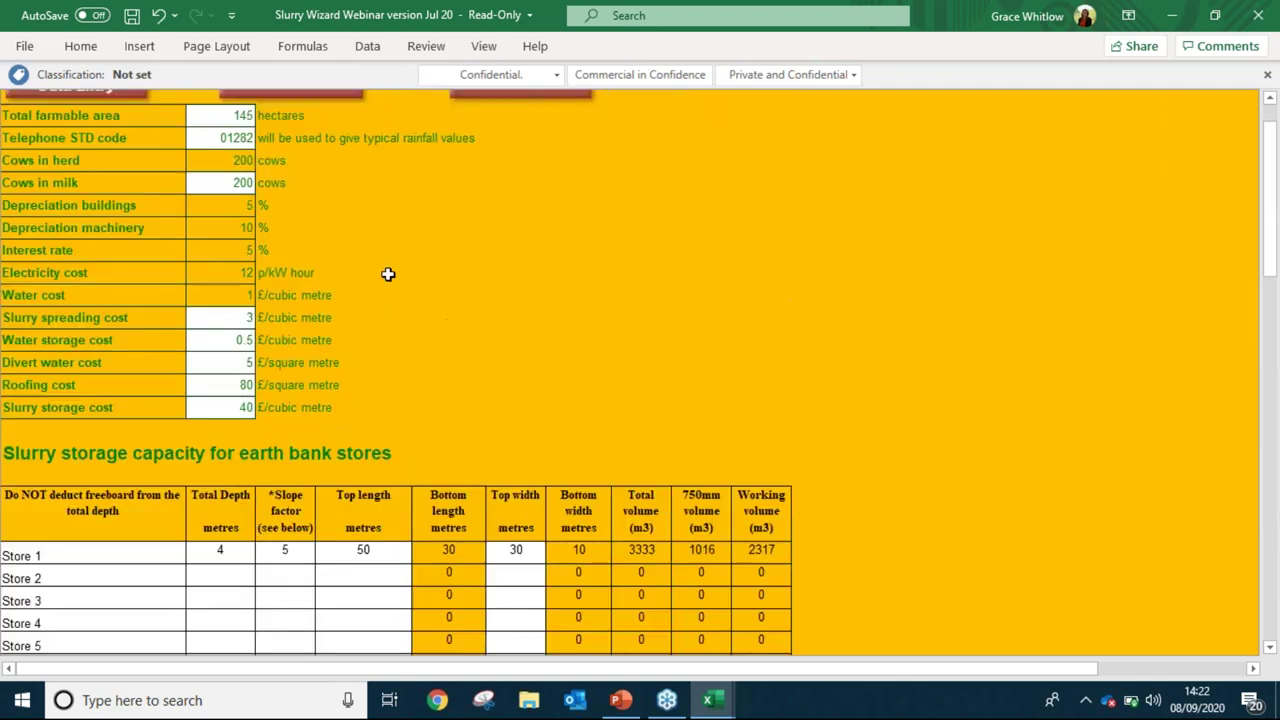
{"action": "left_click", "coordinate": [76, 152]}
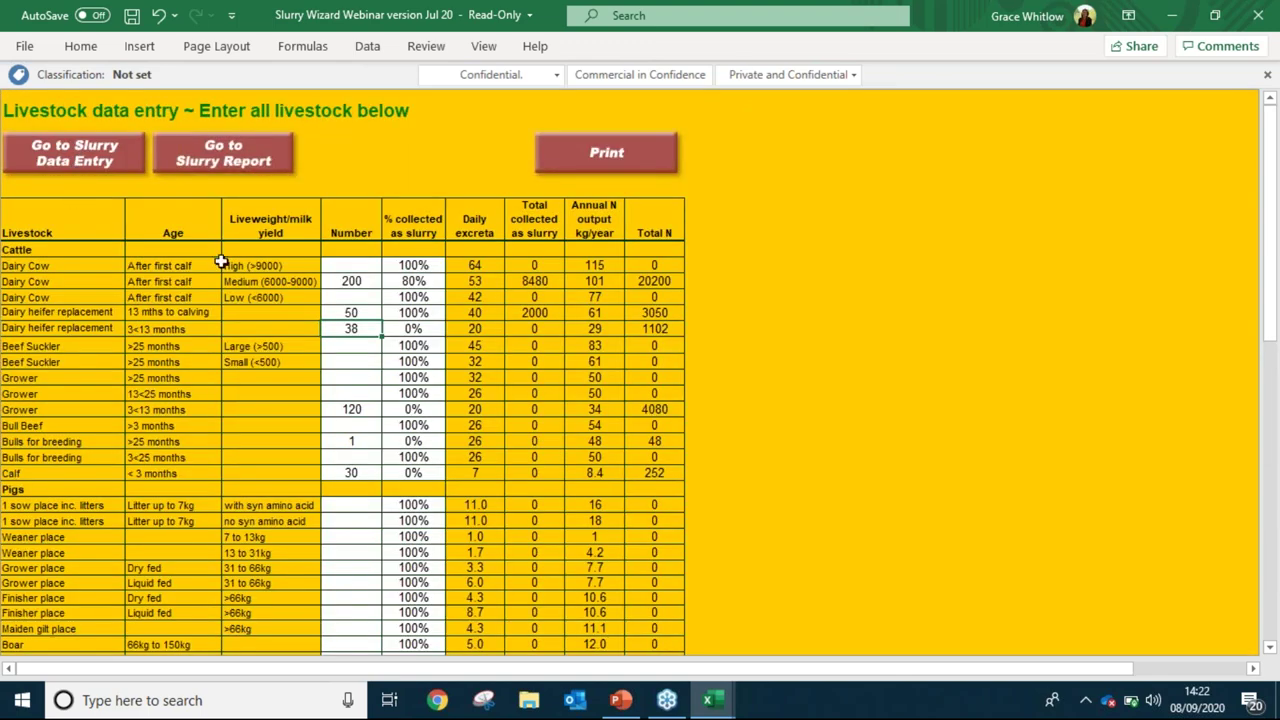
{"action": "left_click", "coordinate": [218, 152]}
{"action": "scroll", "coordinate": [495, 271], "scroll_direction": "down", "scroll_amount": 1}
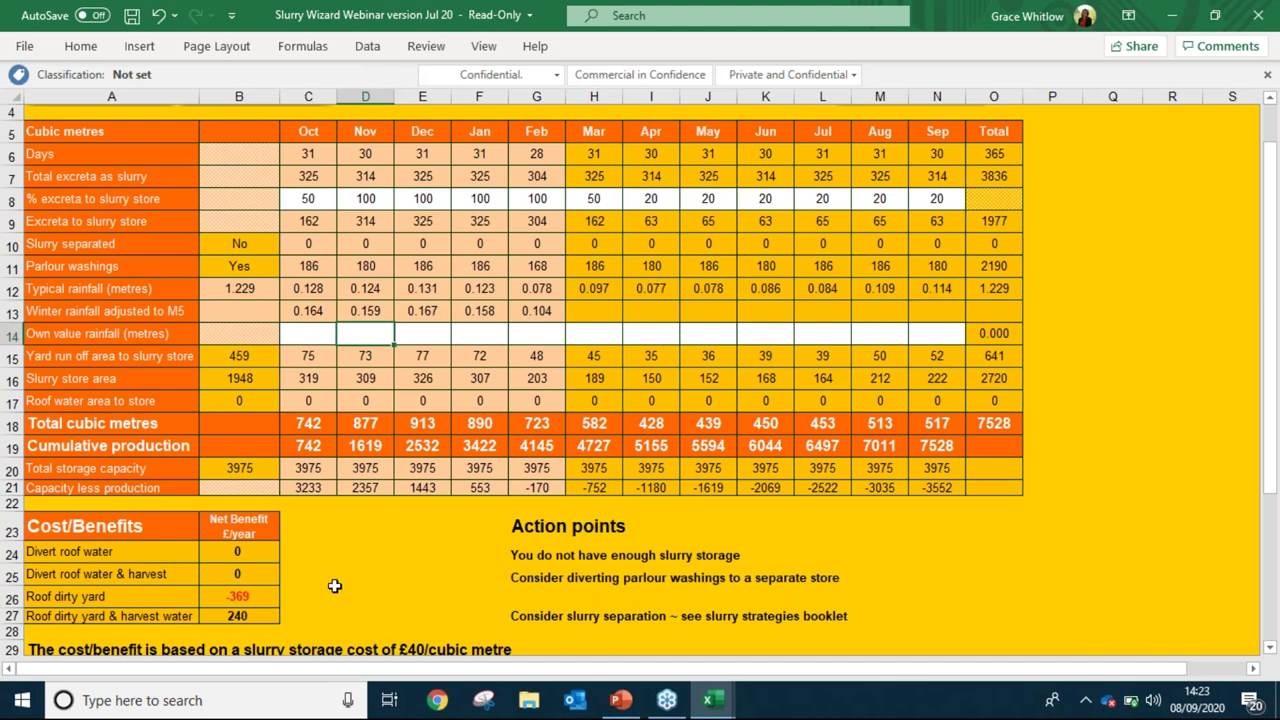
Clear the Yard 1 length in the uncovered dirty yard area table of the slurry data entry.
{"action": "left_click_drag", "start_coordinate": [1277, 425], "coordinate": [1278, 390]}
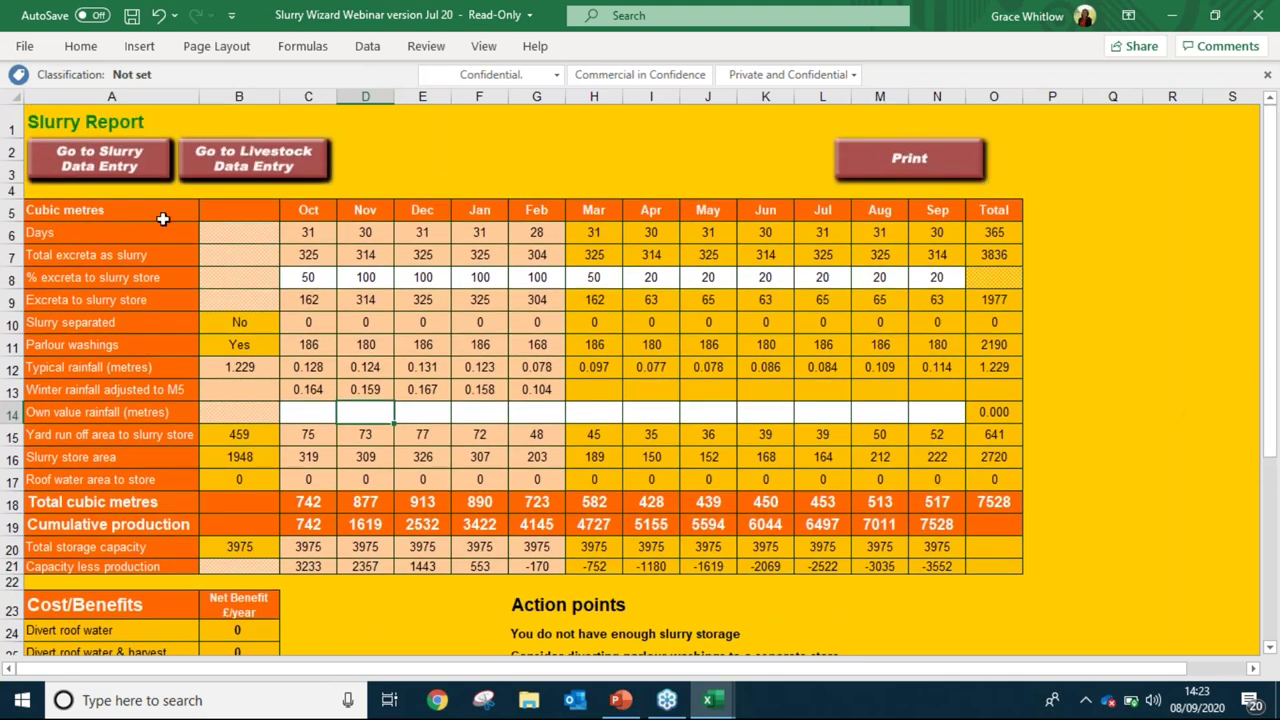
{"action": "left_click", "coordinate": [98, 160]}
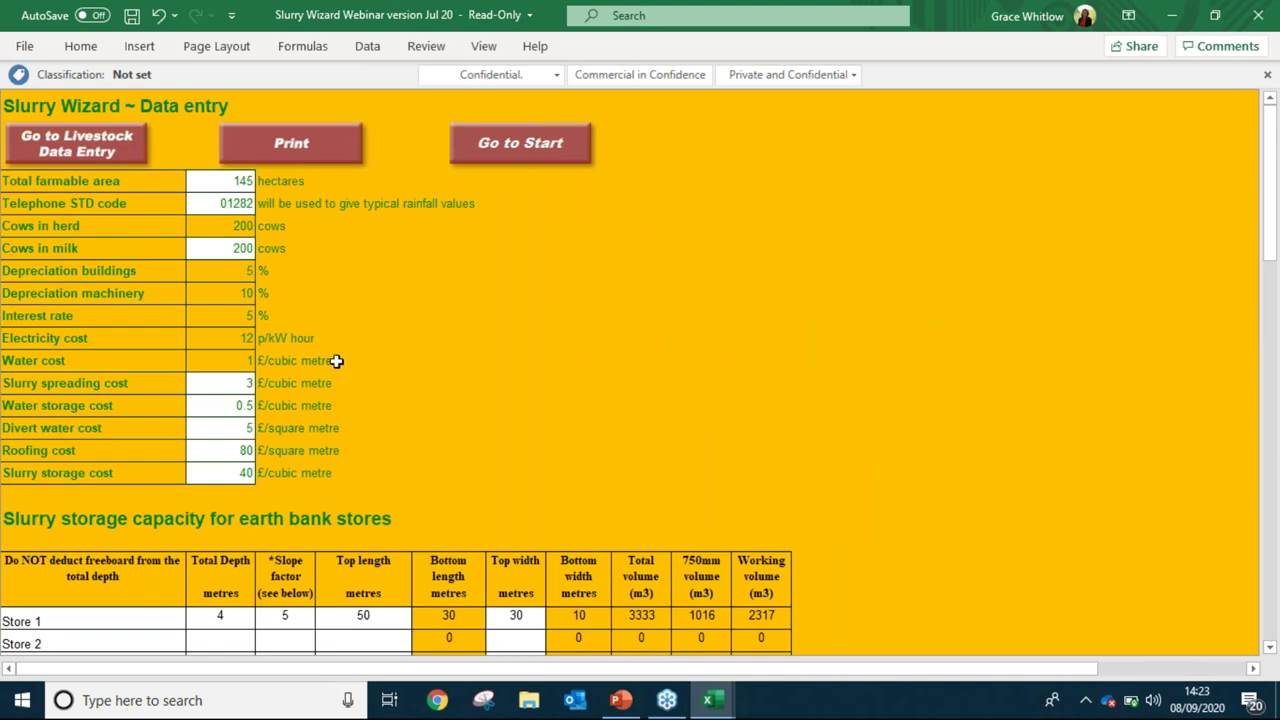
{"action": "scroll", "coordinate": [330, 355], "scroll_direction": "down", "scroll_amount": 5}
{"action": "scroll", "coordinate": [310, 348], "scroll_direction": "down", "scroll_amount": 8}
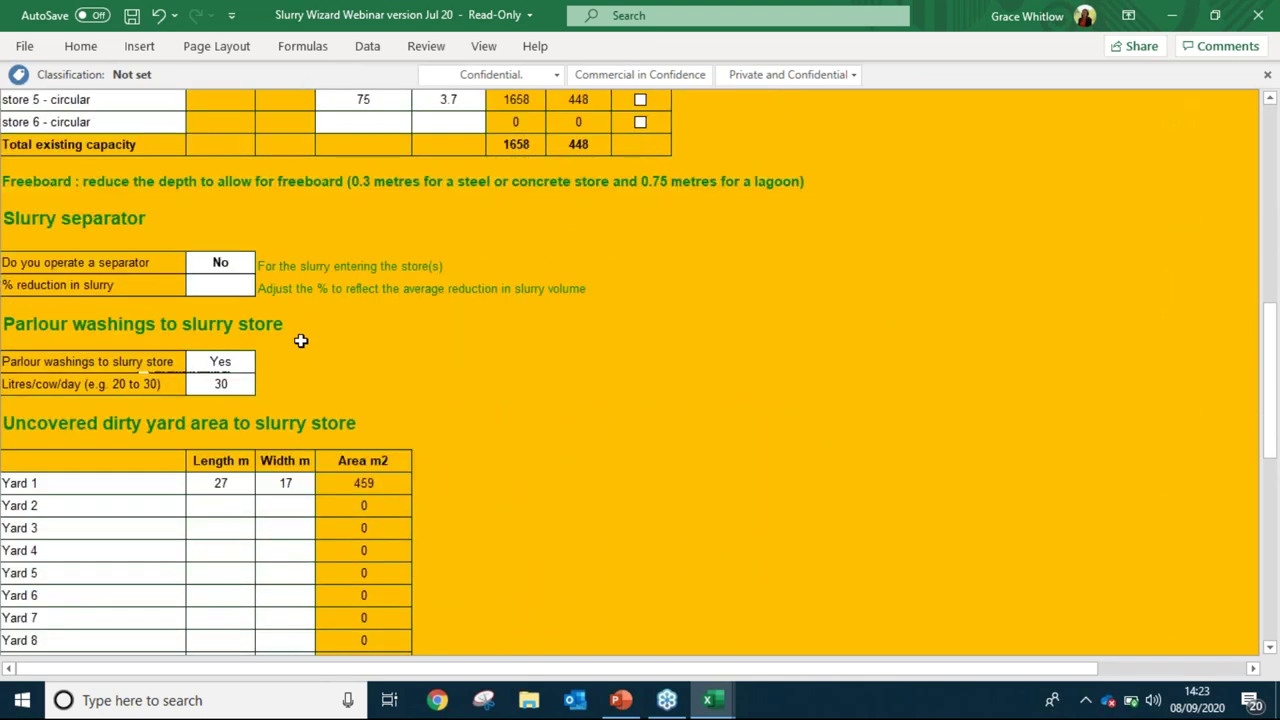
{"action": "left_click", "coordinate": [246, 366]}
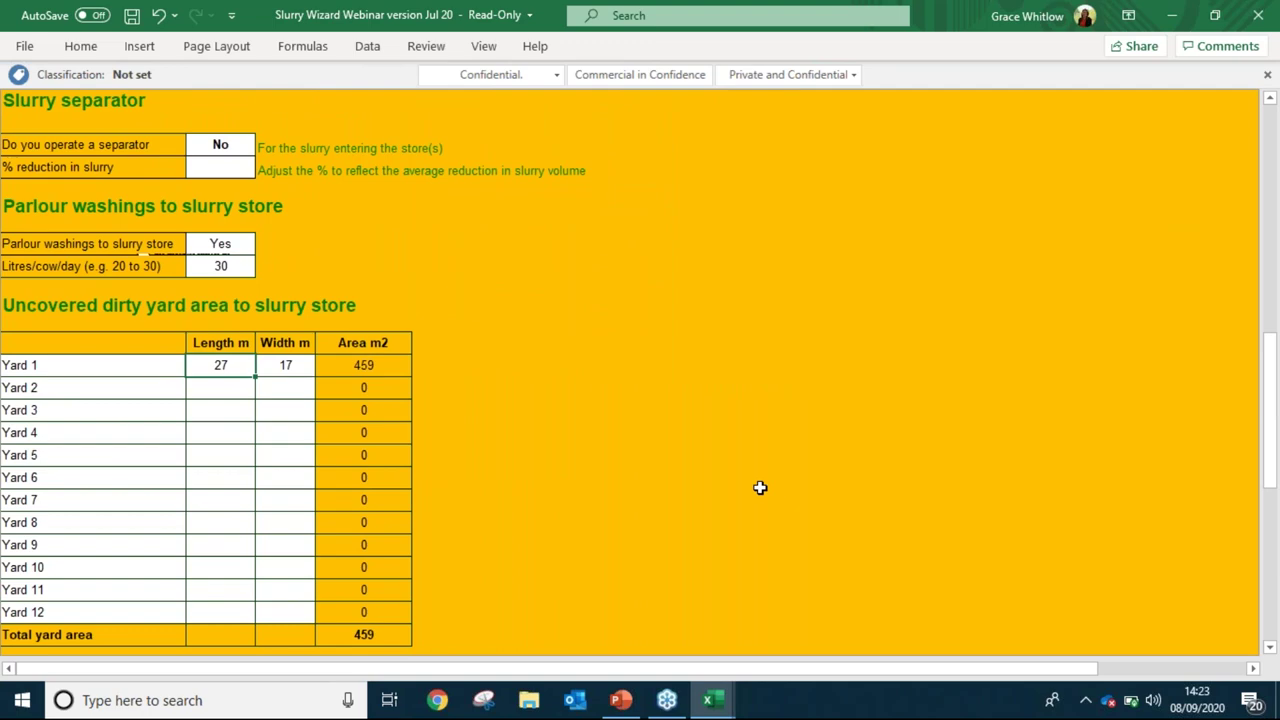
{"action": "key", "text": "Delete"}
Reopen the slurry report by way of the livestock data entry and examine storage capacity and action points without yard run-off.
{"action": "scroll", "coordinate": [734, 394], "scroll_direction": "up", "scroll_amount": 8}
{"action": "scroll", "coordinate": [709, 360], "scroll_direction": "up", "scroll_amount": 5}
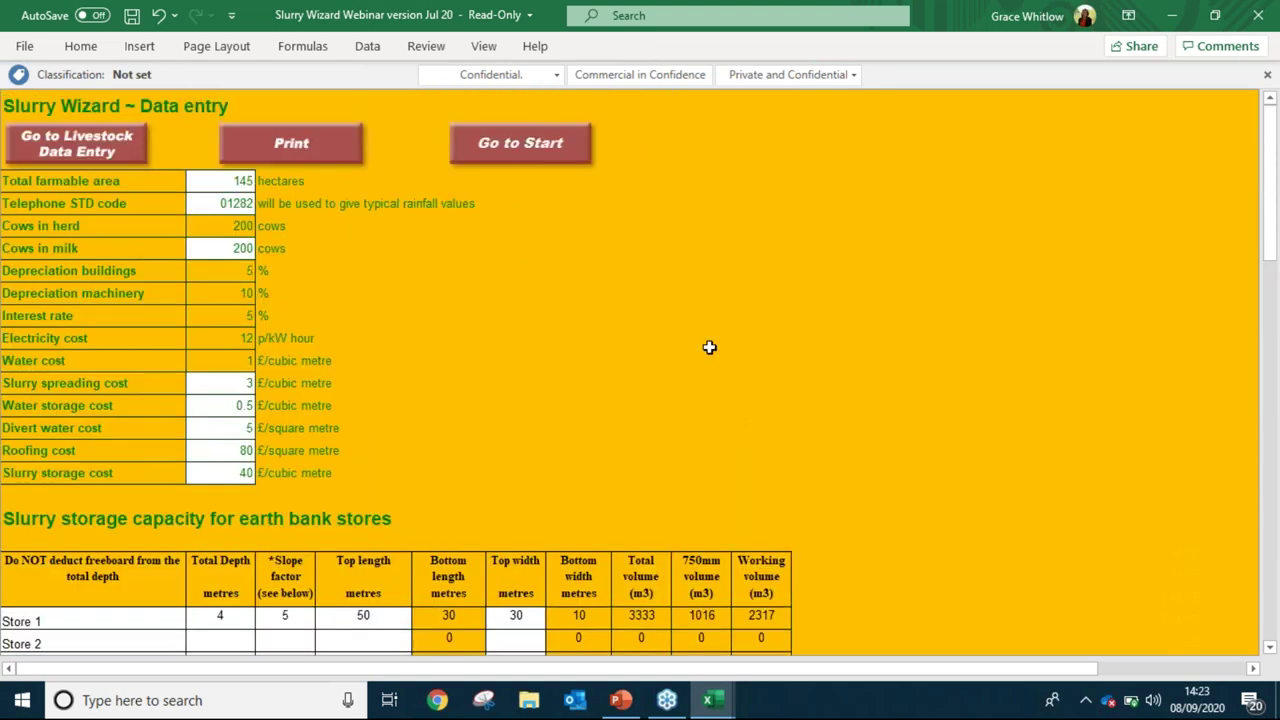
{"action": "left_click", "coordinate": [106, 152]}
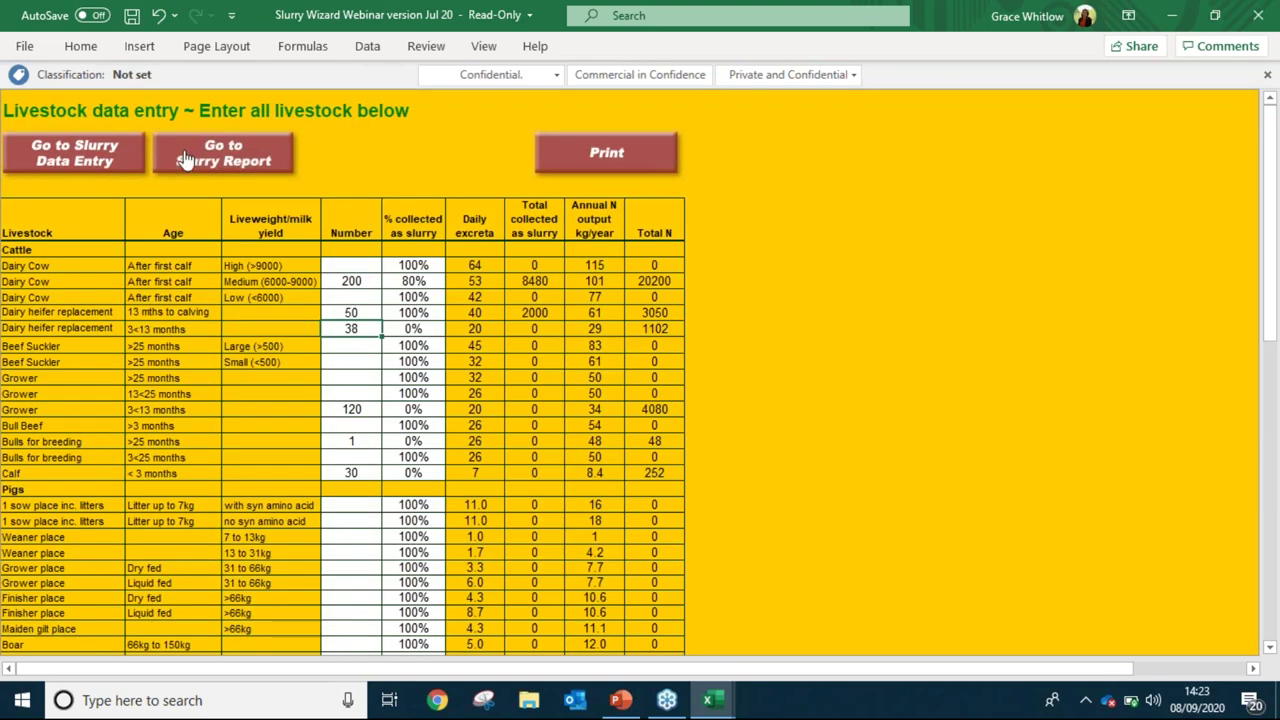
{"action": "left_click", "coordinate": [176, 160]}
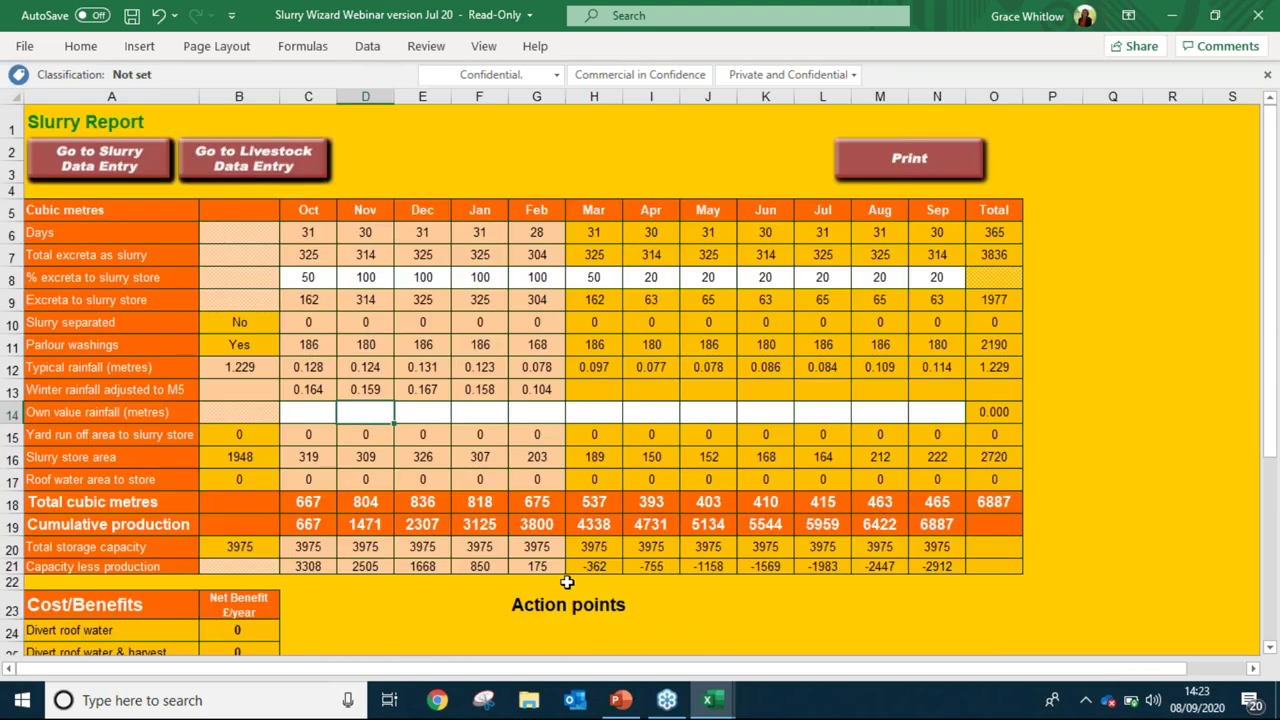
{"action": "scroll", "coordinate": [558, 567], "scroll_direction": "down", "scroll_amount": 1}
{"action": "scroll", "coordinate": [551, 551], "scroll_direction": "up", "scroll_amount": 3}
In the livestock data entry, set the number of 3<13 months growers and of <60kg ewes to 0.
{"action": "left_click", "coordinate": [222, 158]}
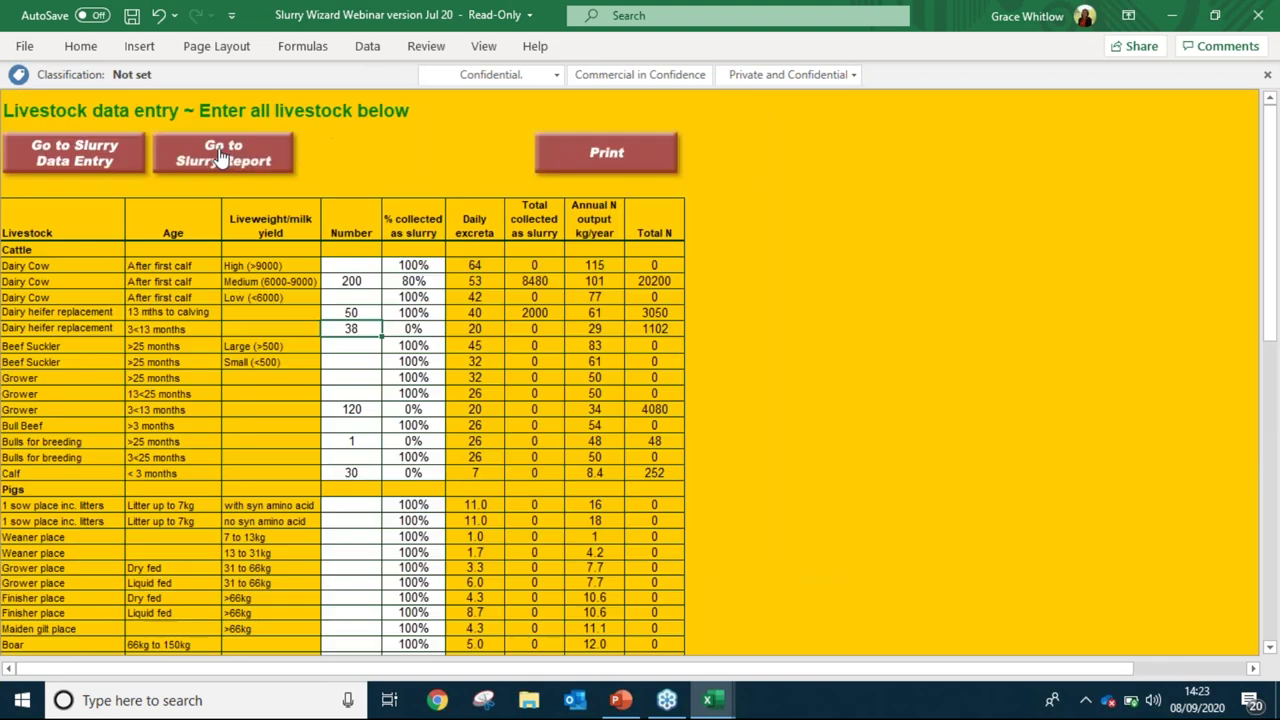
{"action": "scroll", "coordinate": [527, 383], "scroll_direction": "down", "scroll_amount": 2}
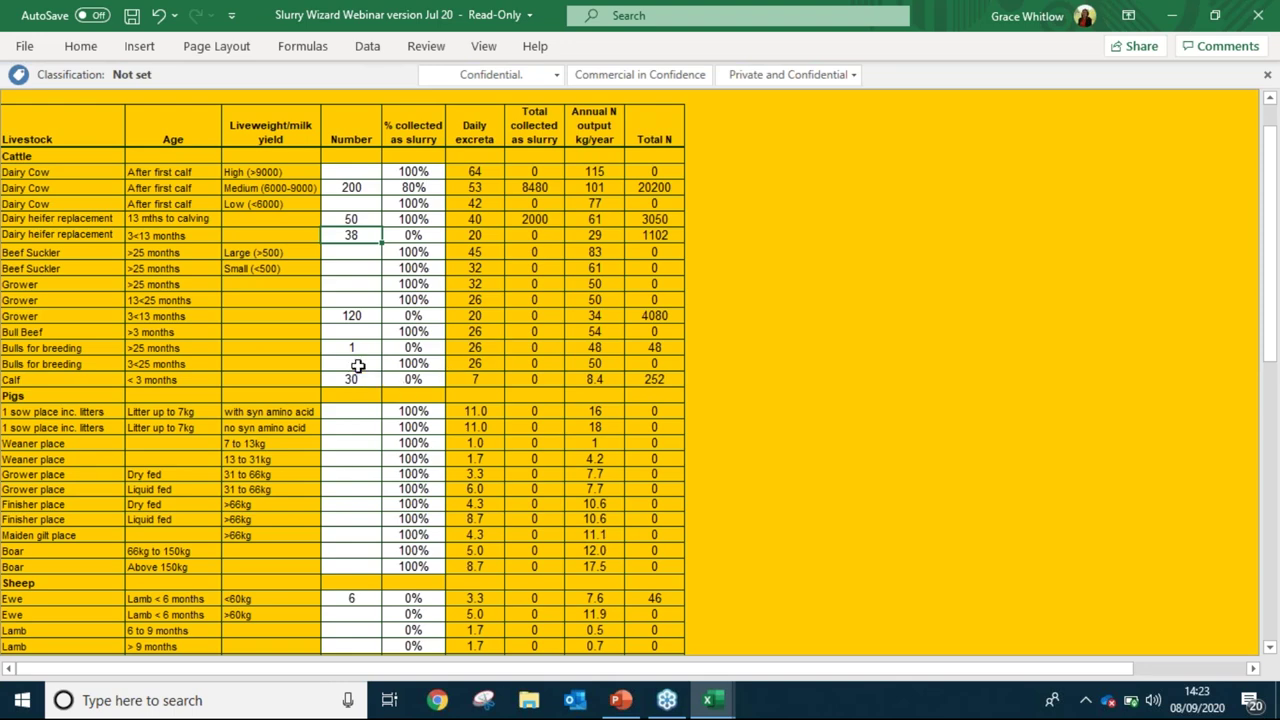
{"action": "left_click", "coordinate": [351, 315]}
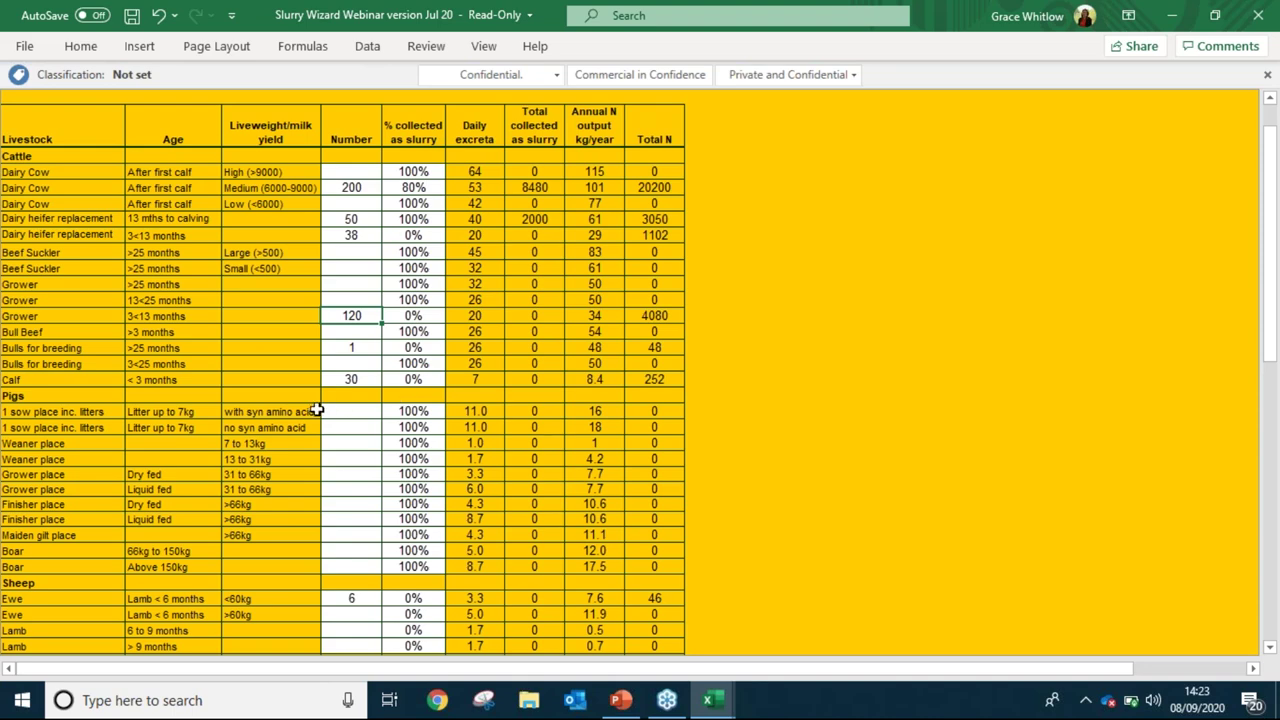
{"action": "type", "text": "0"}
{"action": "left_click", "coordinate": [357, 598]}
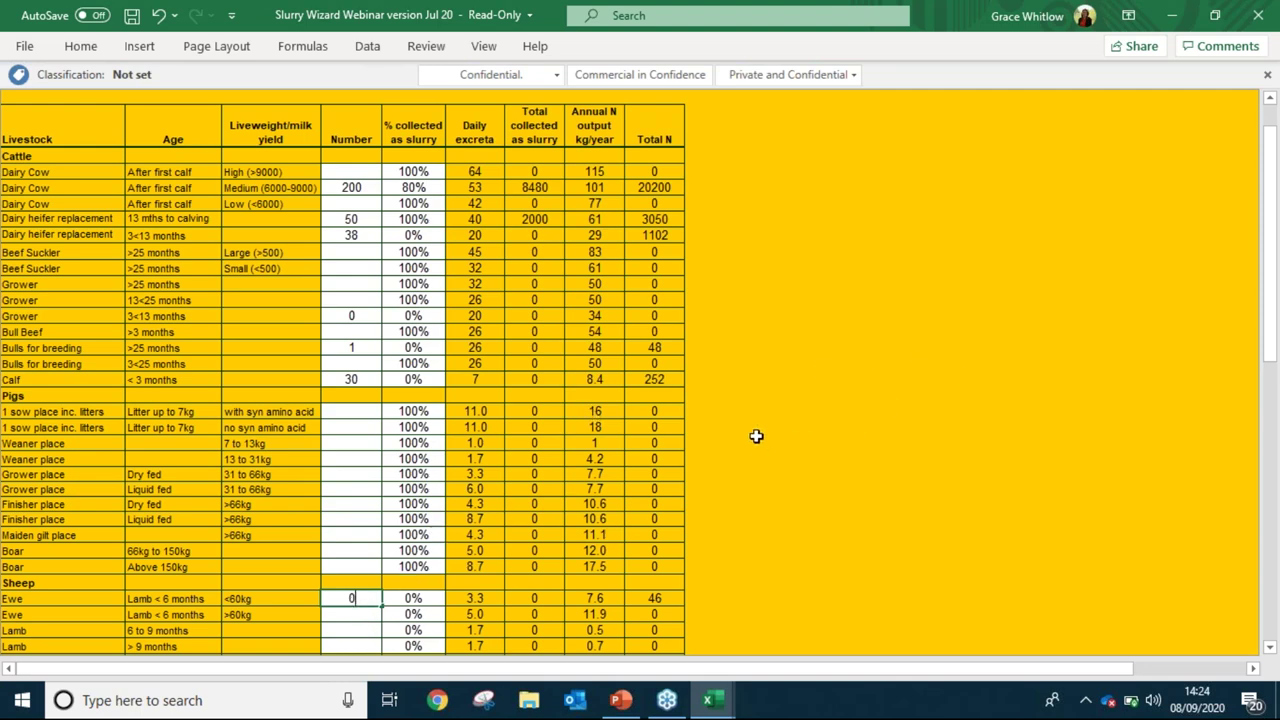
{"action": "key", "text": "Return"}
Check the livestock totals and the farm nitrogen loading per hectare at the end of the livestock table.
{"action": "scroll", "coordinate": [836, 408], "scroll_direction": "down", "scroll_amount": 4}
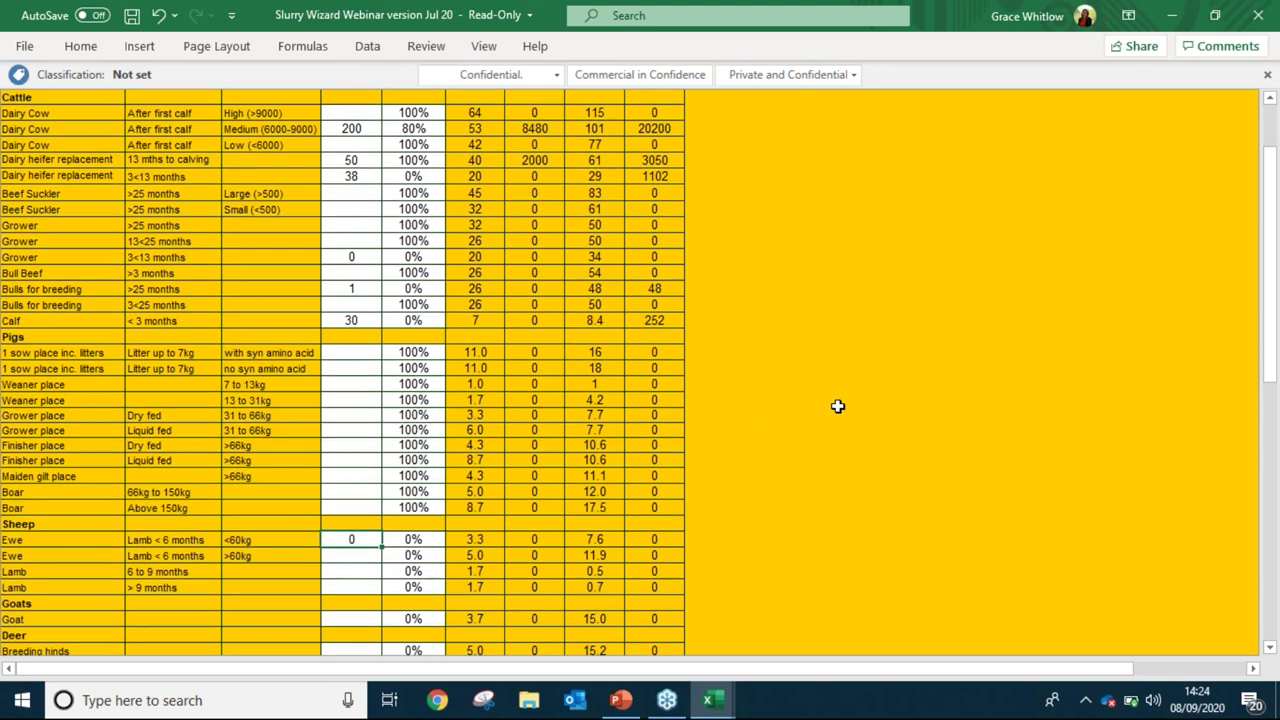
{"action": "scroll", "coordinate": [830, 409], "scroll_direction": "down", "scroll_amount": 5}
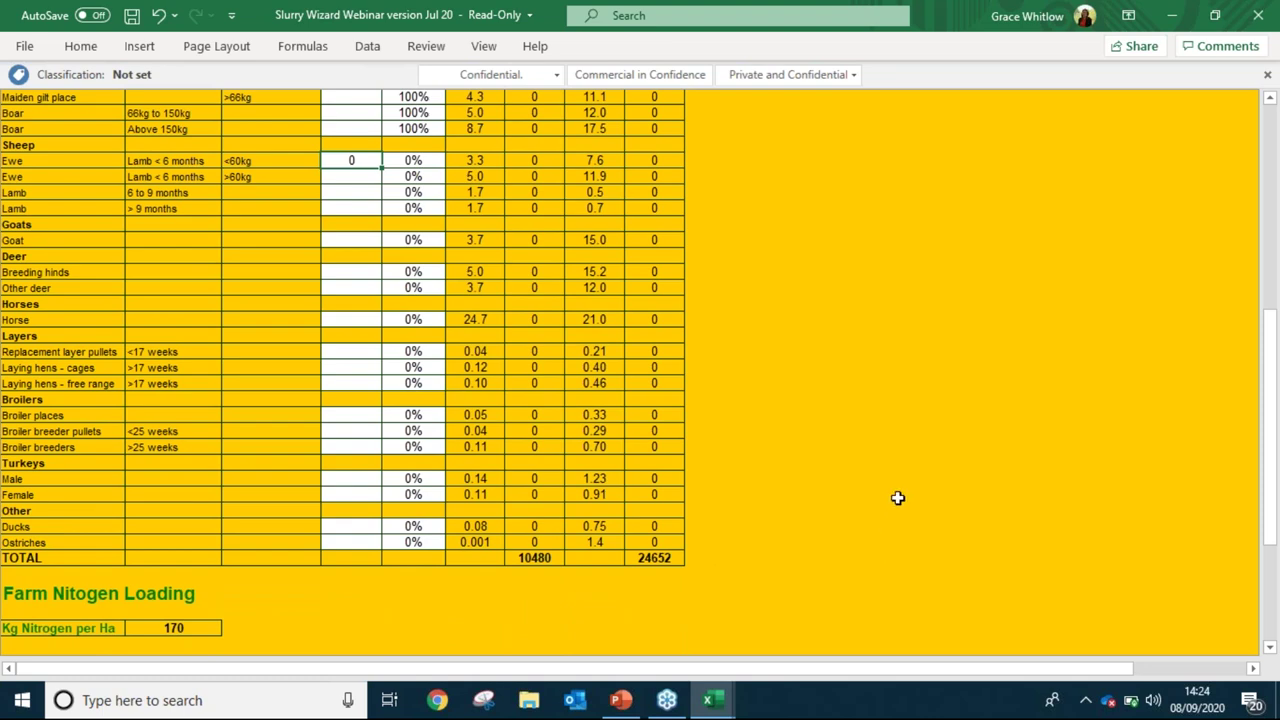
{"action": "scroll", "coordinate": [898, 495], "scroll_direction": "up", "scroll_amount": 10}
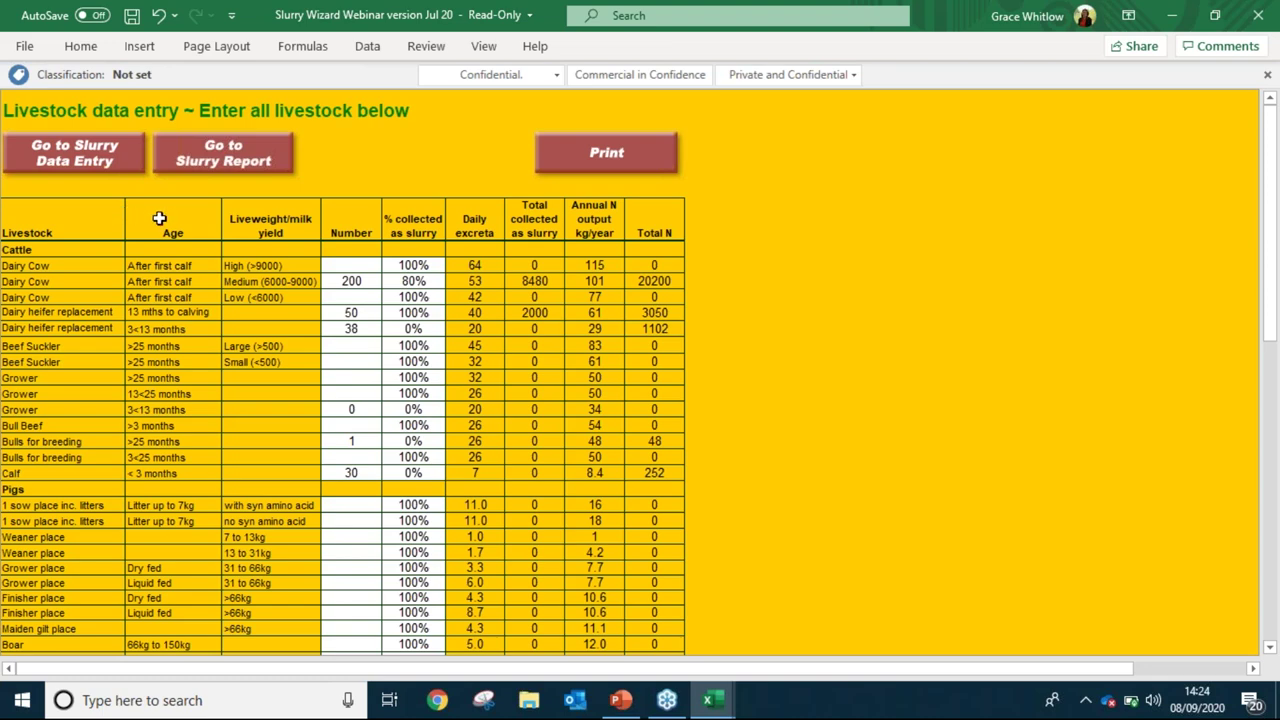
On the wizard's start page, set the herd size to 270 cows and the milk yield per cow to 9500 litres.
{"action": "left_click", "coordinate": [205, 168]}
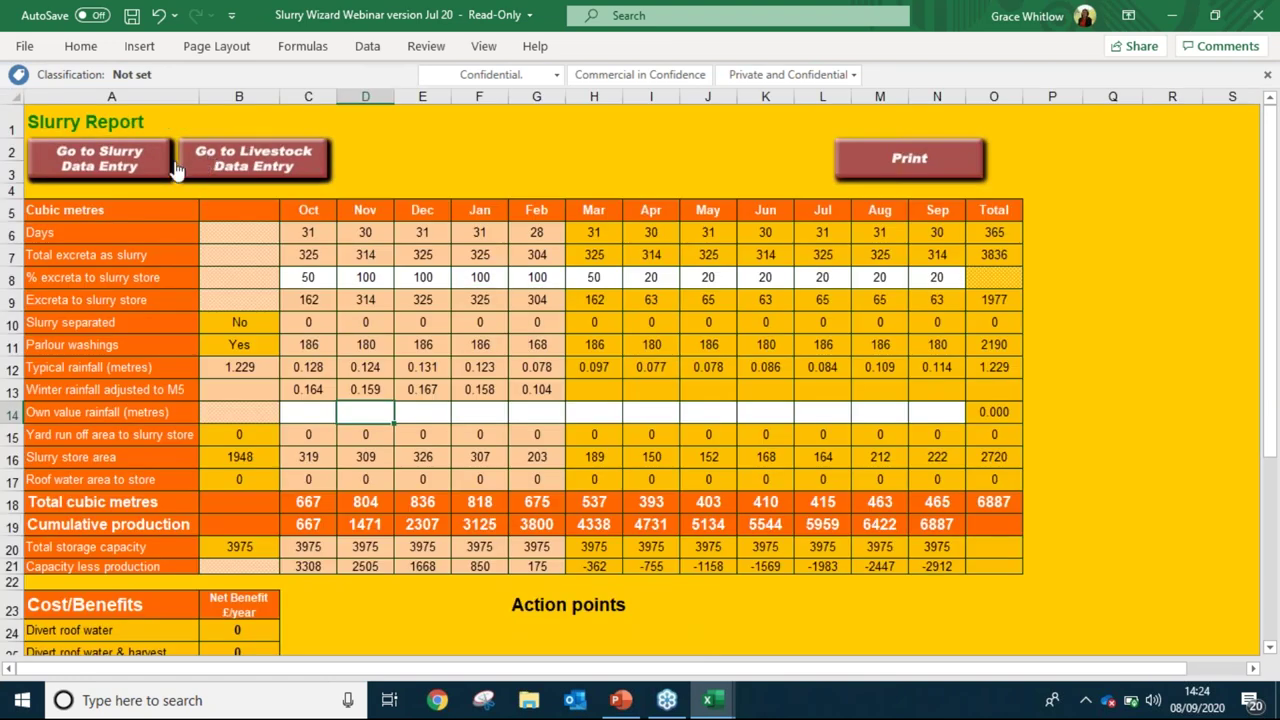
{"action": "left_click", "coordinate": [107, 170]}
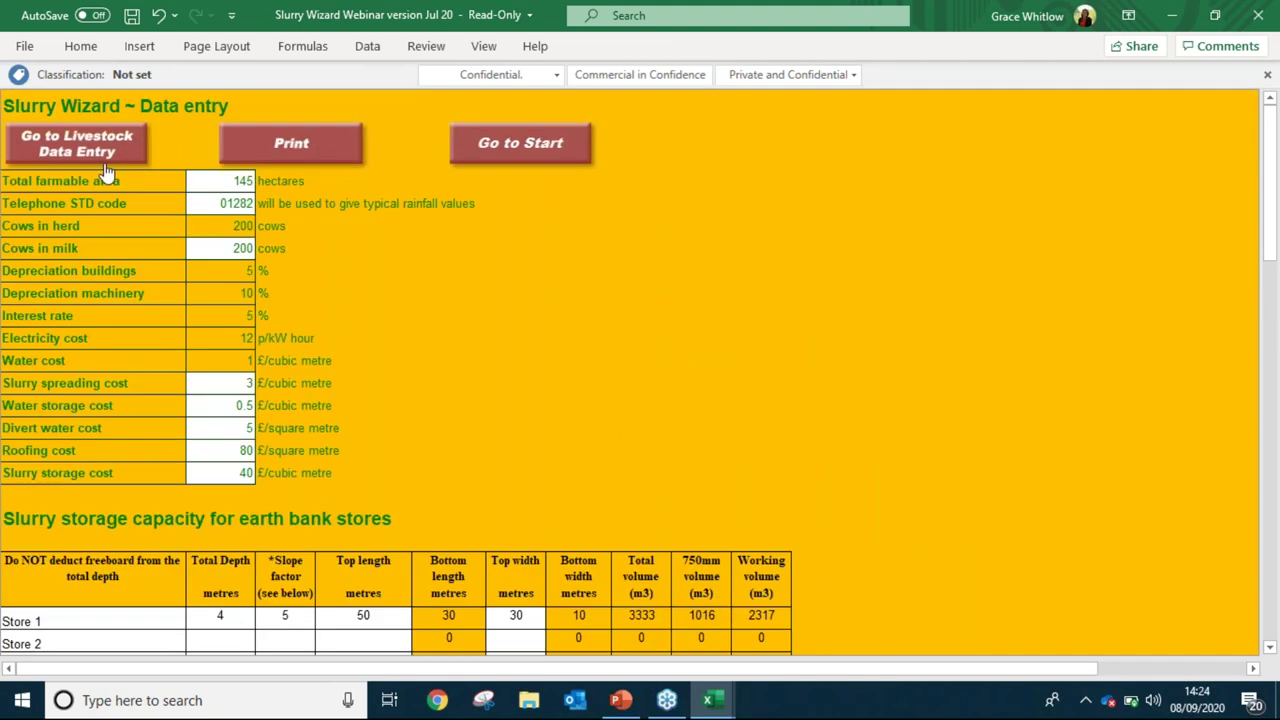
{"action": "left_click", "coordinate": [508, 168]}
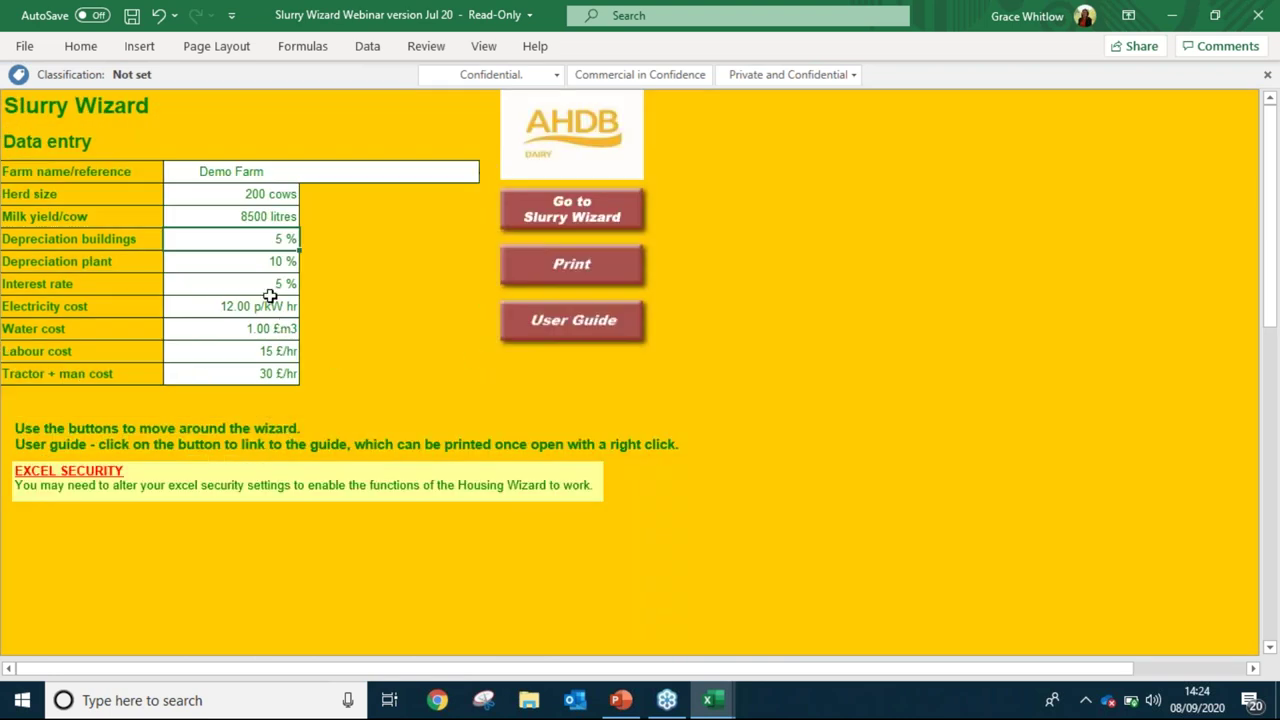
{"action": "left_click", "coordinate": [225, 193]}
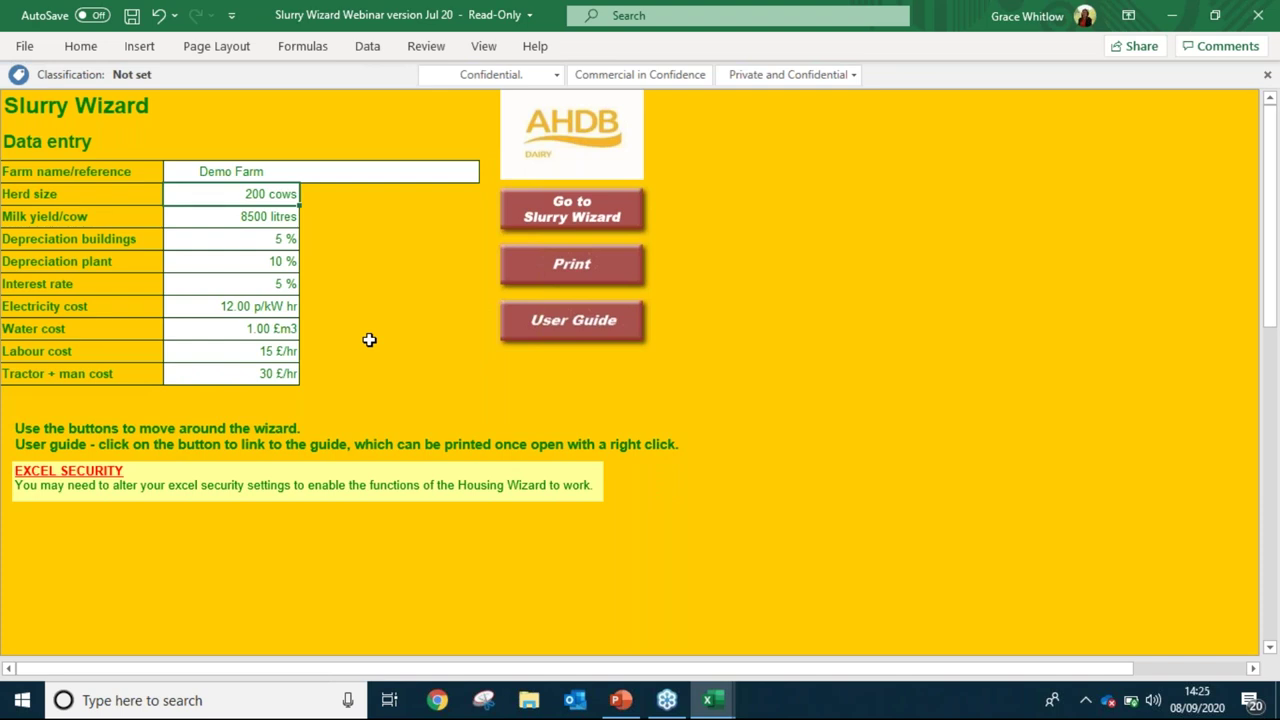
{"action": "type", "text": "270"}
{"action": "left_click", "coordinate": [262, 219]}
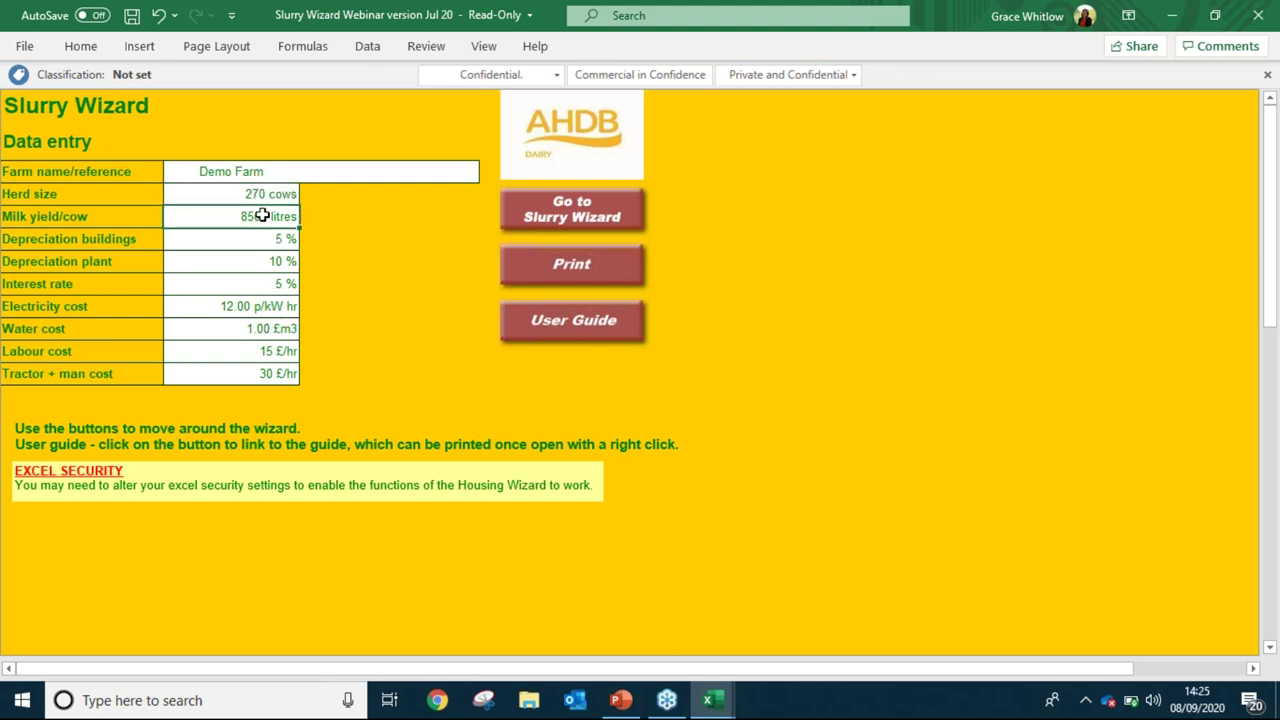
{"action": "type", "text": "9500"}
{"action": "left_click", "coordinate": [366, 278]}
Set Cows in milk to 270 in the slurry data entry and look over the slurry storage capacity tables.
{"action": "left_click", "coordinate": [582, 224]}
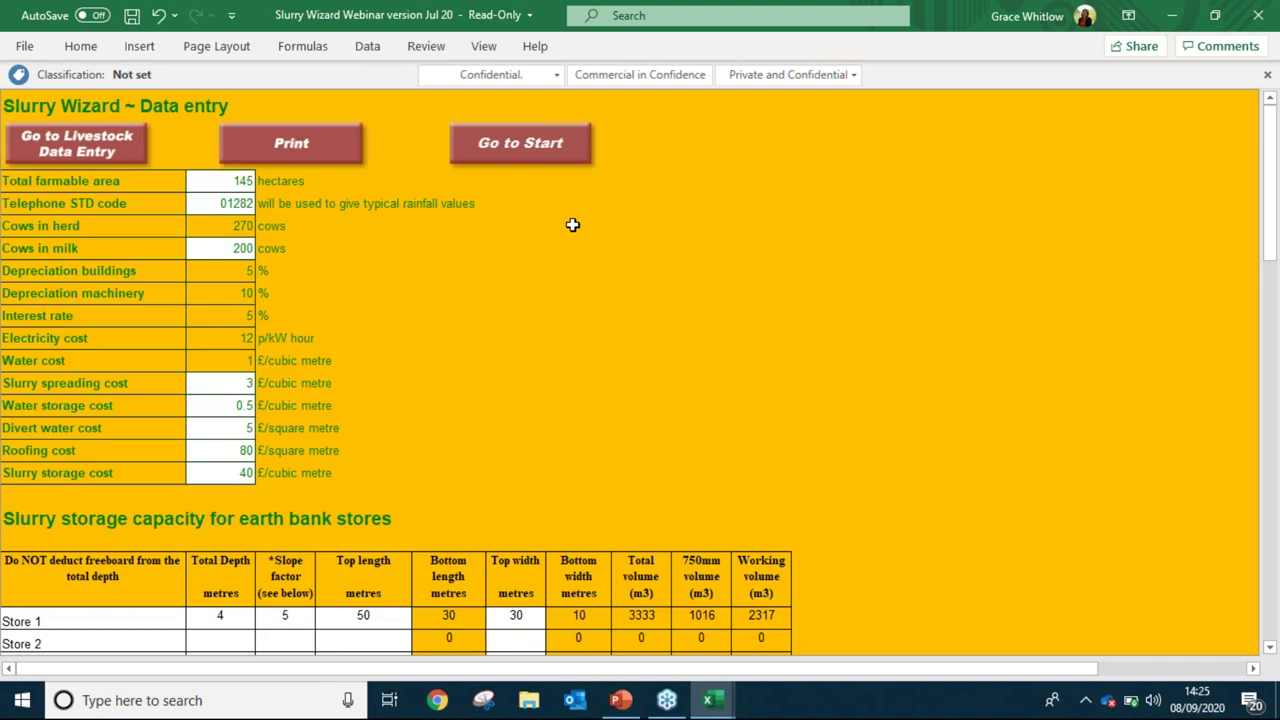
{"action": "left_click", "coordinate": [212, 248]}
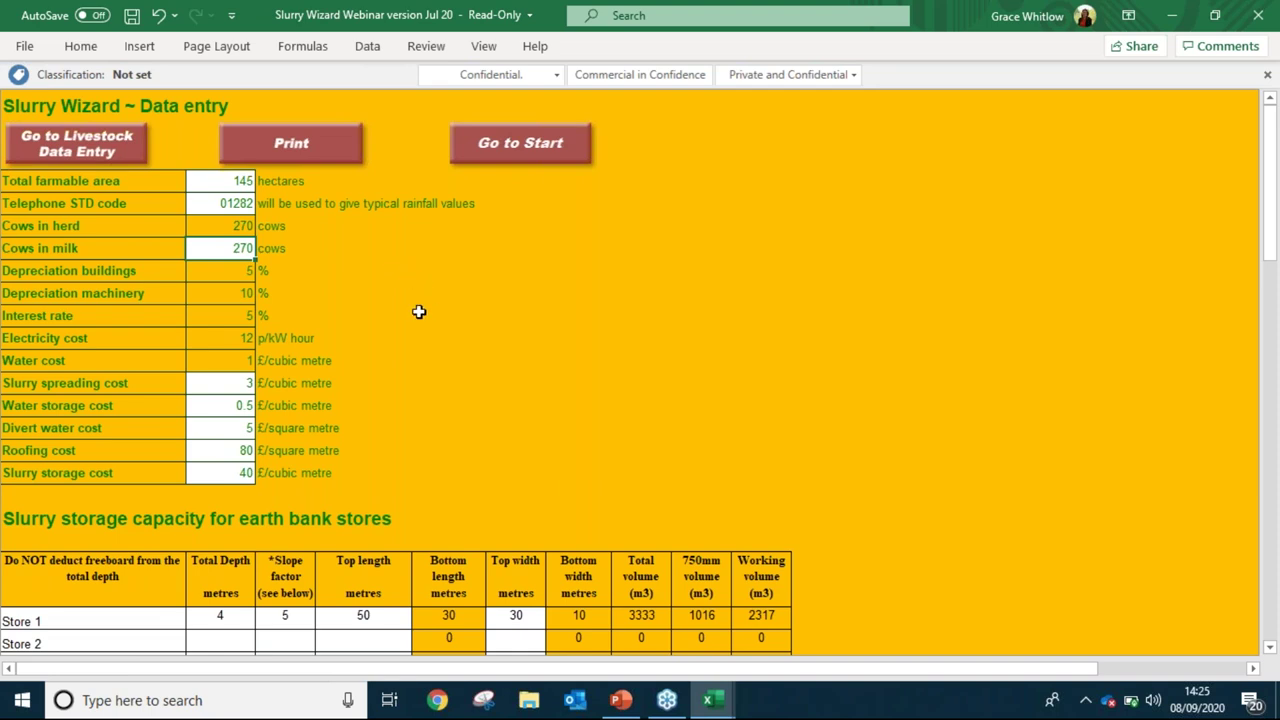
{"action": "scroll", "coordinate": [418, 313], "scroll_direction": "down", "scroll_amount": 4}
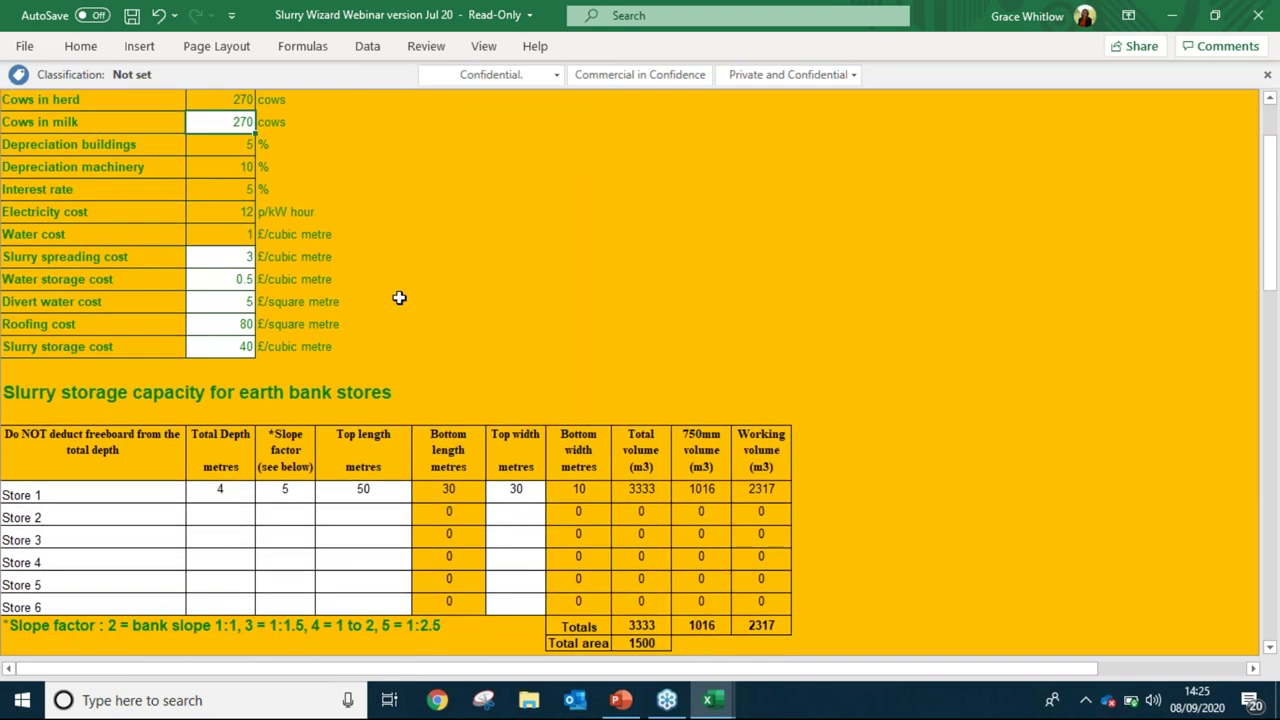
{"action": "scroll", "coordinate": [396, 297], "scroll_direction": "down", "scroll_amount": 5}
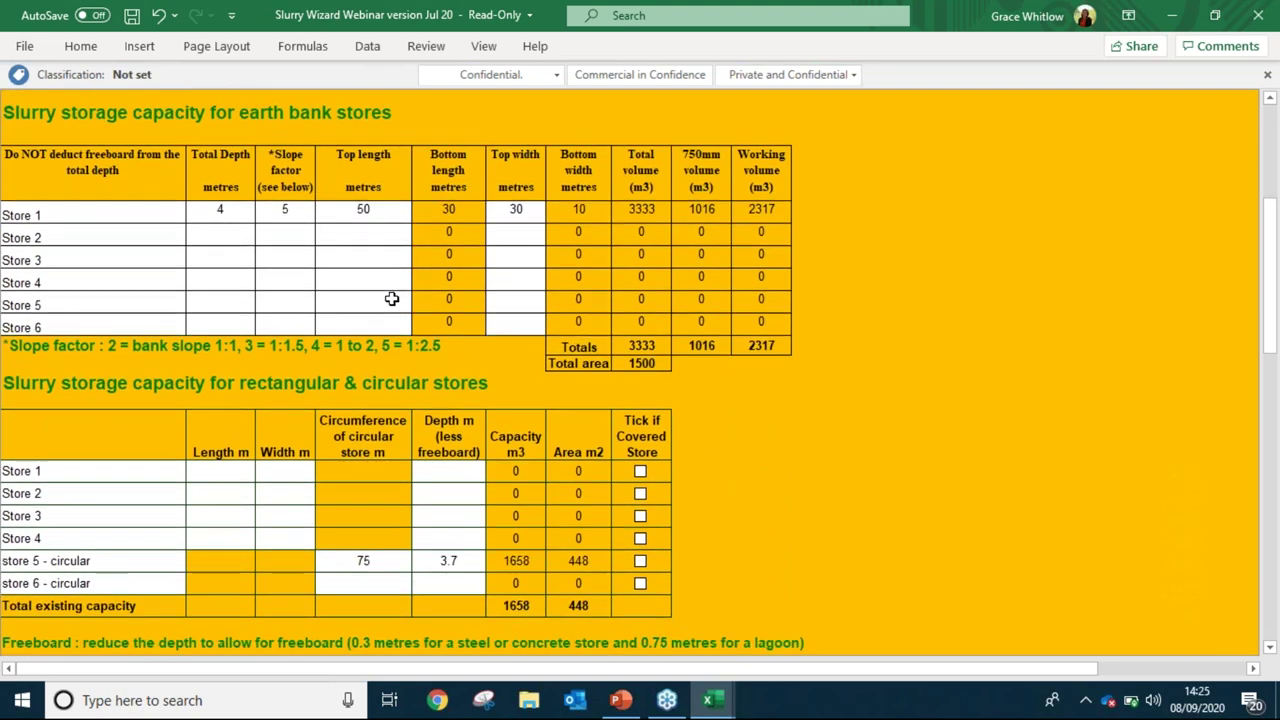
{"action": "scroll", "coordinate": [389, 303], "scroll_direction": "up", "scroll_amount": 9}
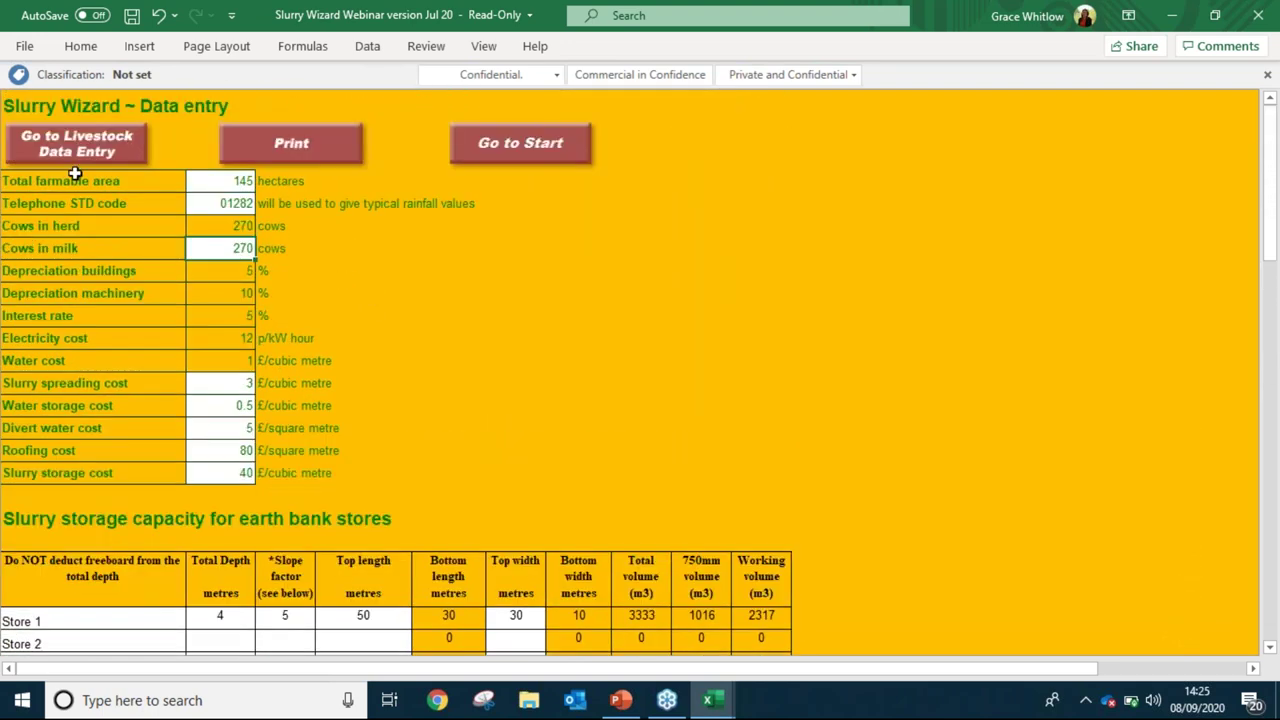
In the livestock data entry, enter 270 high-yield dairy cows with 80% collected as slurry and clear the medium-yield cow number.
{"action": "left_click", "coordinate": [87, 158]}
{"action": "left_click", "coordinate": [342, 266]}
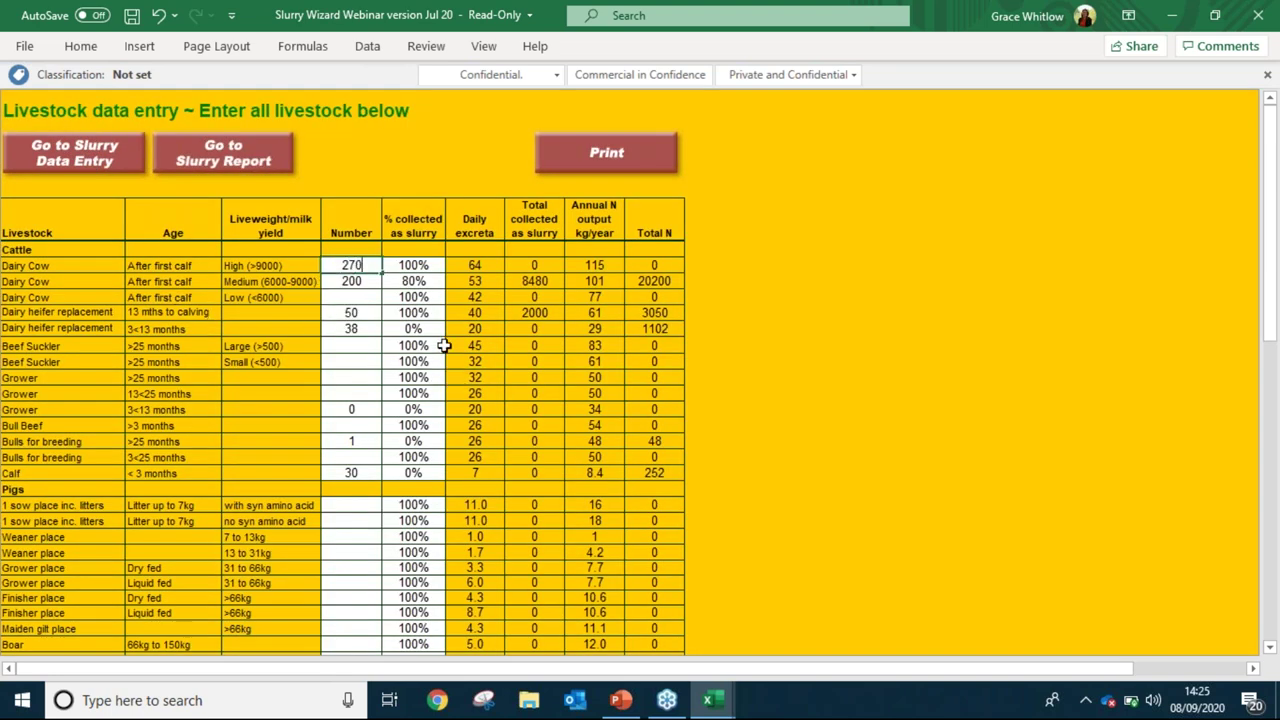
{"action": "left_click", "coordinate": [370, 284]}
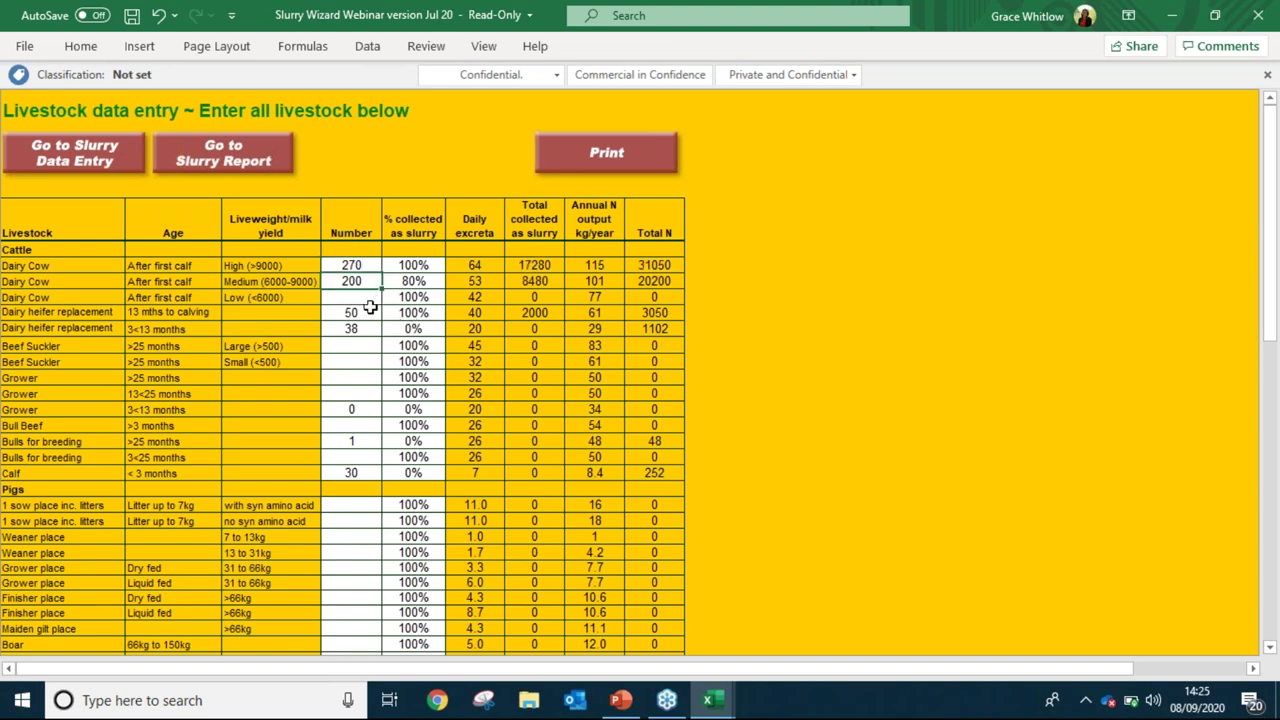
{"action": "key", "text": "Delete"}
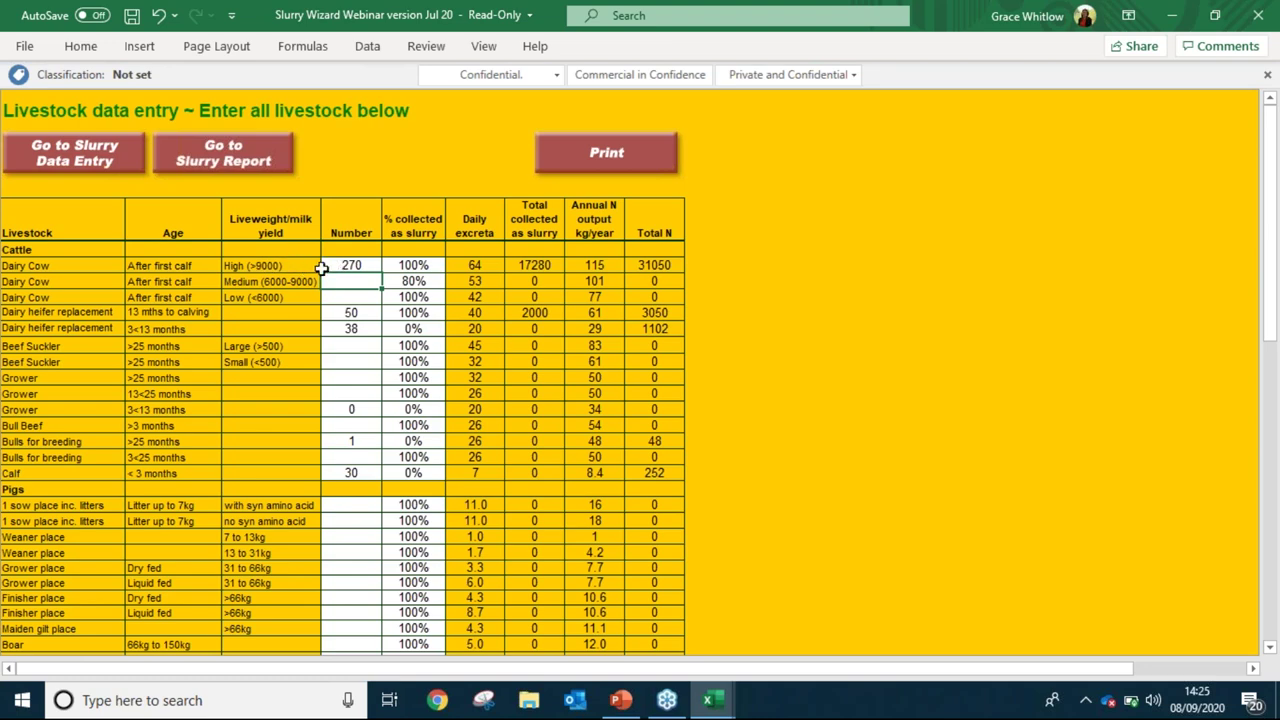
{"action": "left_click", "coordinate": [413, 265]}
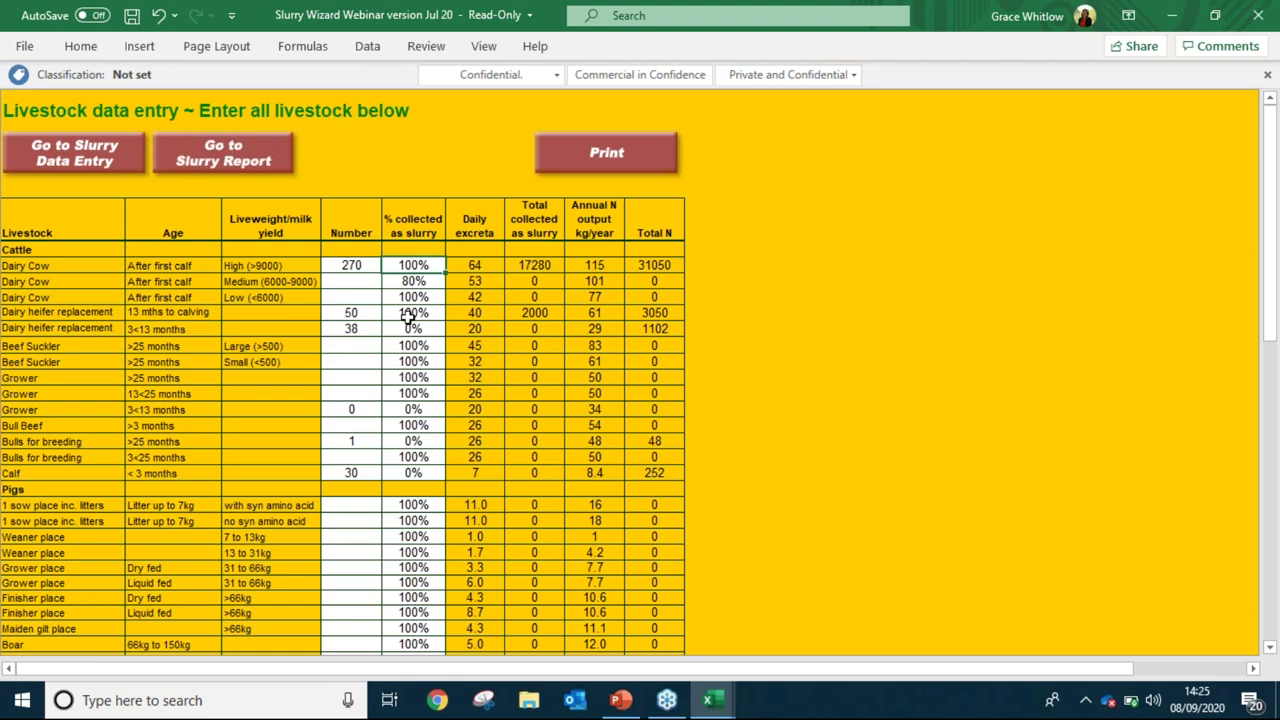
{"action": "left_click", "coordinate": [351, 298]}
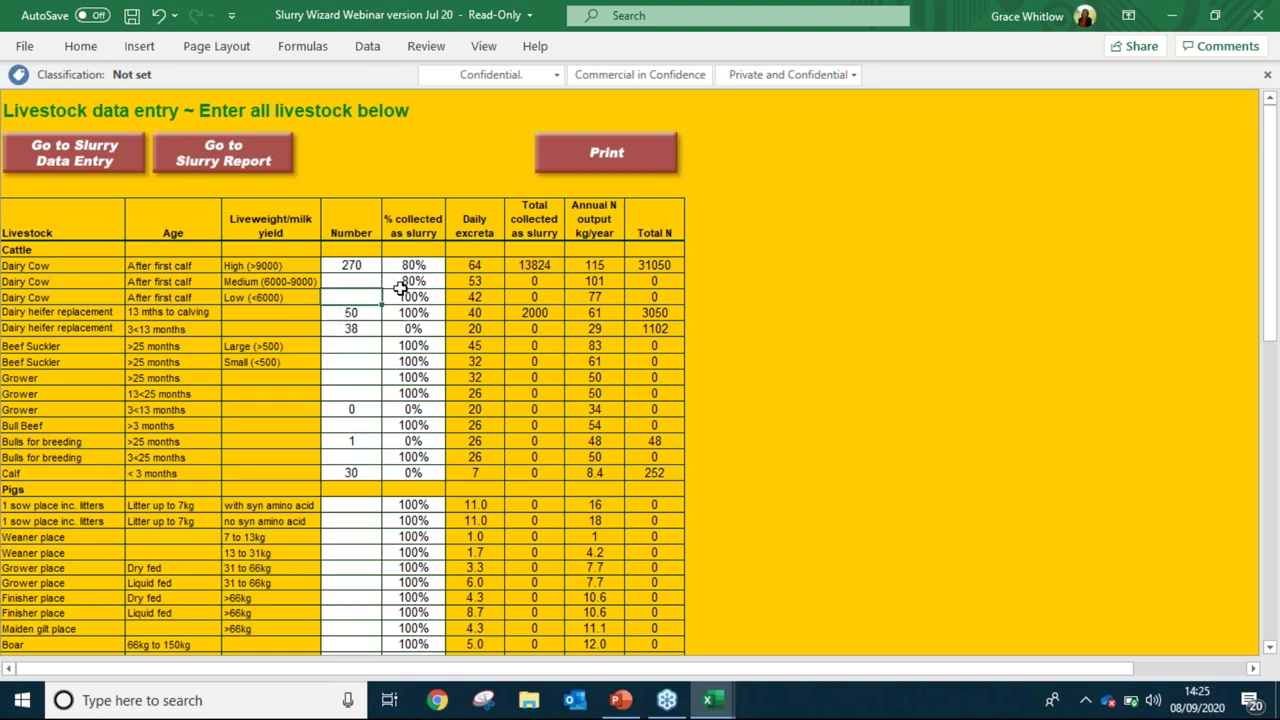
Set the dairy heifer replacements to 60 for 13 months to calving and 45 for 3<13 months.
{"action": "left_click", "coordinate": [364, 314]}
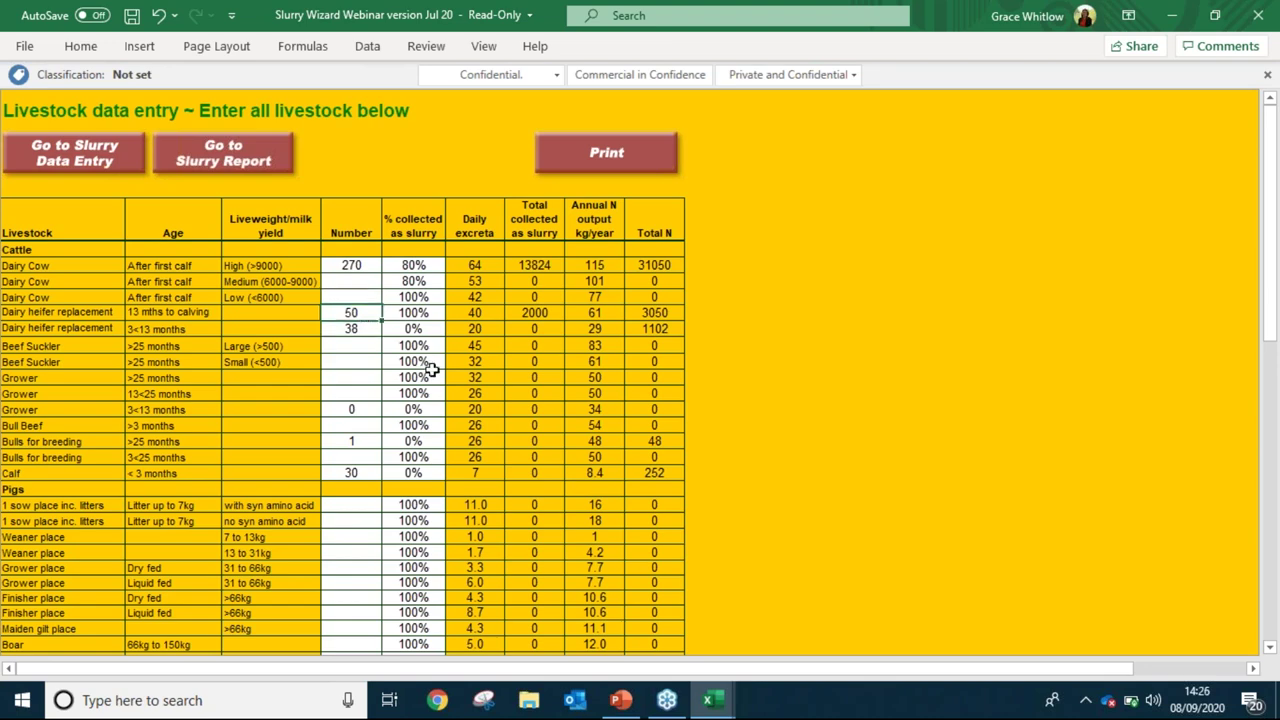
{"action": "type", "text": "60"}
{"action": "left_click", "coordinate": [354, 328]}
{"action": "type", "text": "45"}
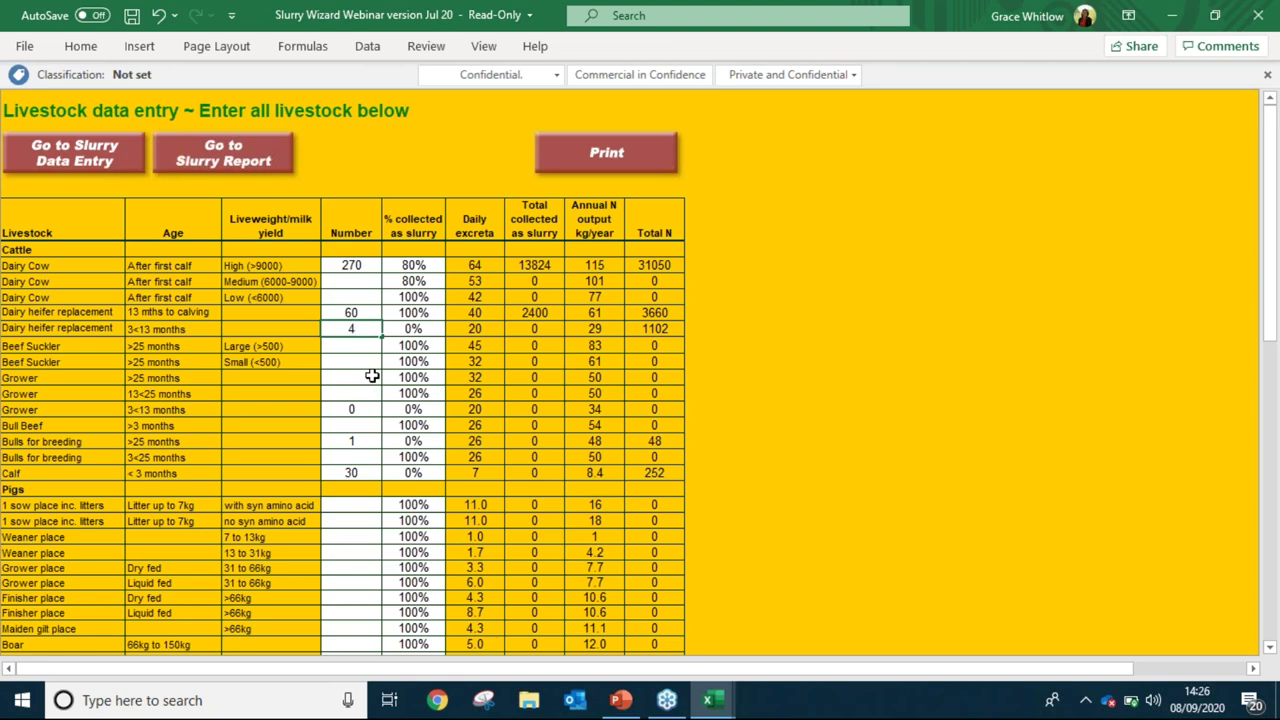
{"action": "left_click", "coordinate": [358, 361]}
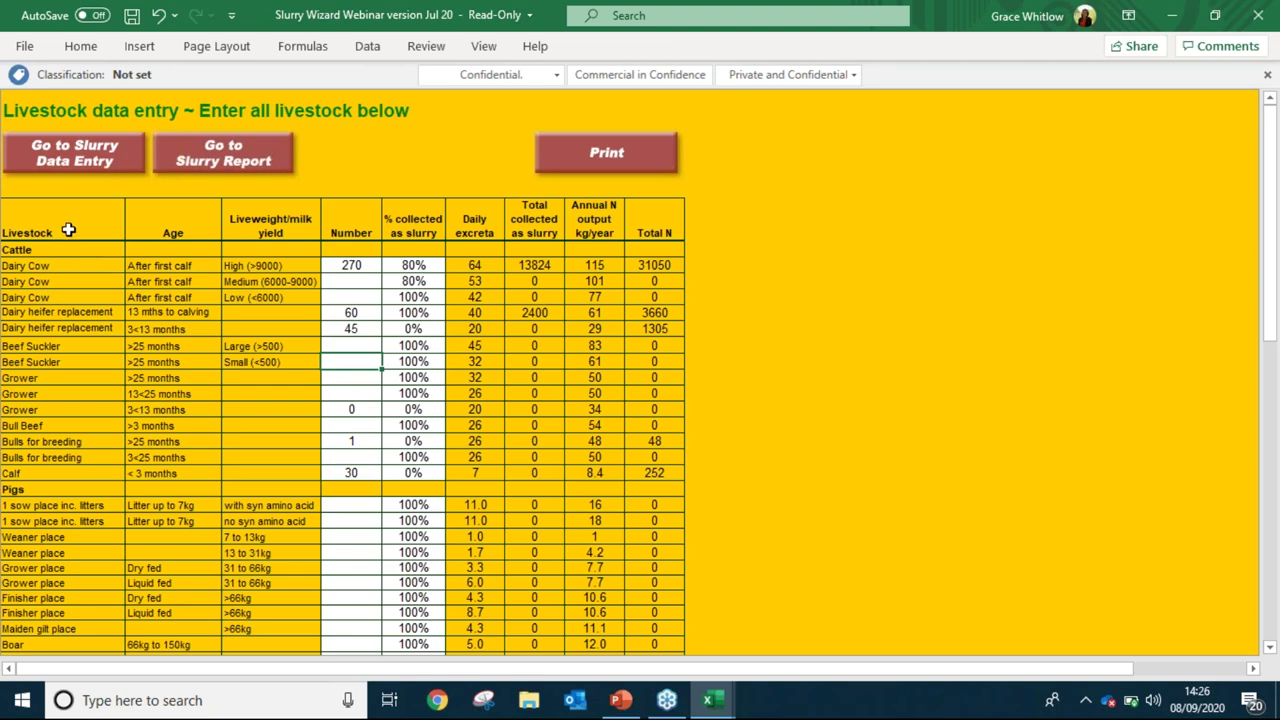
Check the slurry report for the expanded herd, and set the slurry separator option to Yes in the slurry data entry.
{"action": "left_click", "coordinate": [227, 163]}
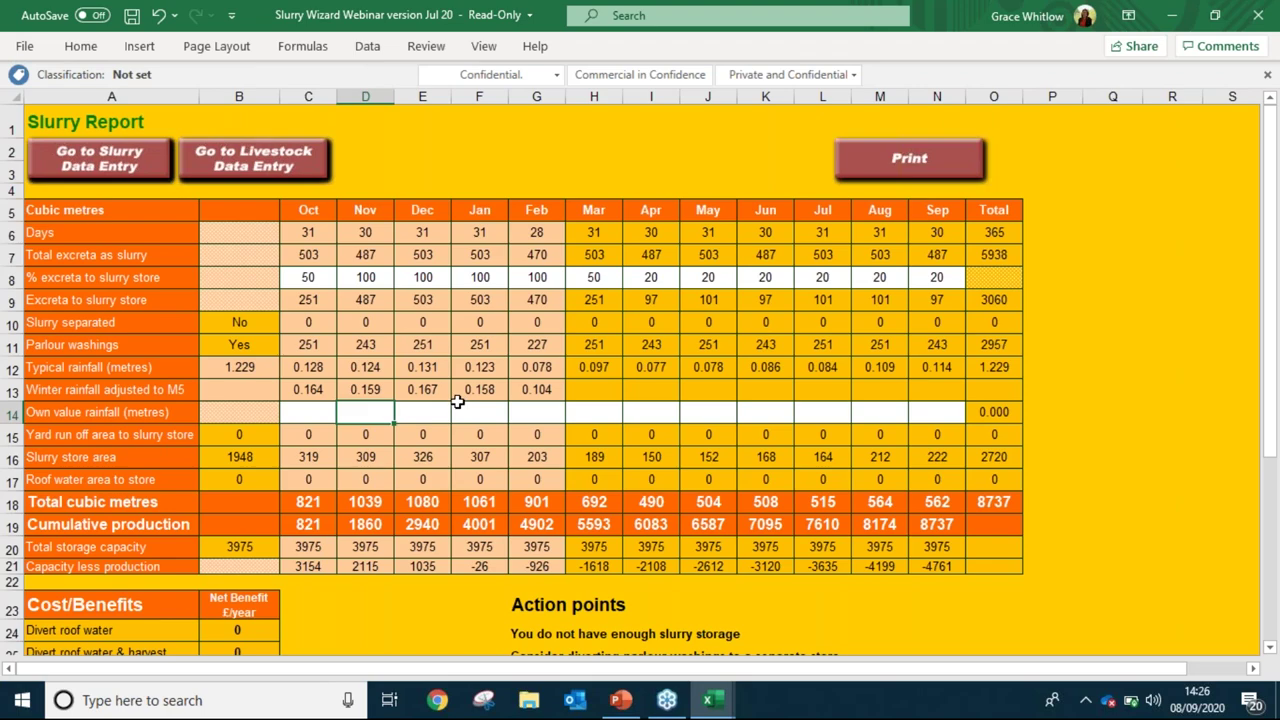
{"action": "left_click", "coordinate": [100, 166]}
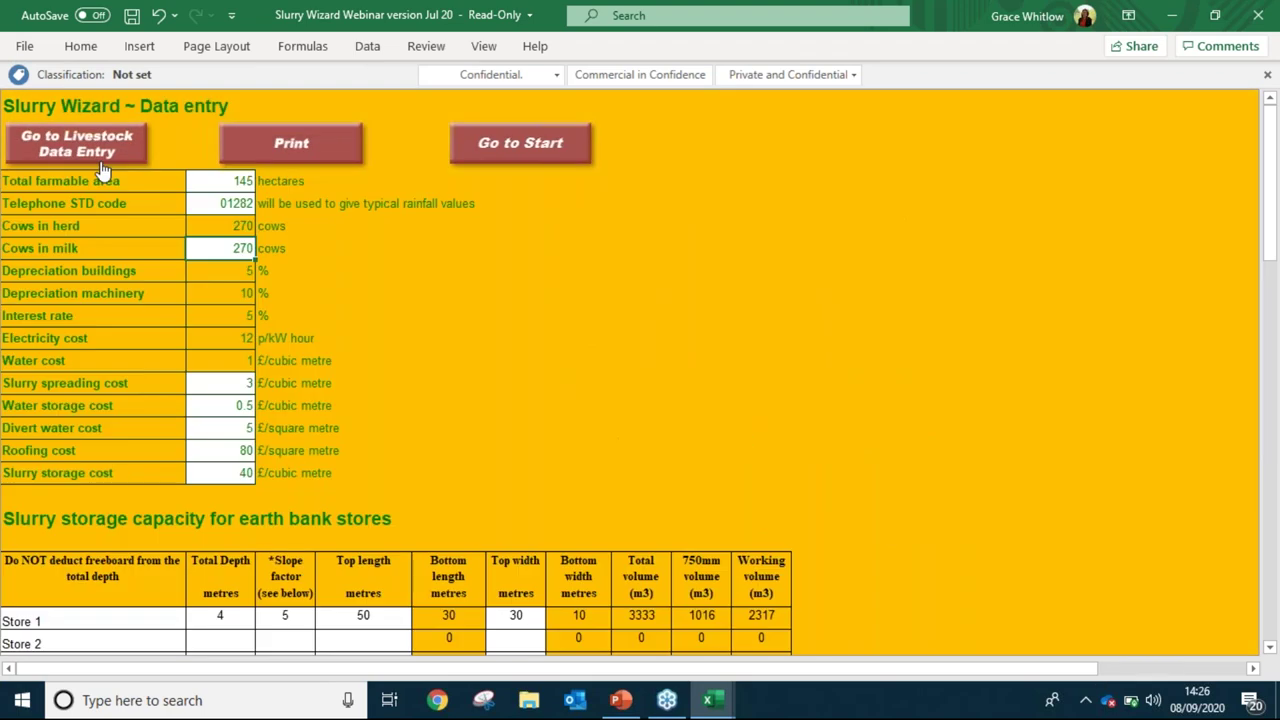
{"action": "scroll", "coordinate": [535, 460], "scroll_direction": "down", "scroll_amount": 4}
{"action": "scroll", "coordinate": [530, 450], "scroll_direction": "down", "scroll_amount": 2}
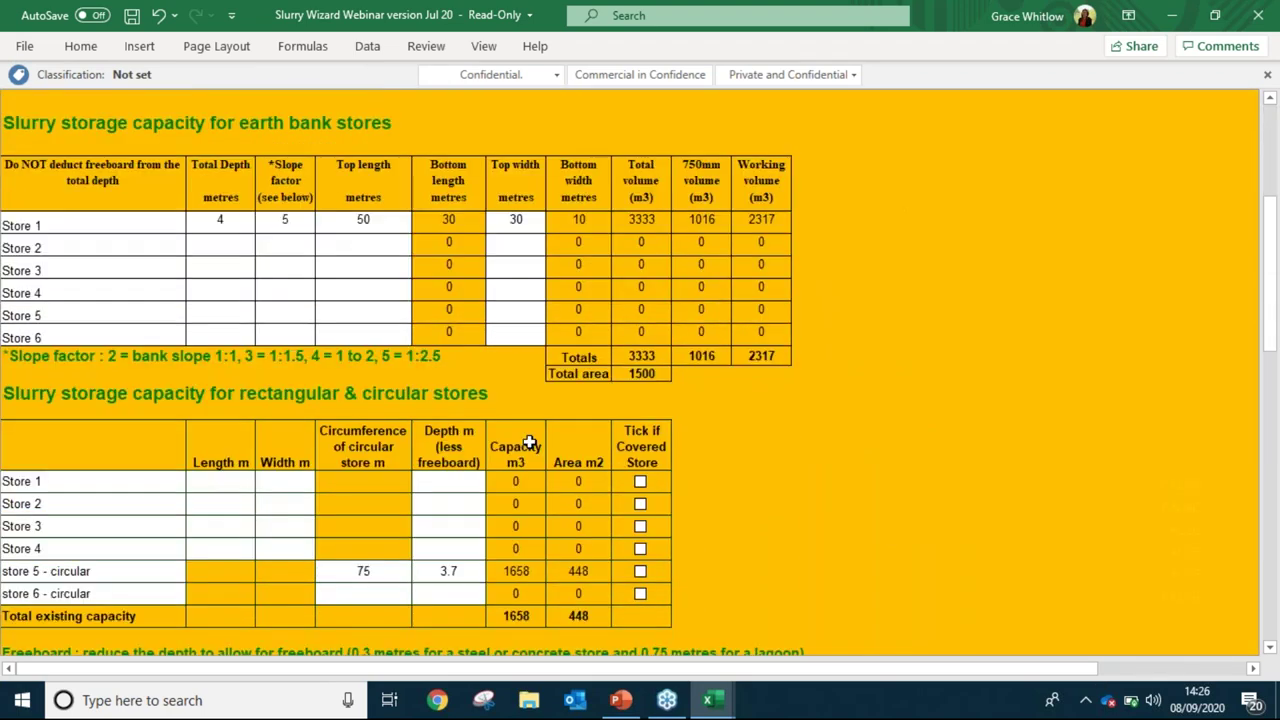
{"action": "scroll", "coordinate": [530, 443], "scroll_direction": "down", "scroll_amount": 4}
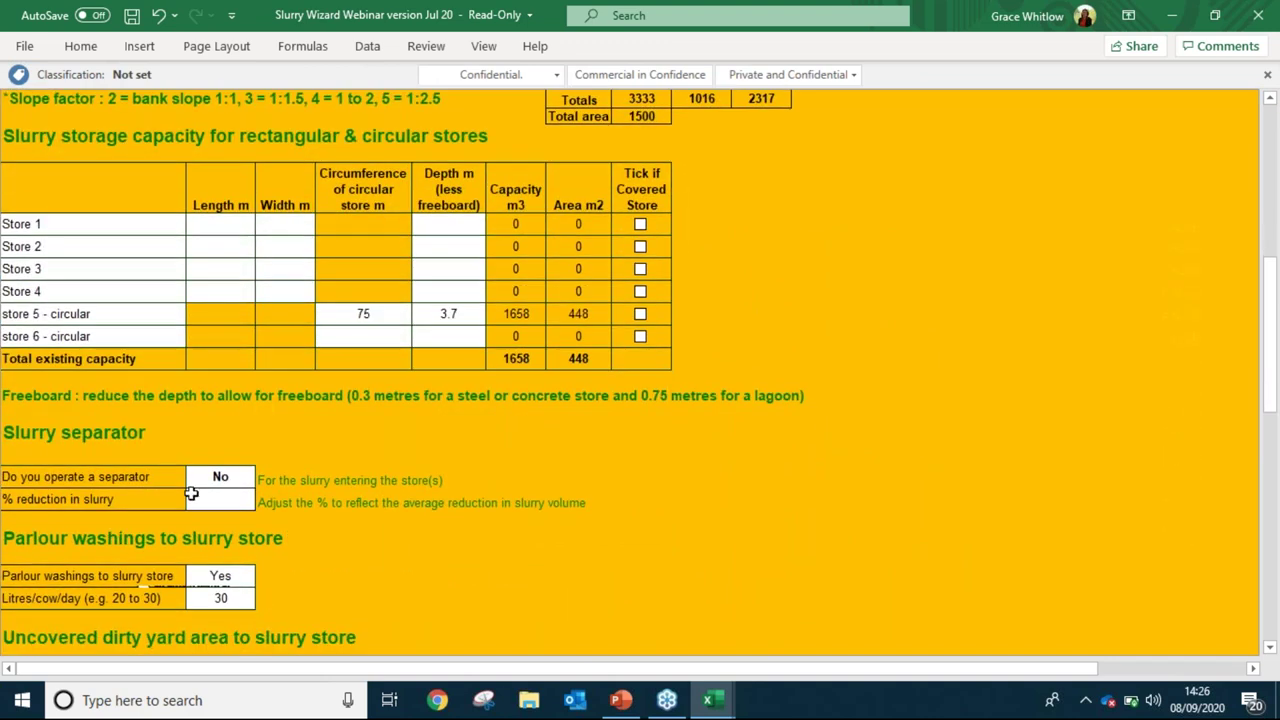
{"action": "left_click", "coordinate": [217, 476]}
{"action": "left_click", "coordinate": [264, 480]}
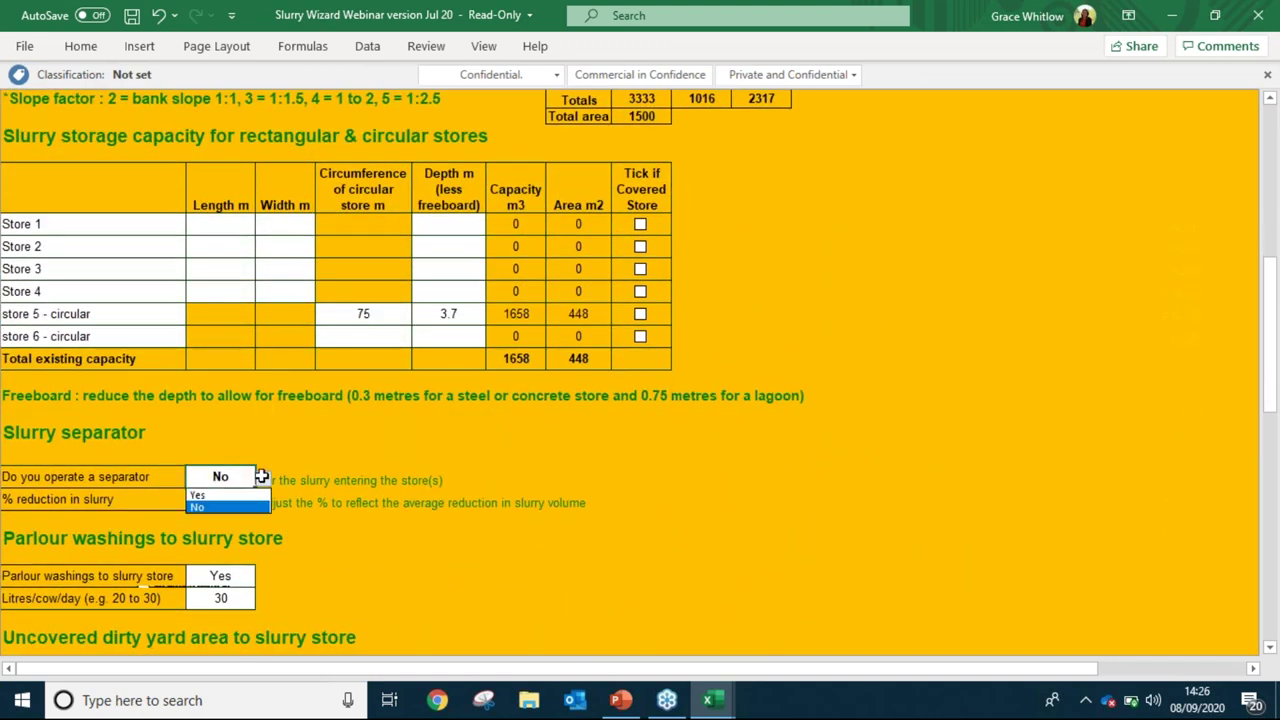
{"action": "left_click", "coordinate": [213, 497]}
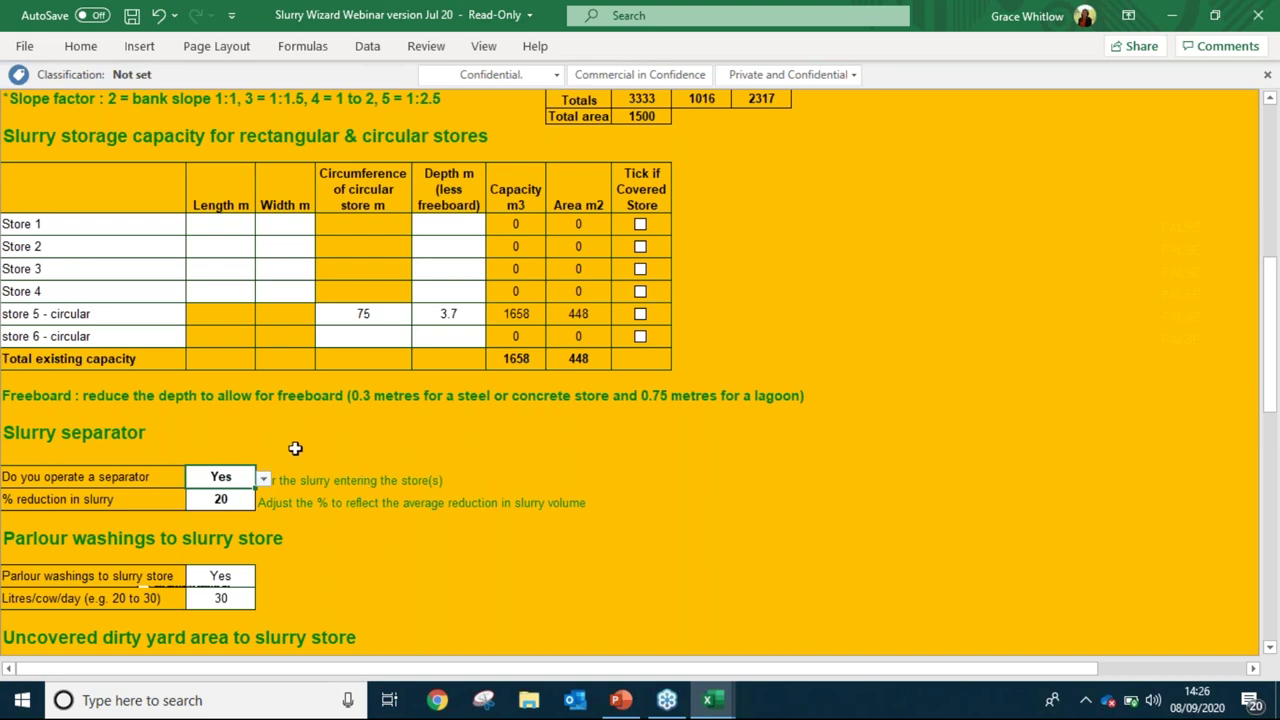
Open the slurry report through the livestock data entry and examine the storage figures with slurry separation included.
{"action": "scroll", "coordinate": [280, 425], "scroll_direction": "up", "scroll_amount": 8}
{"action": "scroll", "coordinate": [275, 413], "scroll_direction": "up", "scroll_amount": 5}
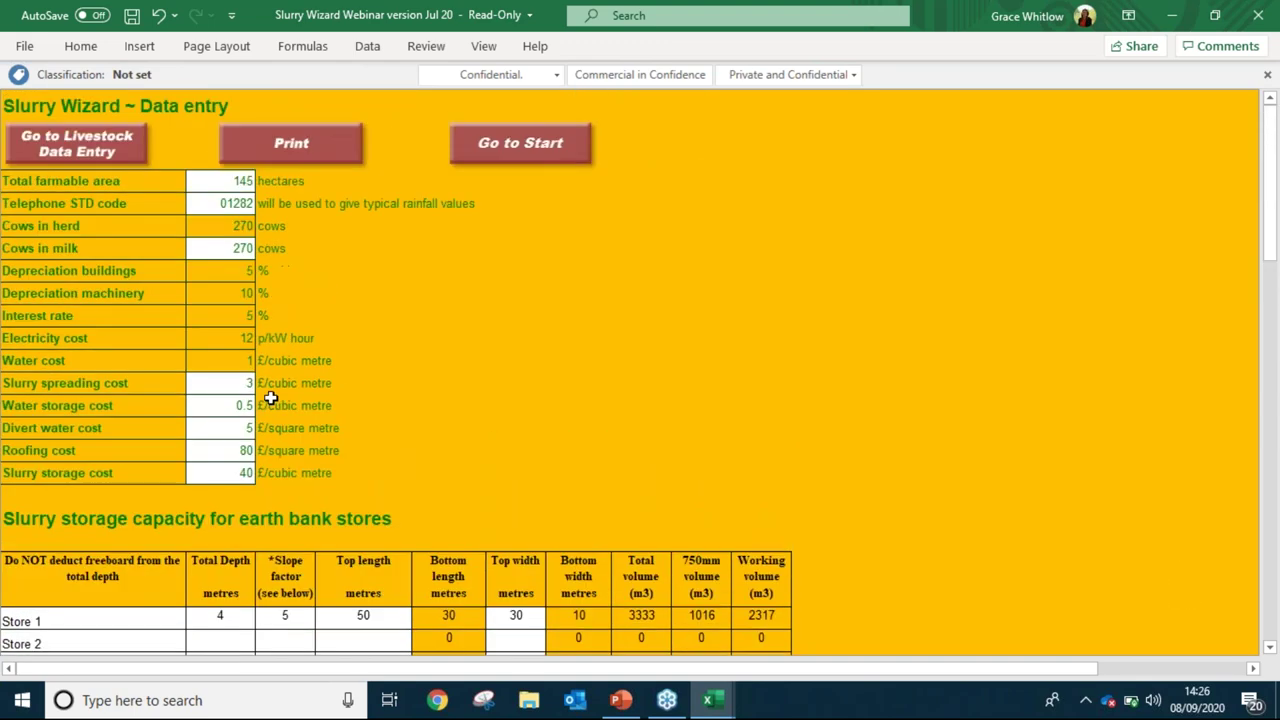
{"action": "left_click", "coordinate": [106, 155]}
{"action": "left_click", "coordinate": [197, 160]}
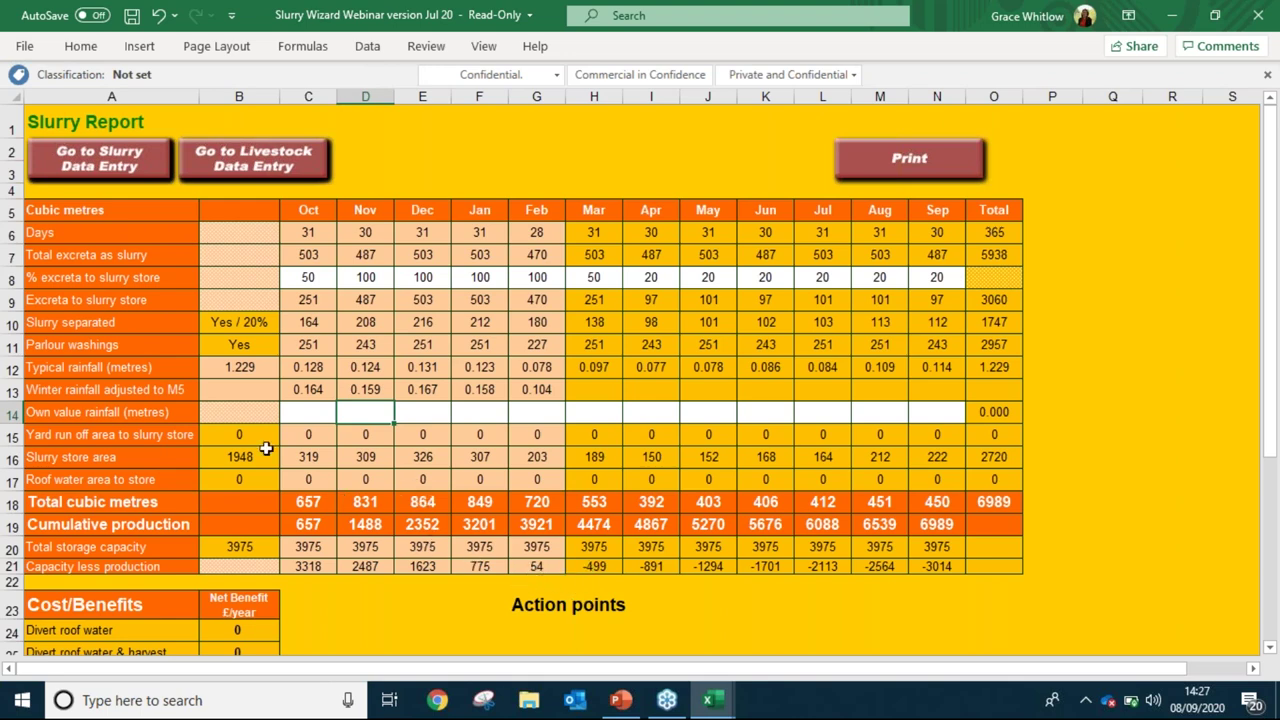
In the slurry data entry, set the separator's % reduction in slurry to 25.
{"action": "left_click", "coordinate": [110, 170]}
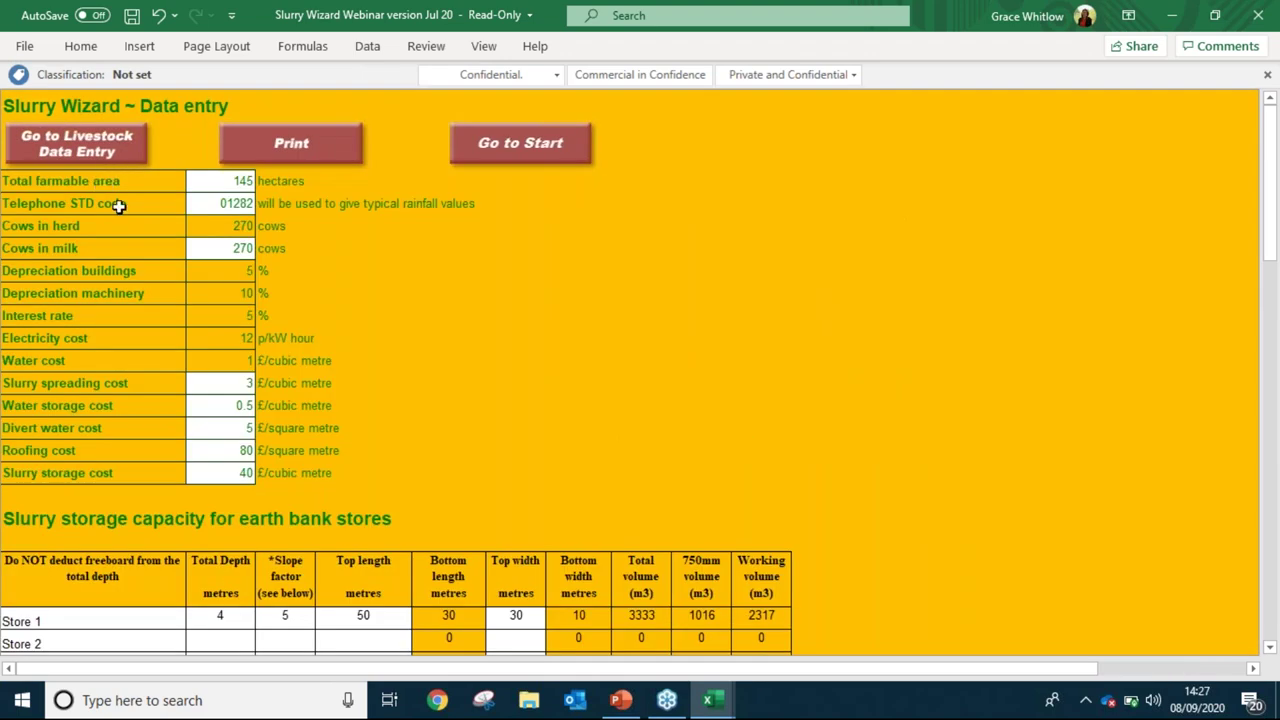
{"action": "scroll", "coordinate": [404, 402], "scroll_direction": "down", "scroll_amount": 4}
{"action": "scroll", "coordinate": [404, 404], "scroll_direction": "down", "scroll_amount": 6}
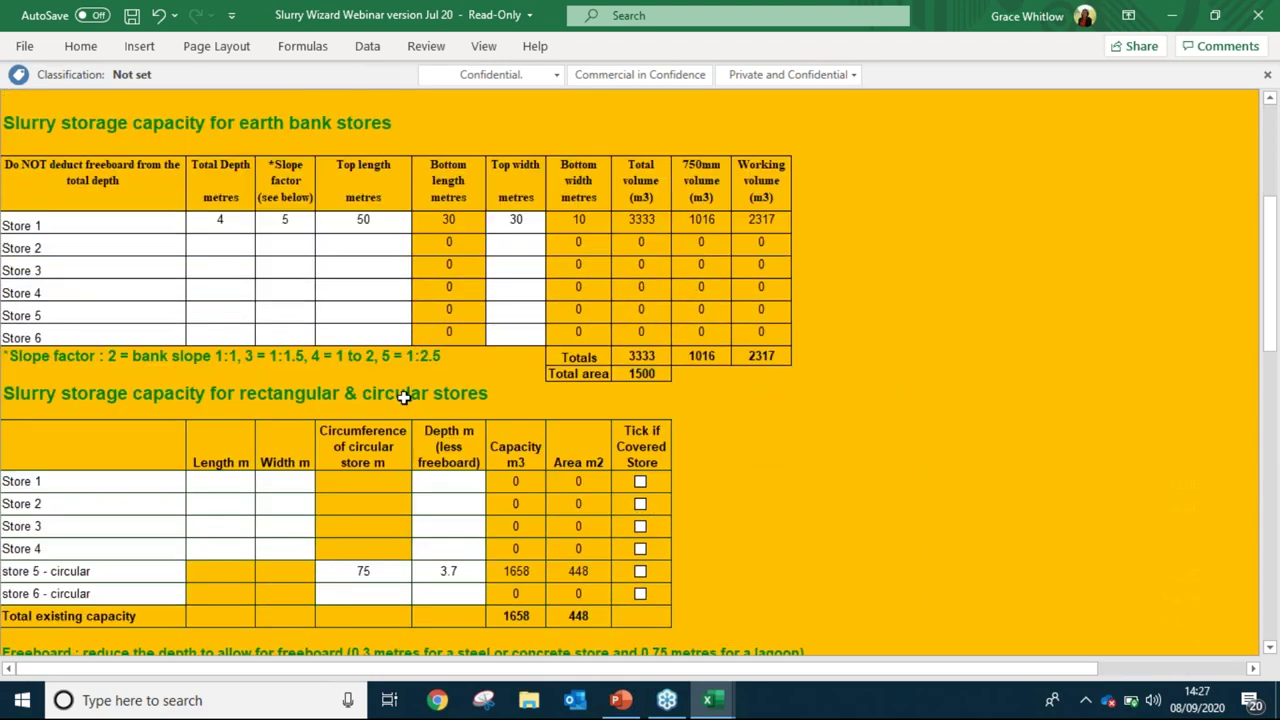
{"action": "left_click", "coordinate": [231, 499]}
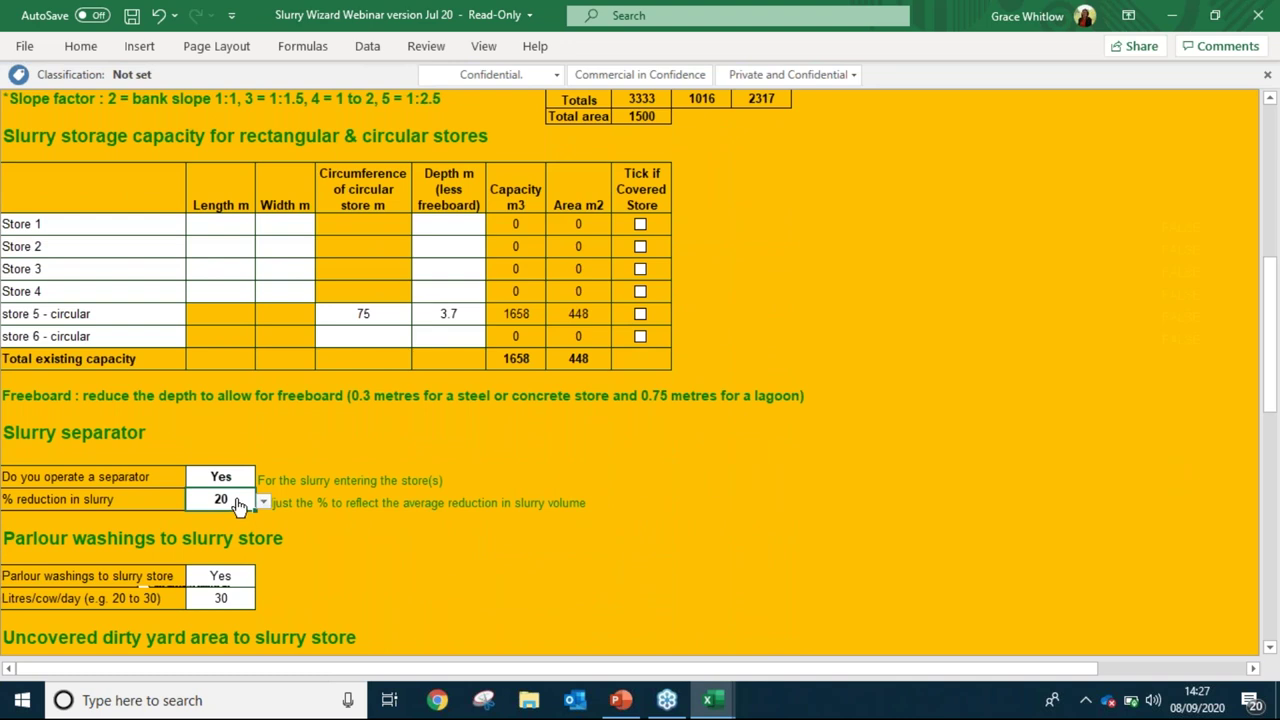
{"action": "left_click", "coordinate": [262, 503]}
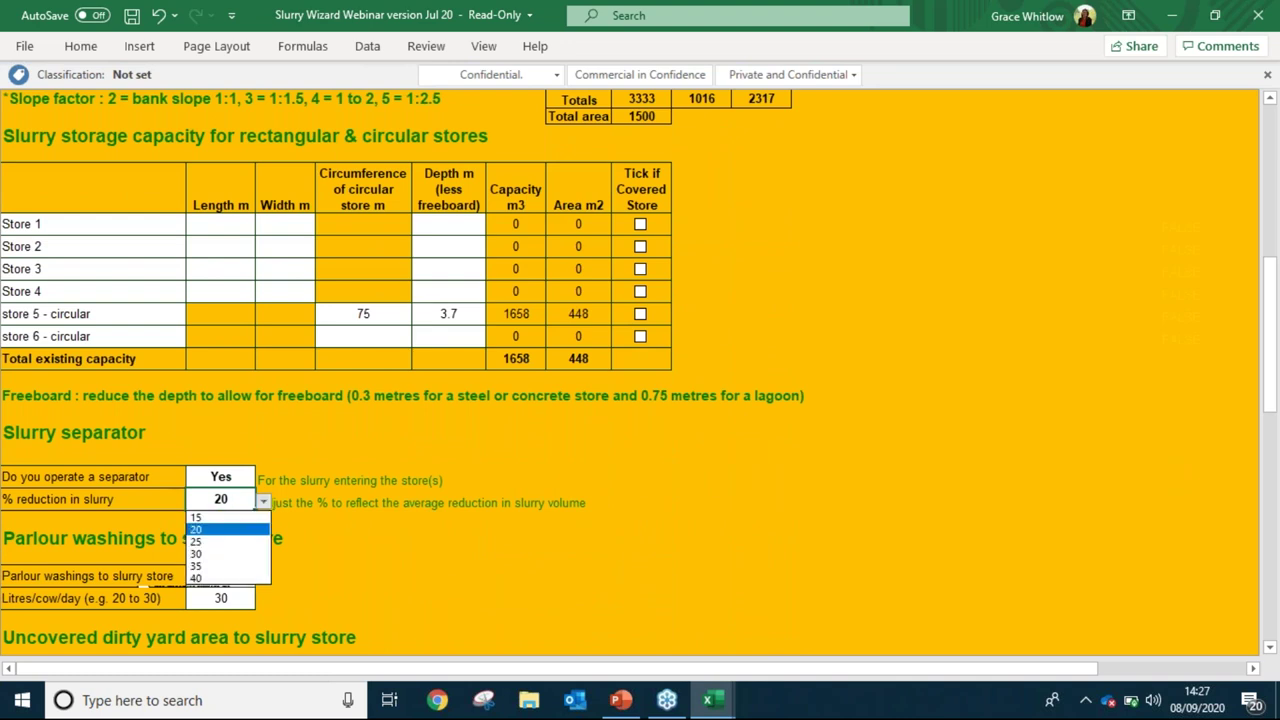
{"action": "left_click", "coordinate": [214, 541]}
Return to the slurry report and examine the monthly capacity less production with the 25% separation.
{"action": "scroll", "coordinate": [273, 370], "scroll_direction": "up", "scroll_amount": 7}
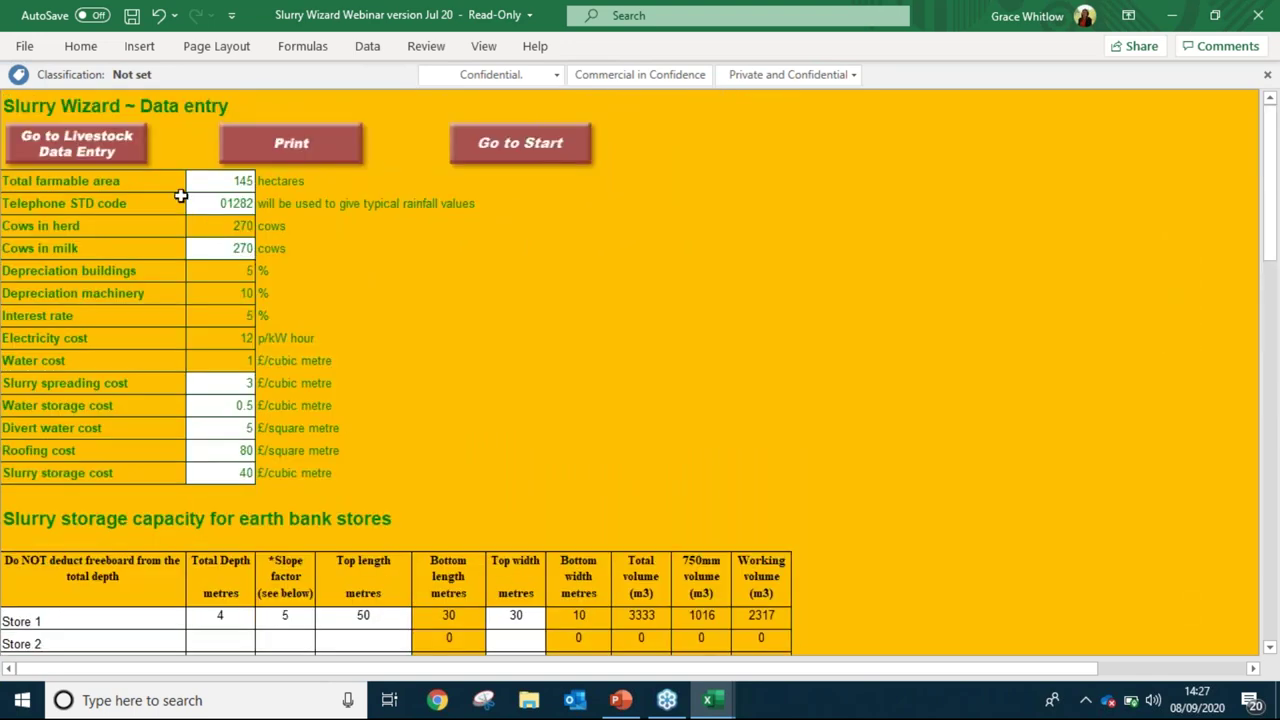
{"action": "left_click", "coordinate": [128, 158]}
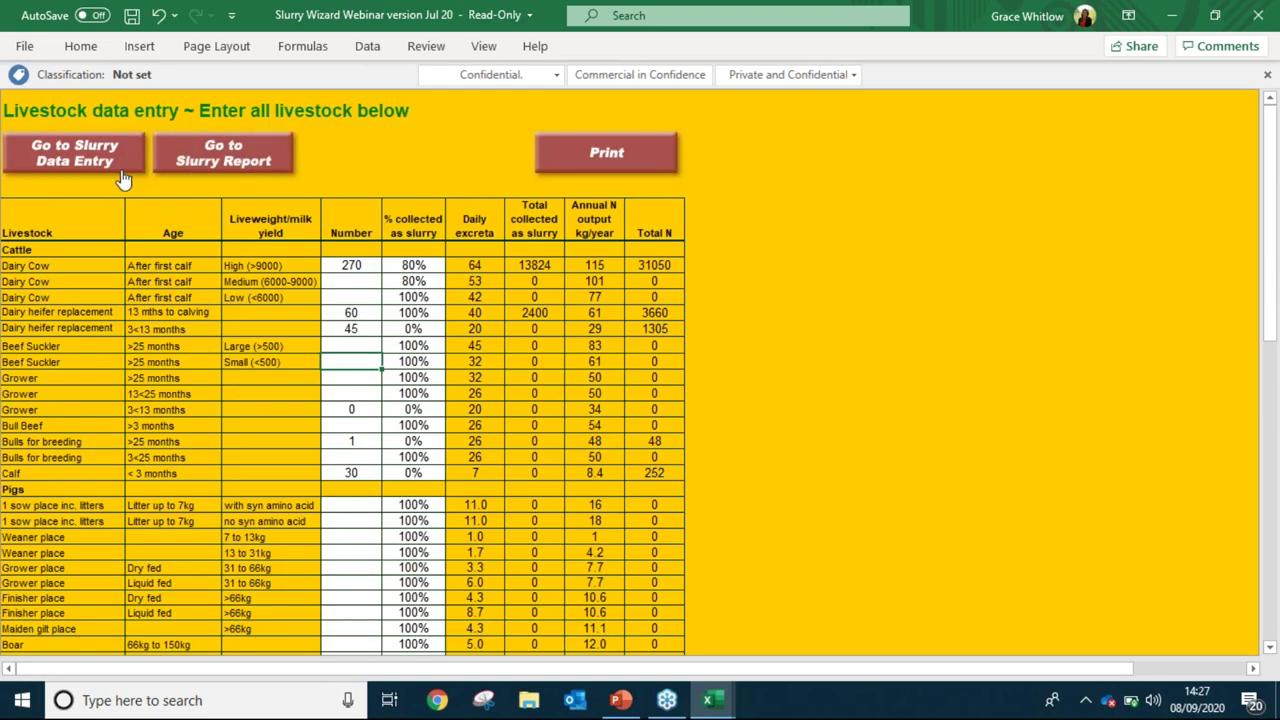
{"action": "left_click", "coordinate": [208, 162]}
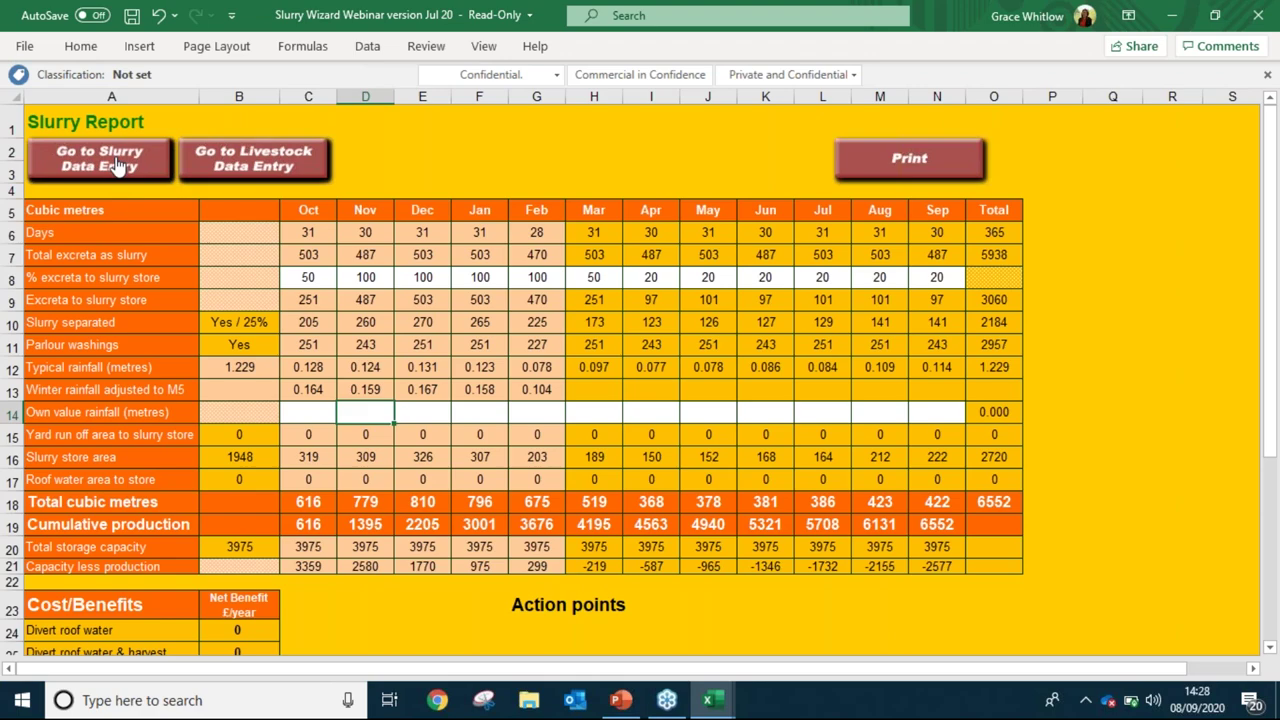
Check the farm nitrogen loading per hectare below the livestock table and return to the top of the livestock data entry.
{"action": "left_click", "coordinate": [240, 172]}
{"action": "left_click_drag", "start_coordinate": [1272, 268], "coordinate": [1276, 522]}
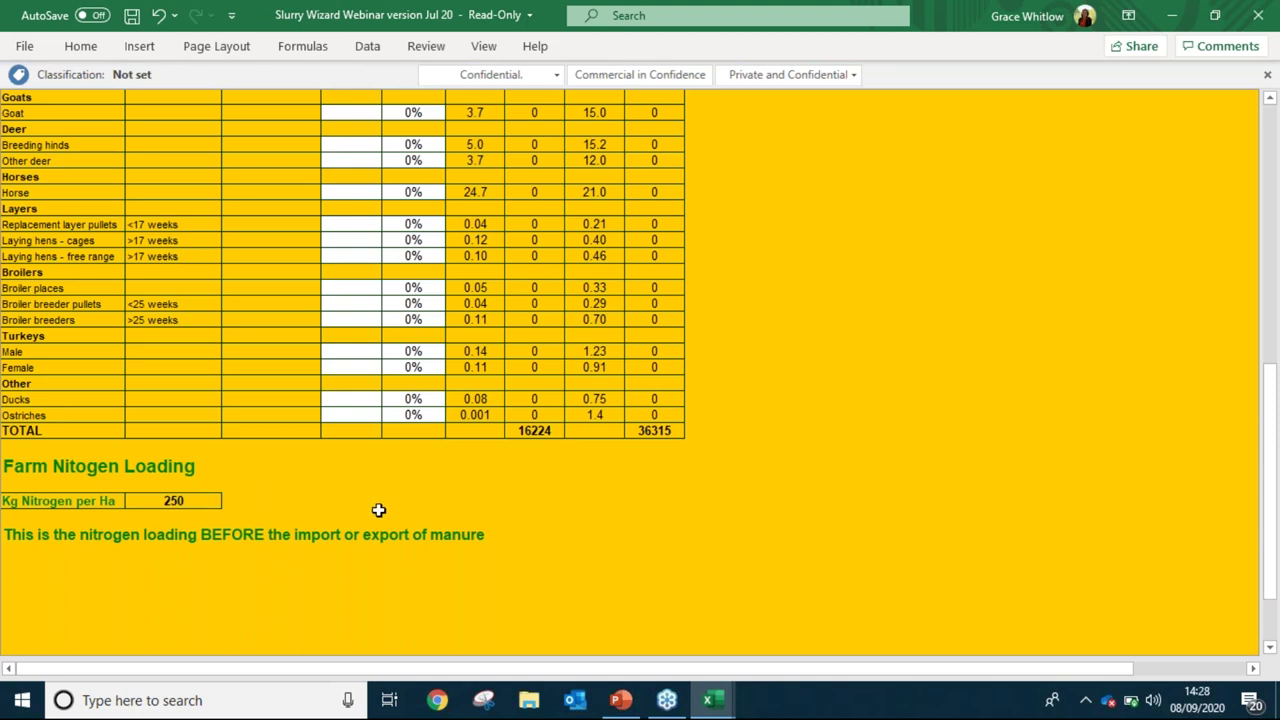
{"action": "scroll", "coordinate": [380, 509], "scroll_direction": "up", "scroll_amount": 9}
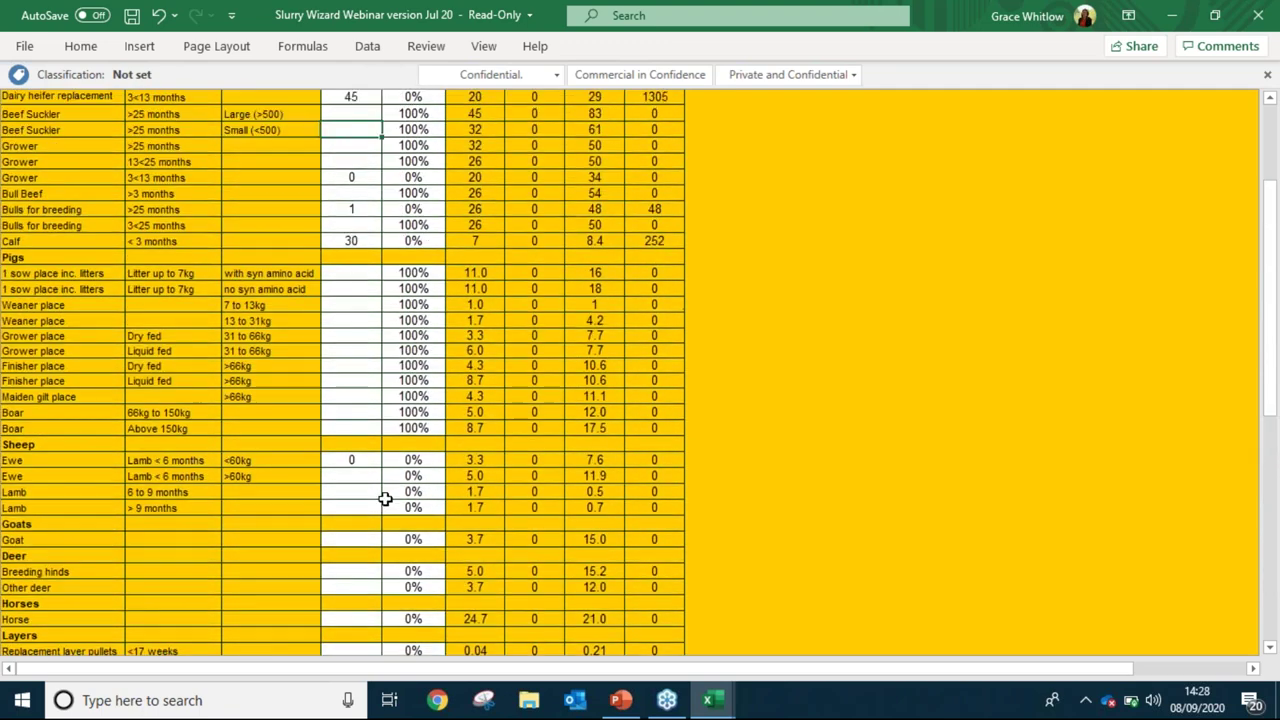
{"action": "scroll", "coordinate": [385, 499], "scroll_direction": "up", "scroll_amount": 5}
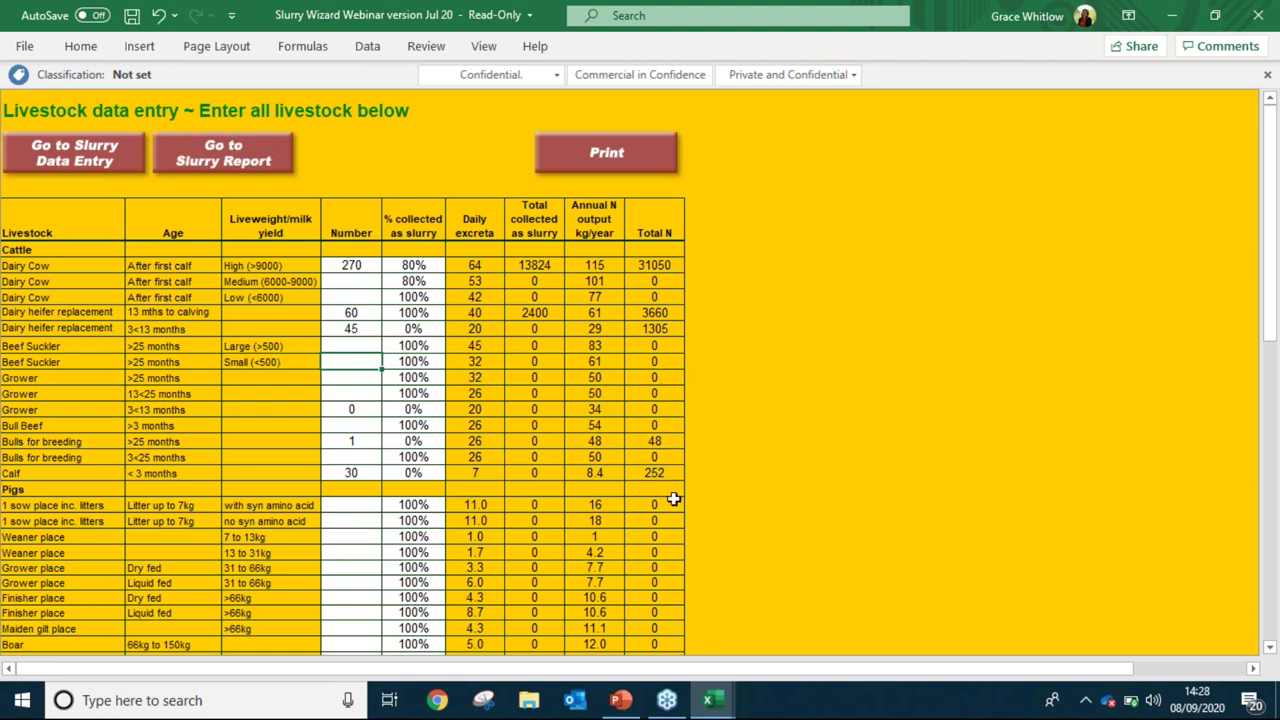
Switch to the Slurry Wizard Webinar Low rainfall version workbook and view its slurry data entry page.
{"action": "left_click", "coordinate": [711, 703]}
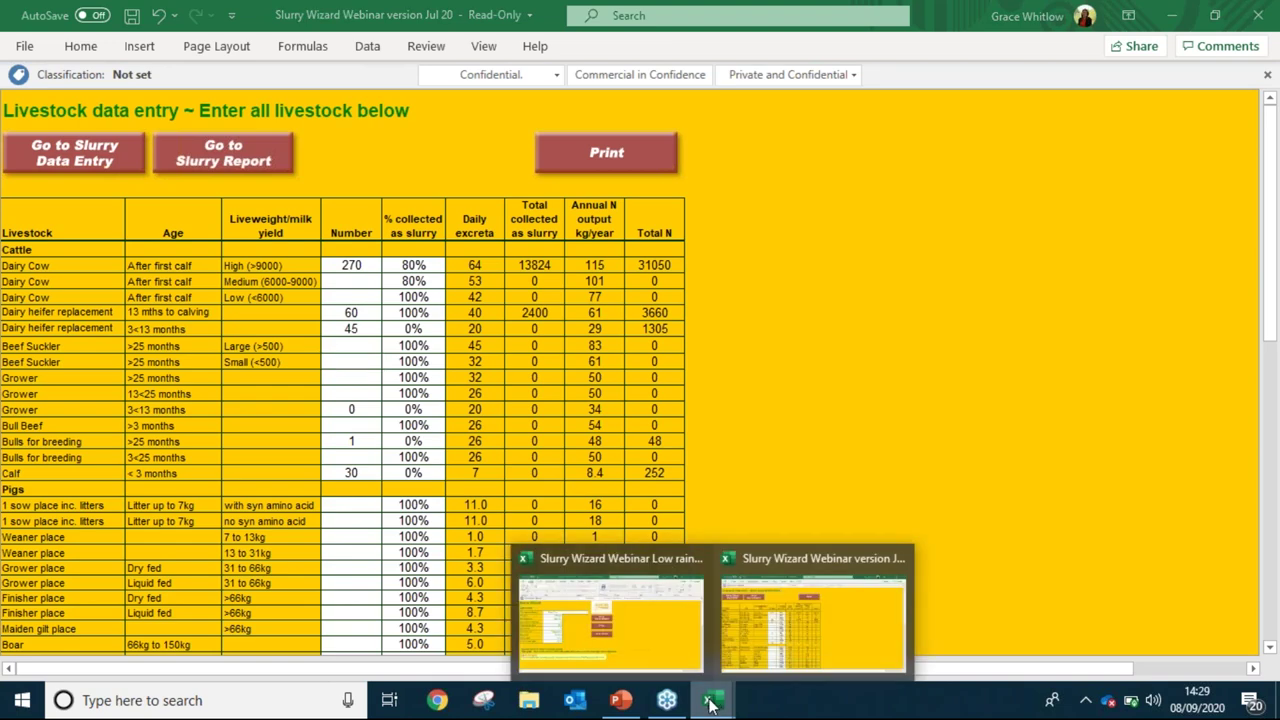
{"action": "left_click", "coordinate": [674, 649]}
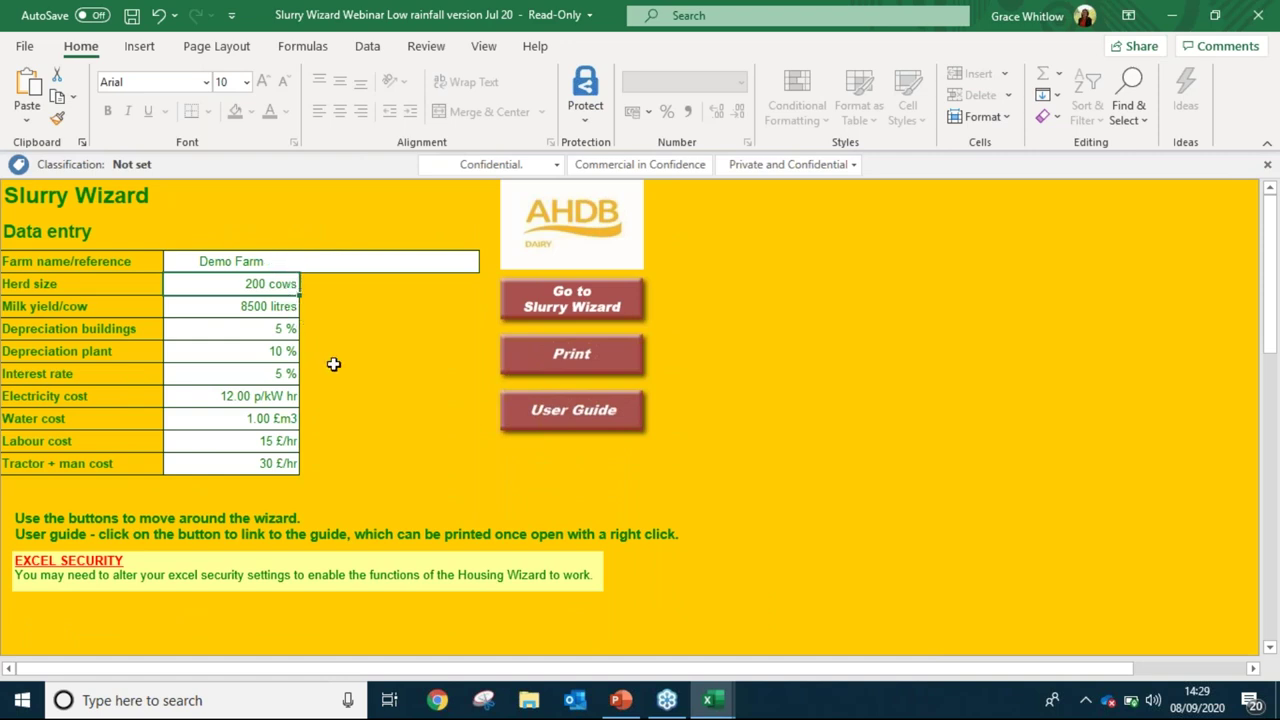
{"action": "left_click", "coordinate": [575, 302]}
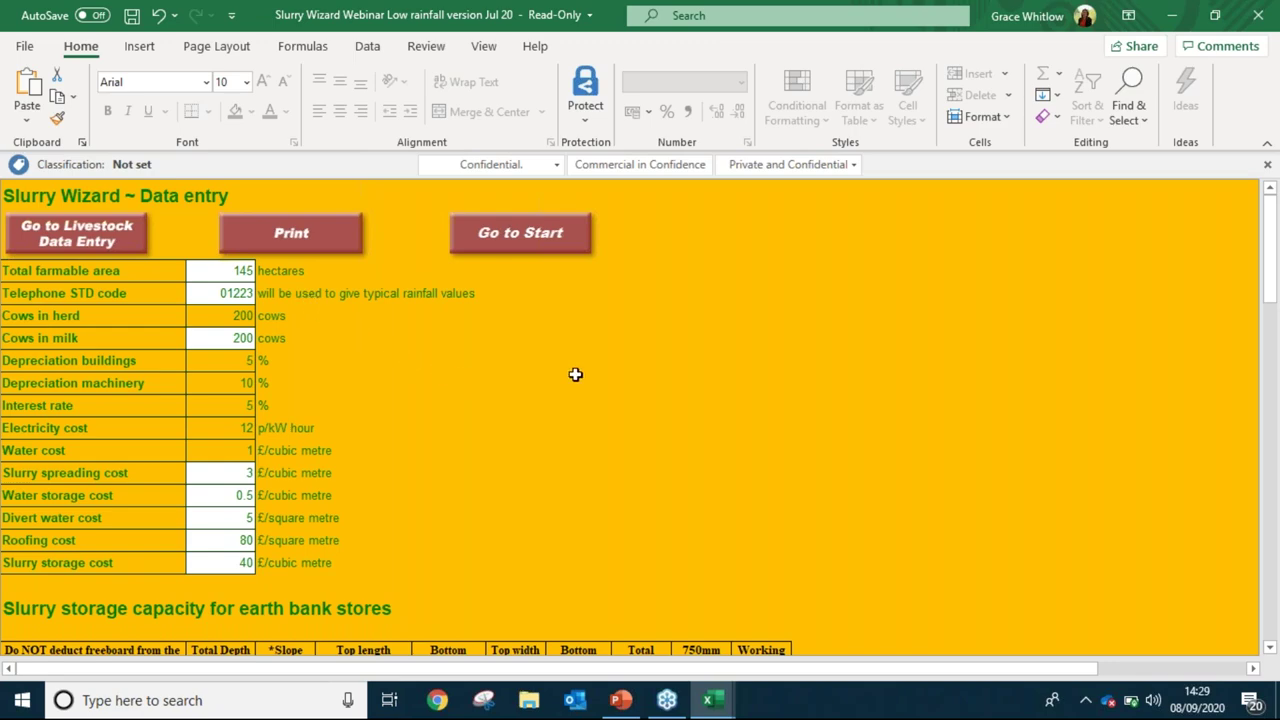
{"action": "left_click_drag", "start_coordinate": [1275, 283], "coordinate": [1272, 226]}
Open the low rainfall slurry report through the livestock data entry and examine its storage figures, cost/benefits and action points.
{"action": "left_click", "coordinate": [92, 245]}
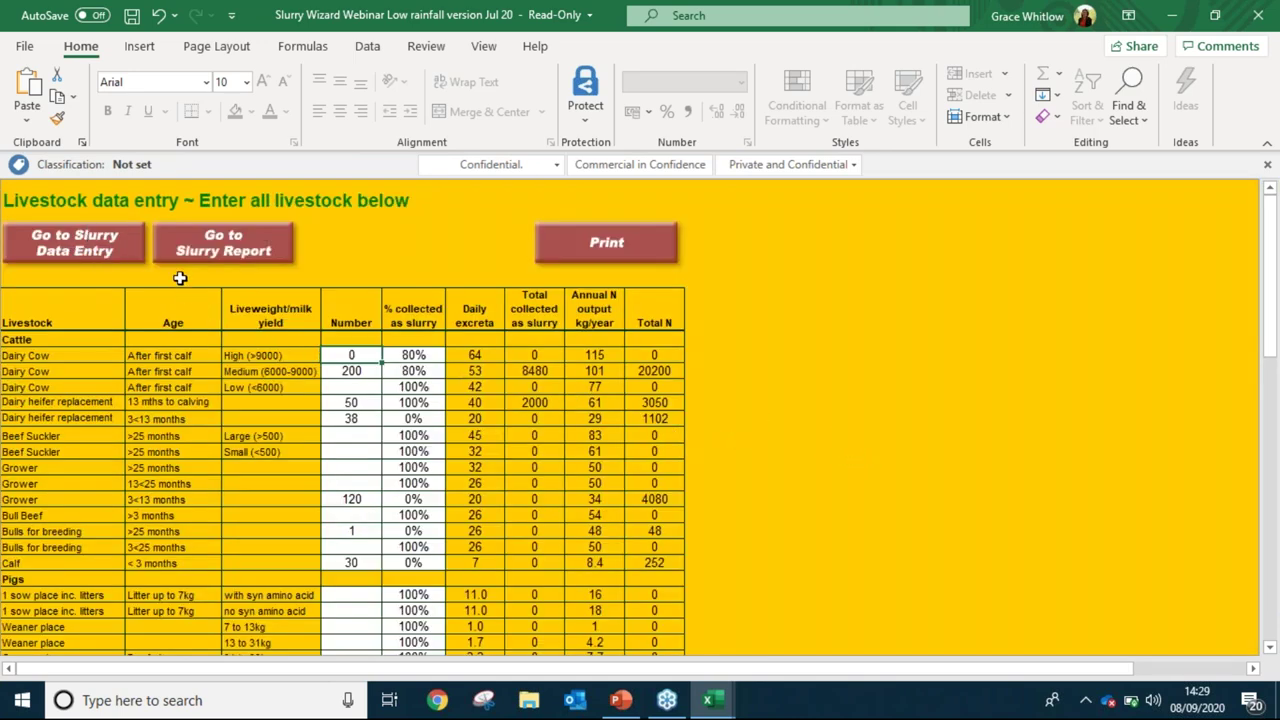
{"action": "left_click", "coordinate": [183, 258]}
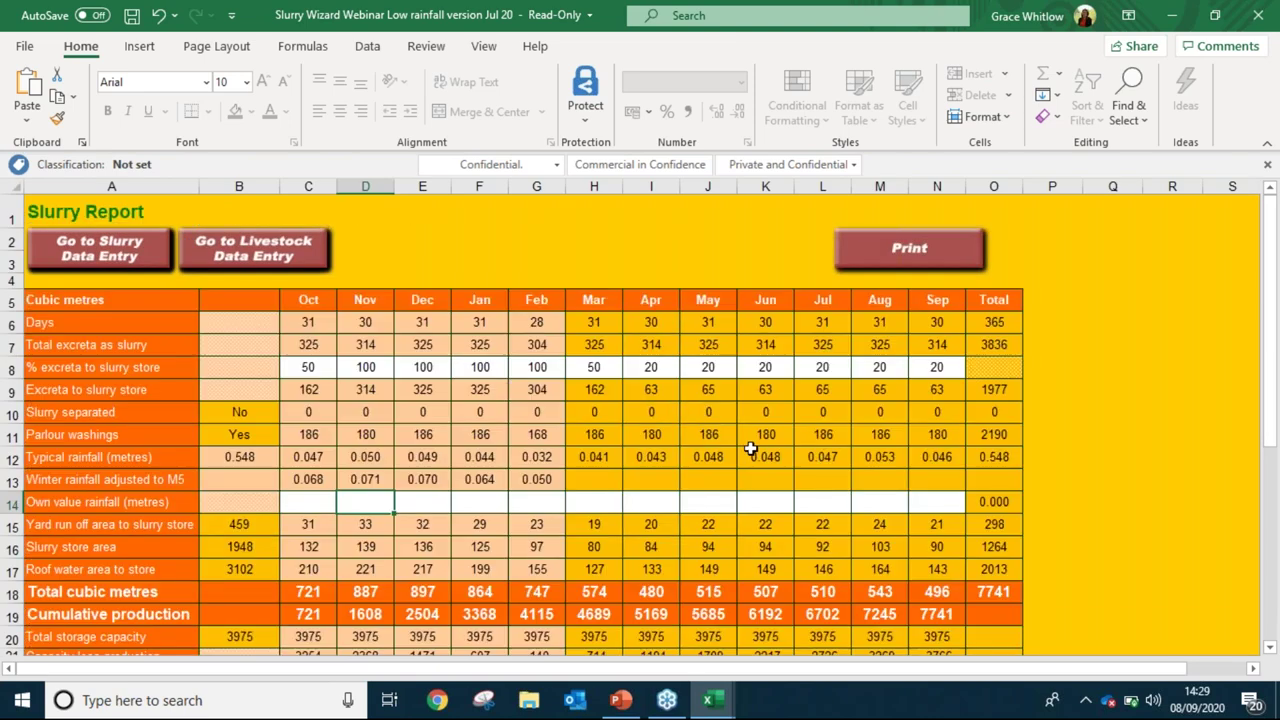
{"action": "scroll", "coordinate": [773, 456], "scroll_direction": "down", "scroll_amount": 1}
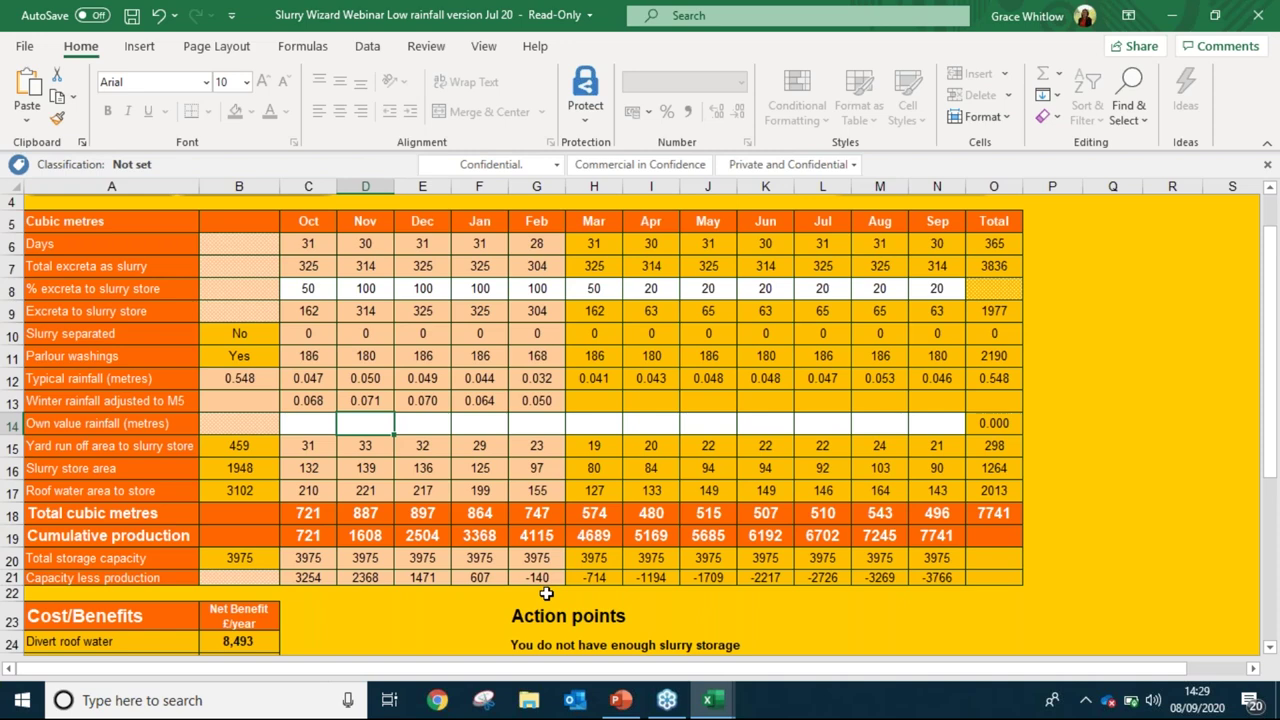
{"action": "scroll", "coordinate": [541, 591], "scroll_direction": "down", "scroll_amount": 1}
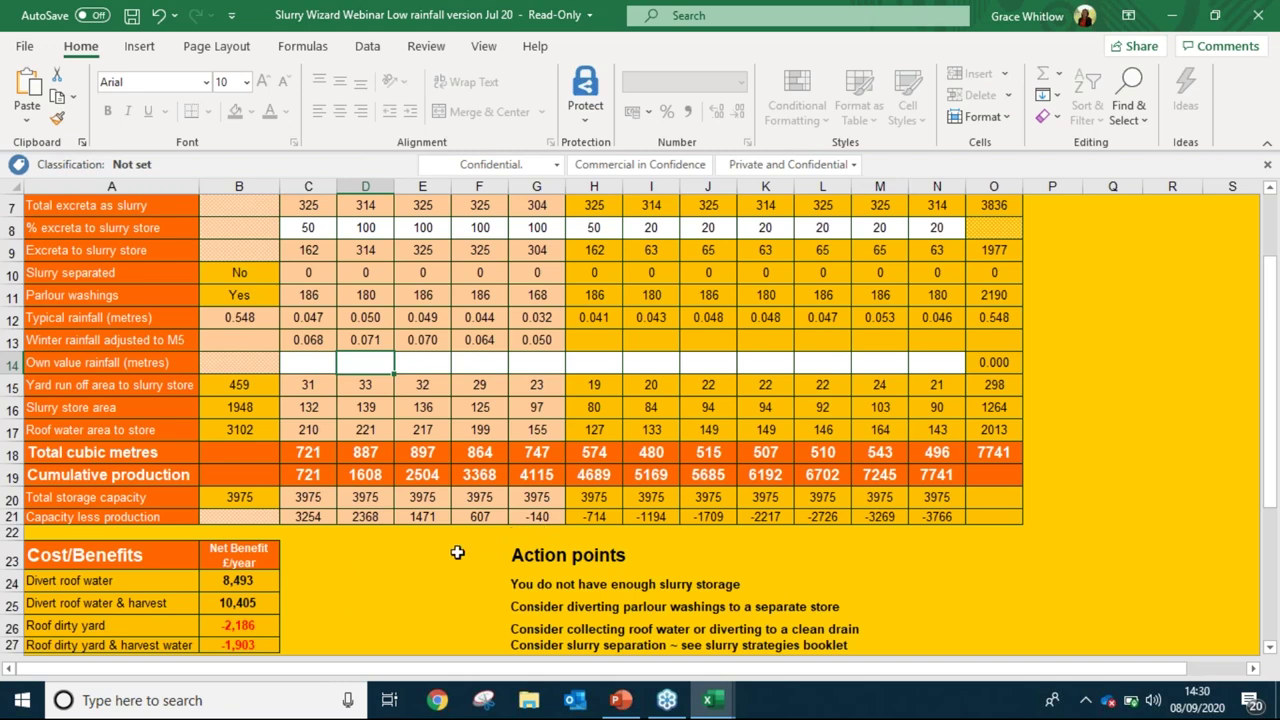
{"action": "scroll", "coordinate": [457, 552], "scroll_direction": "up", "scroll_amount": 2}
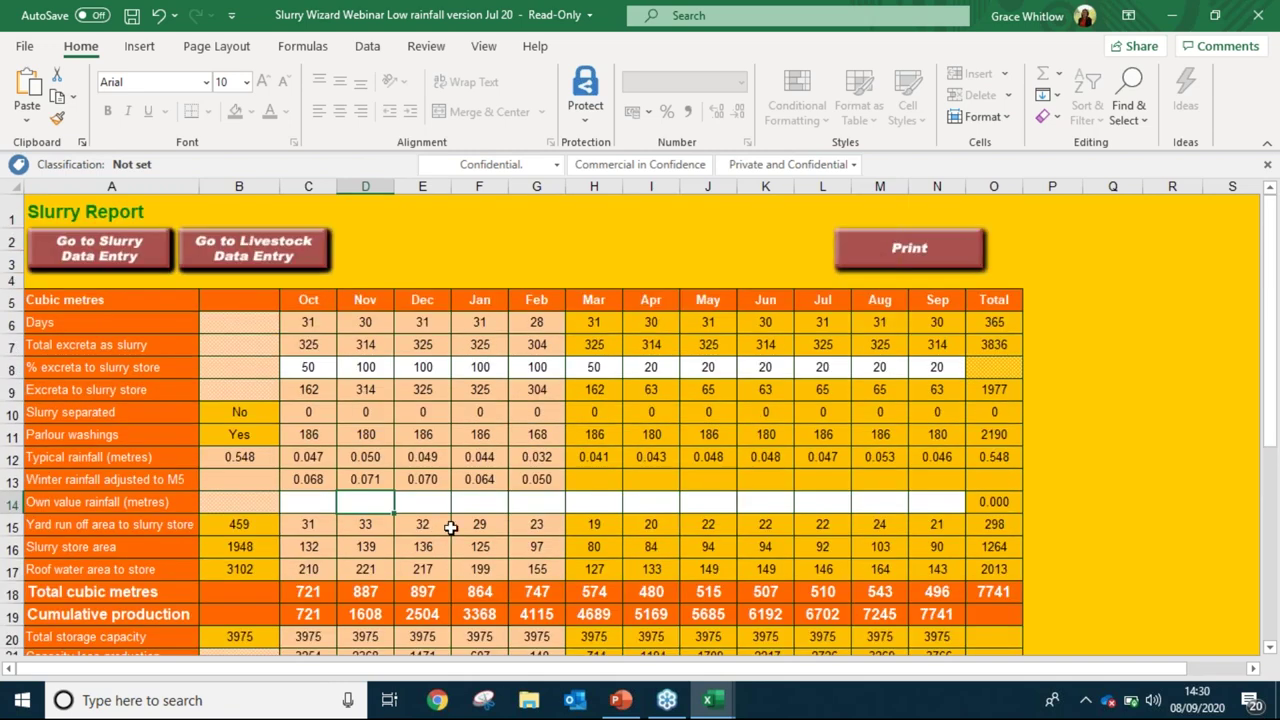
In the slurry data entry's roof water area table, set the length of Roof 1 to 0 m.
{"action": "left_click", "coordinate": [120, 266]}
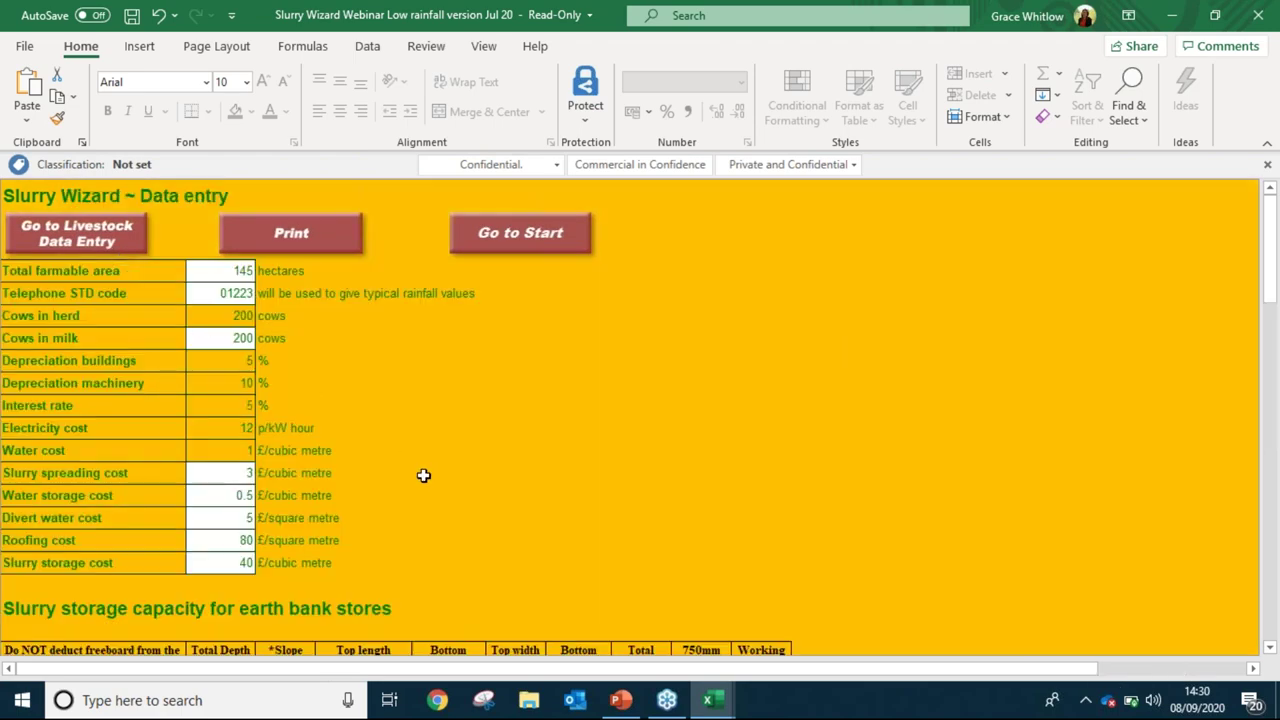
{"action": "scroll", "coordinate": [406, 463], "scroll_direction": "down", "scroll_amount": 15}
{"action": "scroll", "coordinate": [384, 443], "scroll_direction": "down", "scroll_amount": 7}
{"action": "left_click", "coordinate": [223, 328]}
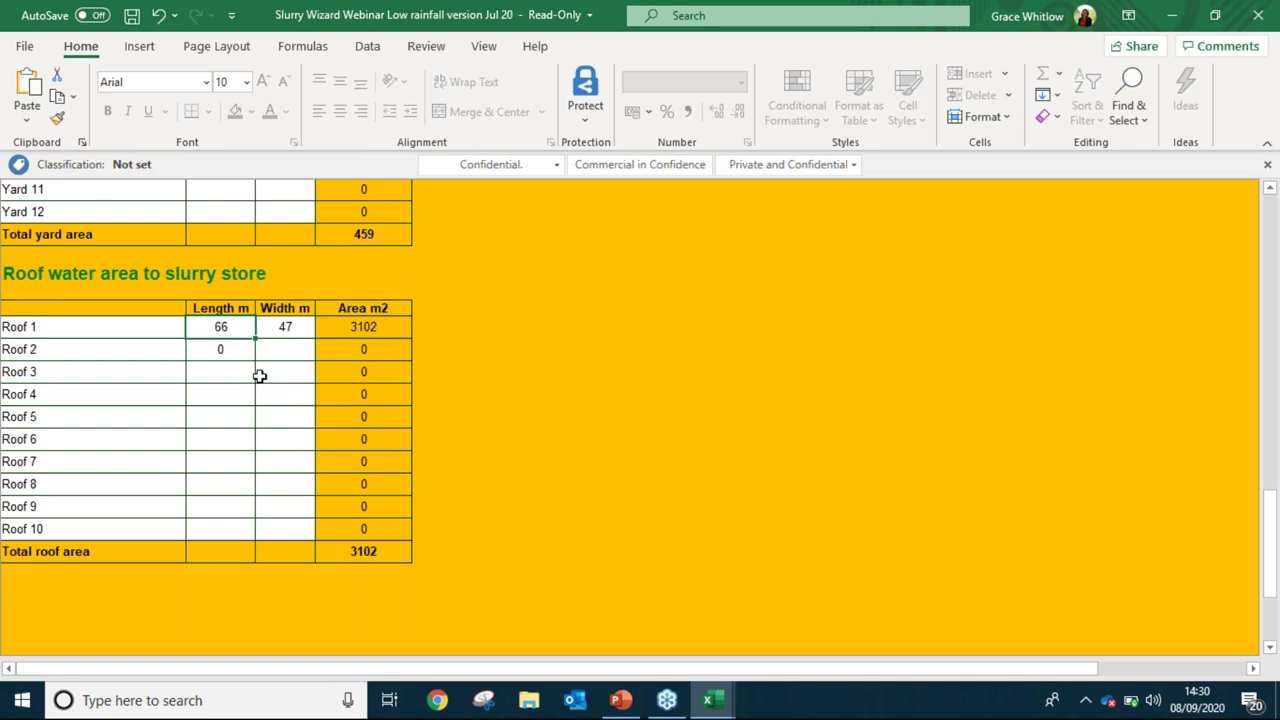
{"action": "type", "text": "0"}
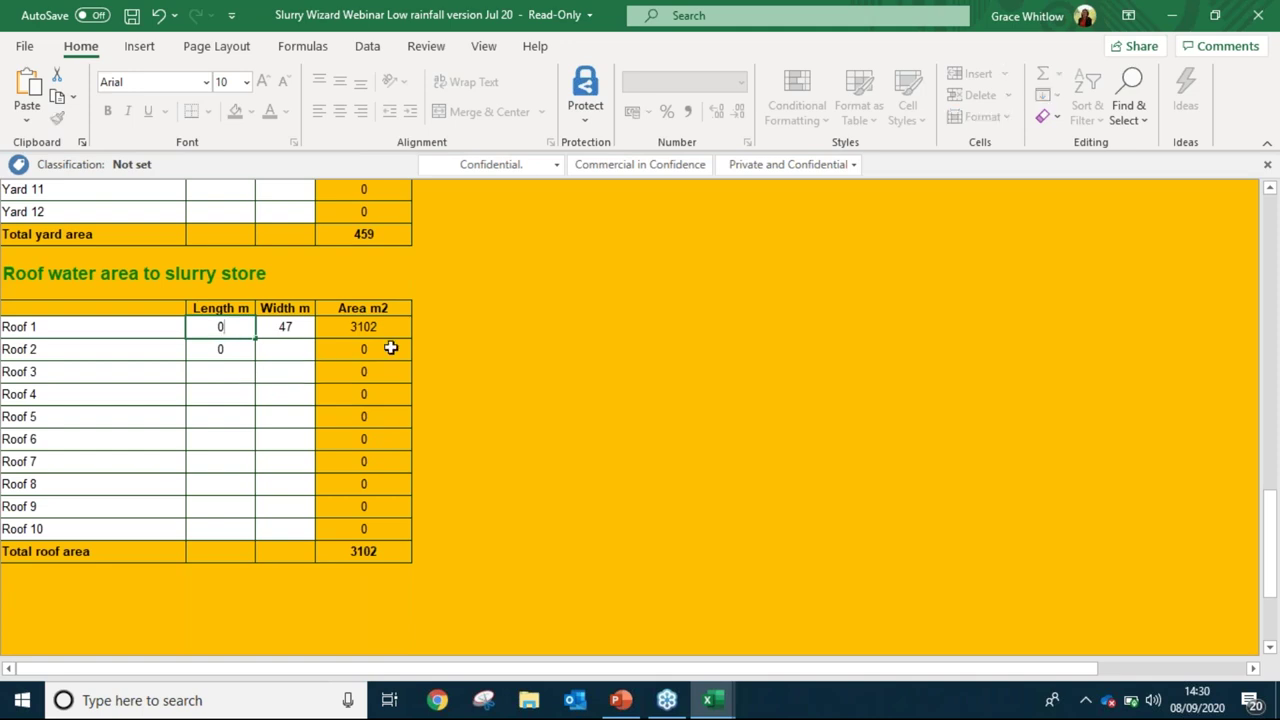
{"action": "key", "text": "ctrl+Return"}
Go back to the low rainfall slurry report and examine the storage capacity and action points without roof water.
{"action": "scroll", "coordinate": [428, 369], "scroll_direction": "up", "scroll_amount": 10}
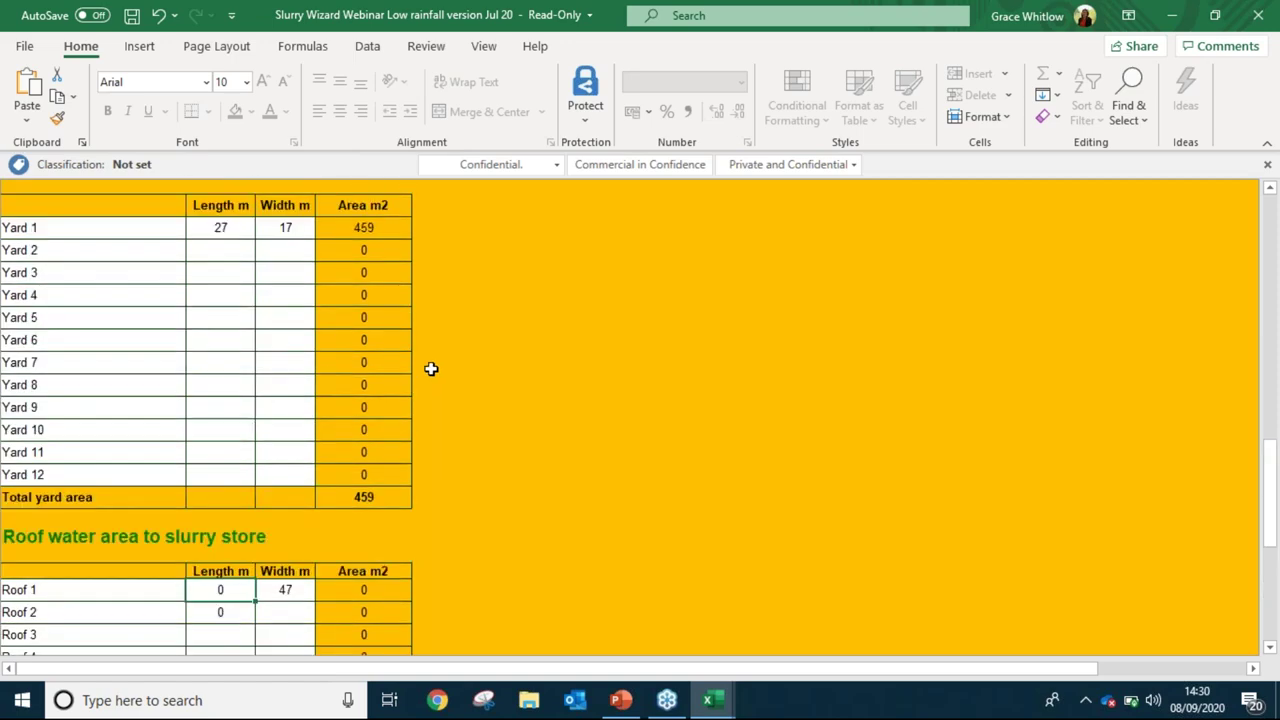
{"action": "scroll", "coordinate": [431, 369], "scroll_direction": "up", "scroll_amount": 10}
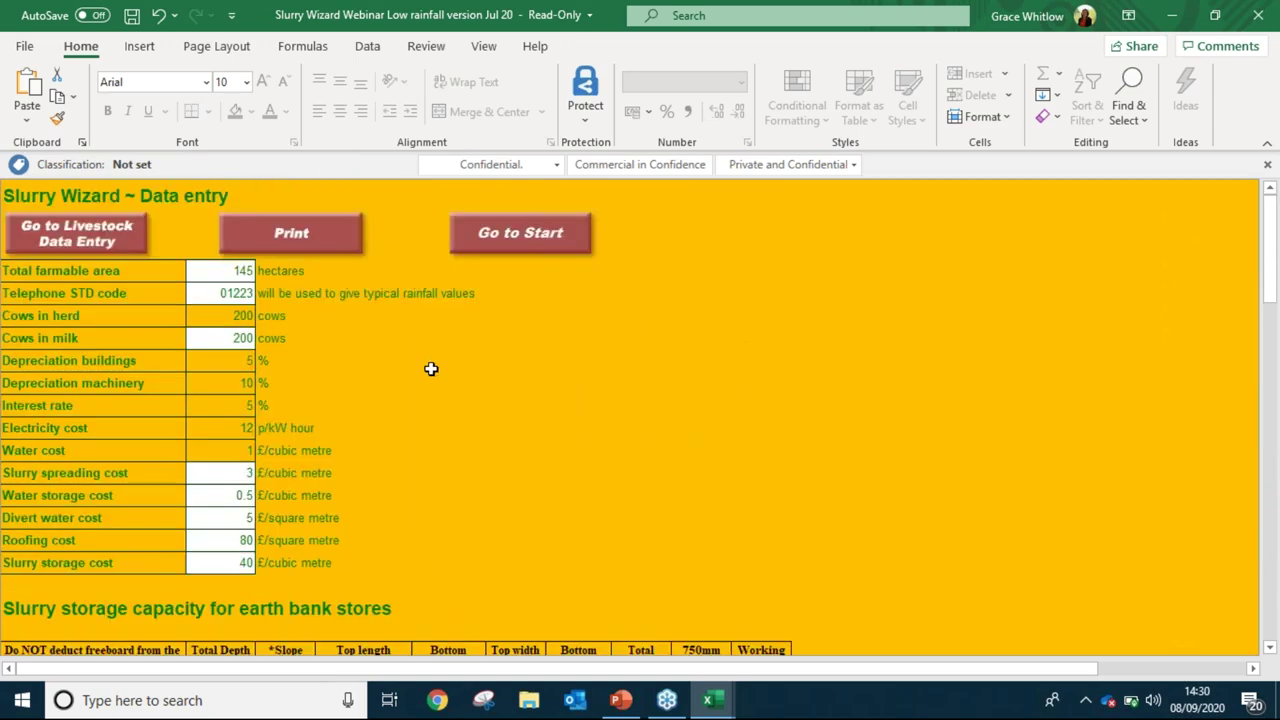
{"action": "left_click", "coordinate": [50, 235]}
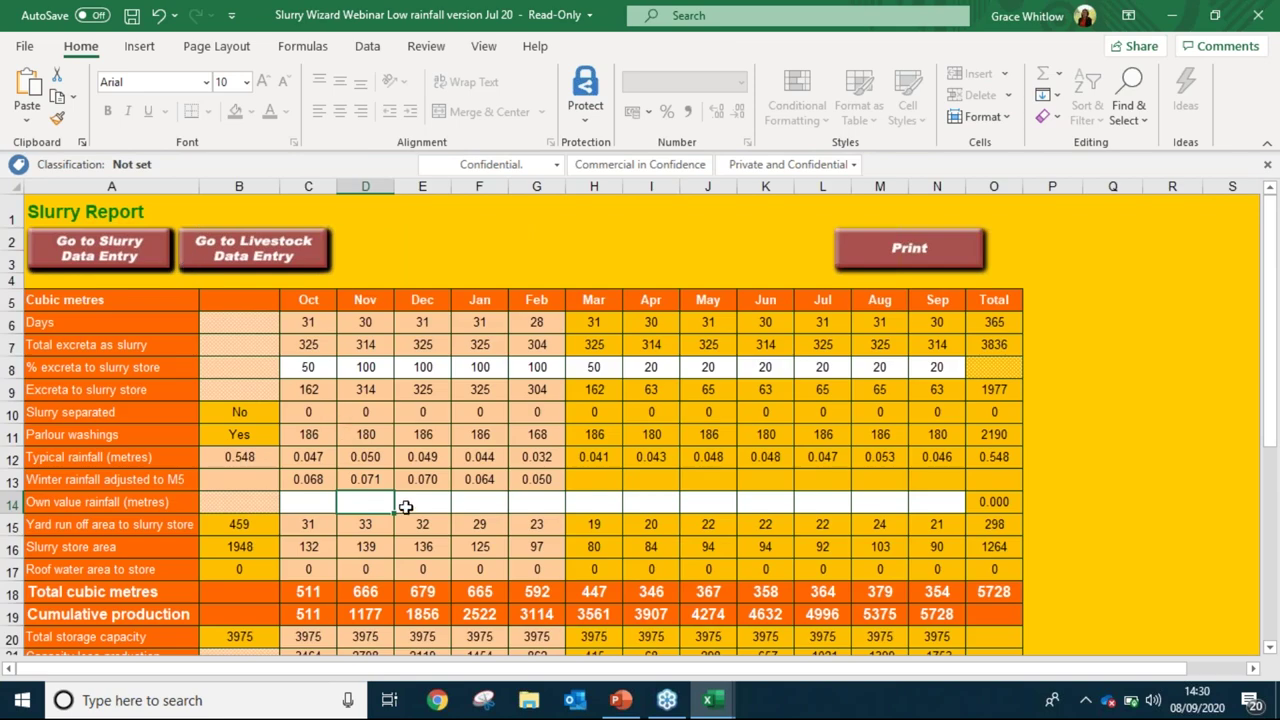
{"action": "scroll", "coordinate": [395, 503], "scroll_direction": "down", "scroll_amount": 2}
{"action": "scroll", "coordinate": [386, 495], "scroll_direction": "up", "scroll_amount": 1}
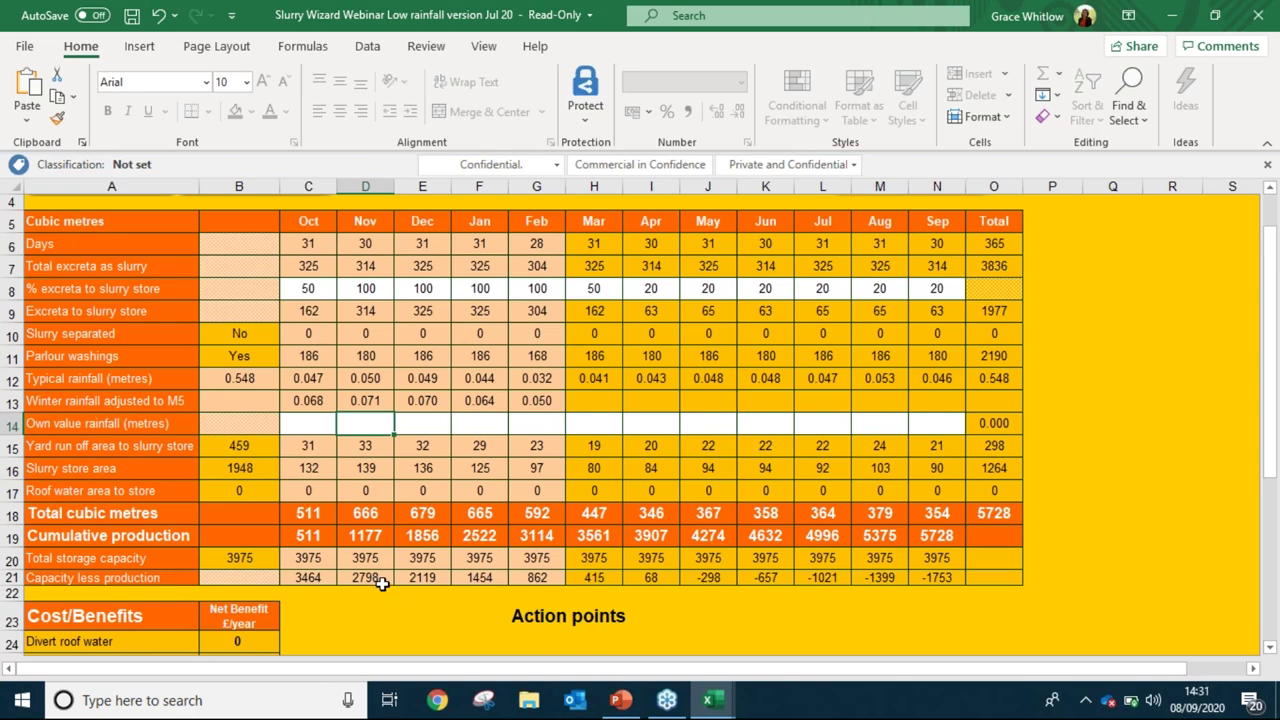
{"action": "scroll", "coordinate": [374, 566], "scroll_direction": "up", "scroll_amount": 1}
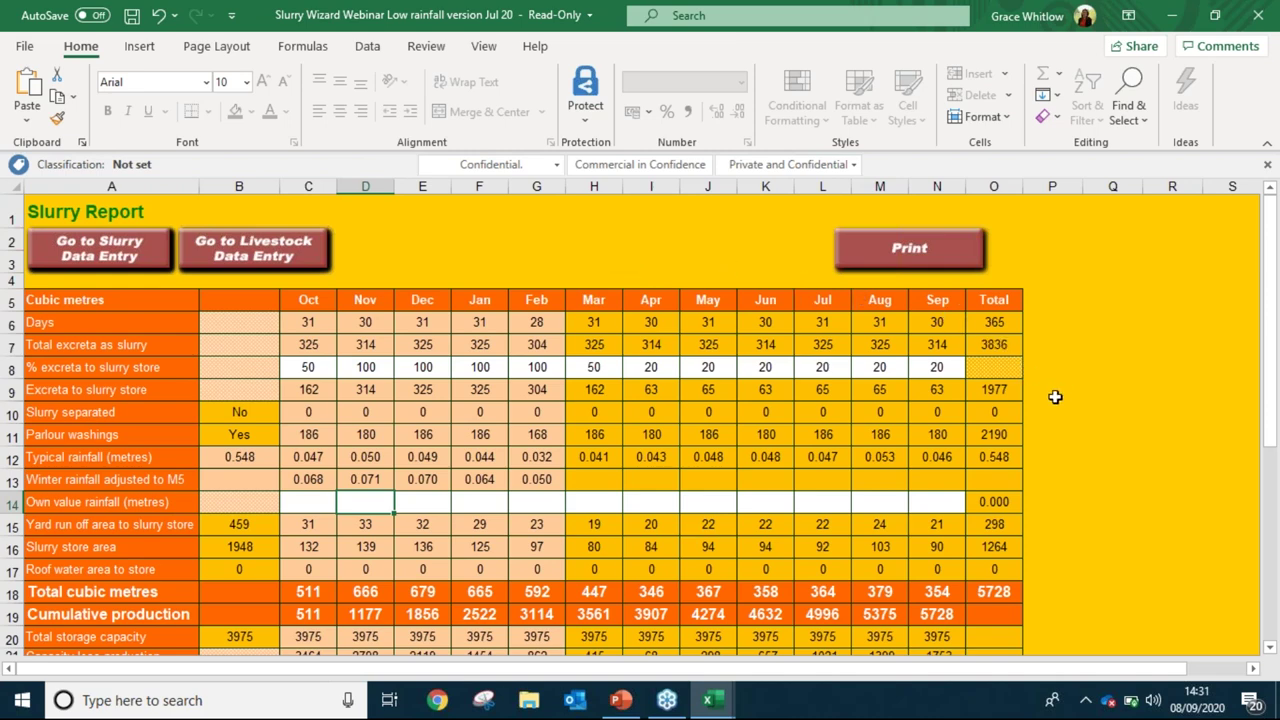
{"action": "scroll", "coordinate": [1268, 450], "scroll_direction": "down", "scroll_amount": 1}
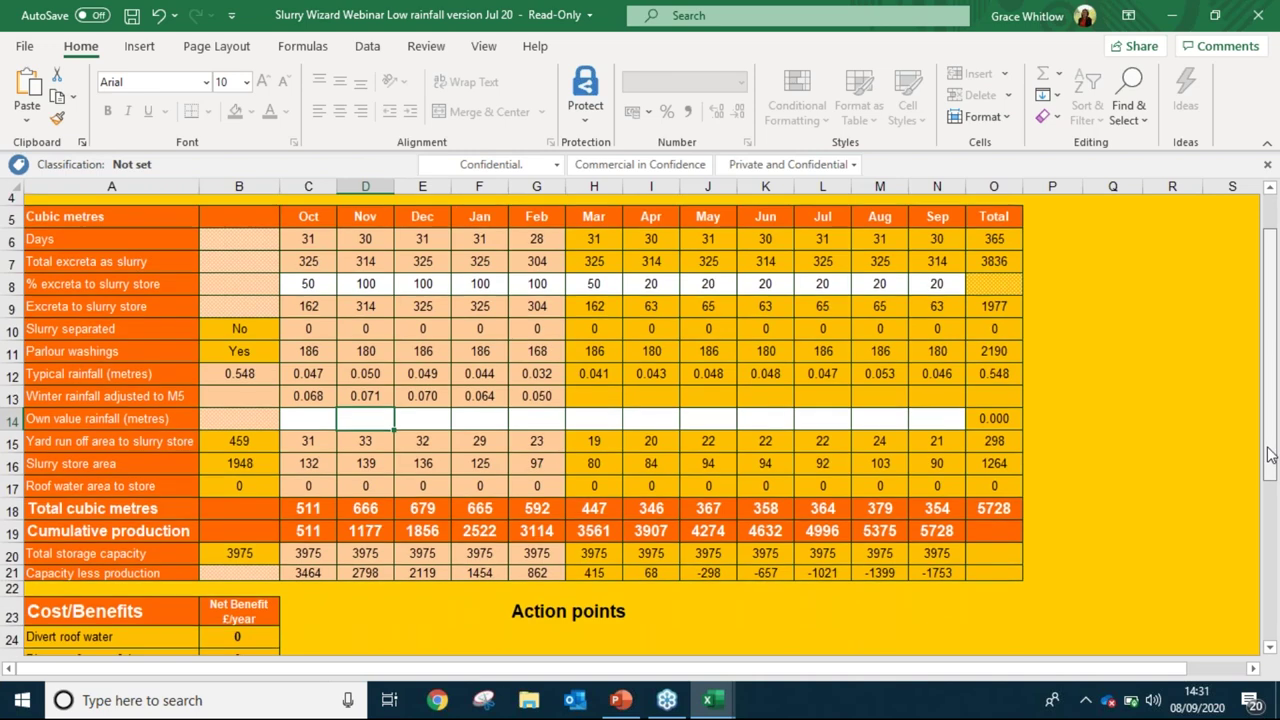
Review the monthly slurry production, rainfall and storage capacity rows in the low rainfall slurry report.
{"action": "scroll", "coordinate": [1266, 445], "scroll_direction": "up", "scroll_amount": 1}
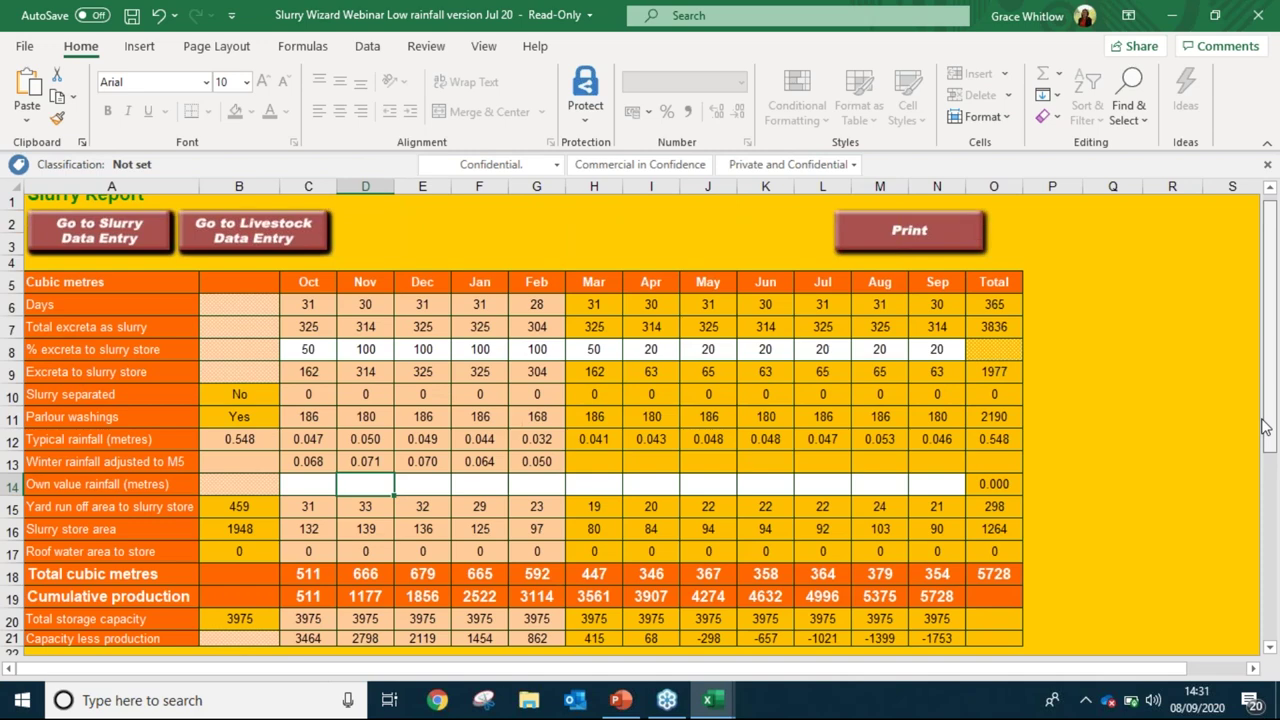
{"action": "scroll", "coordinate": [1260, 430], "scroll_direction": "down", "scroll_amount": 1}
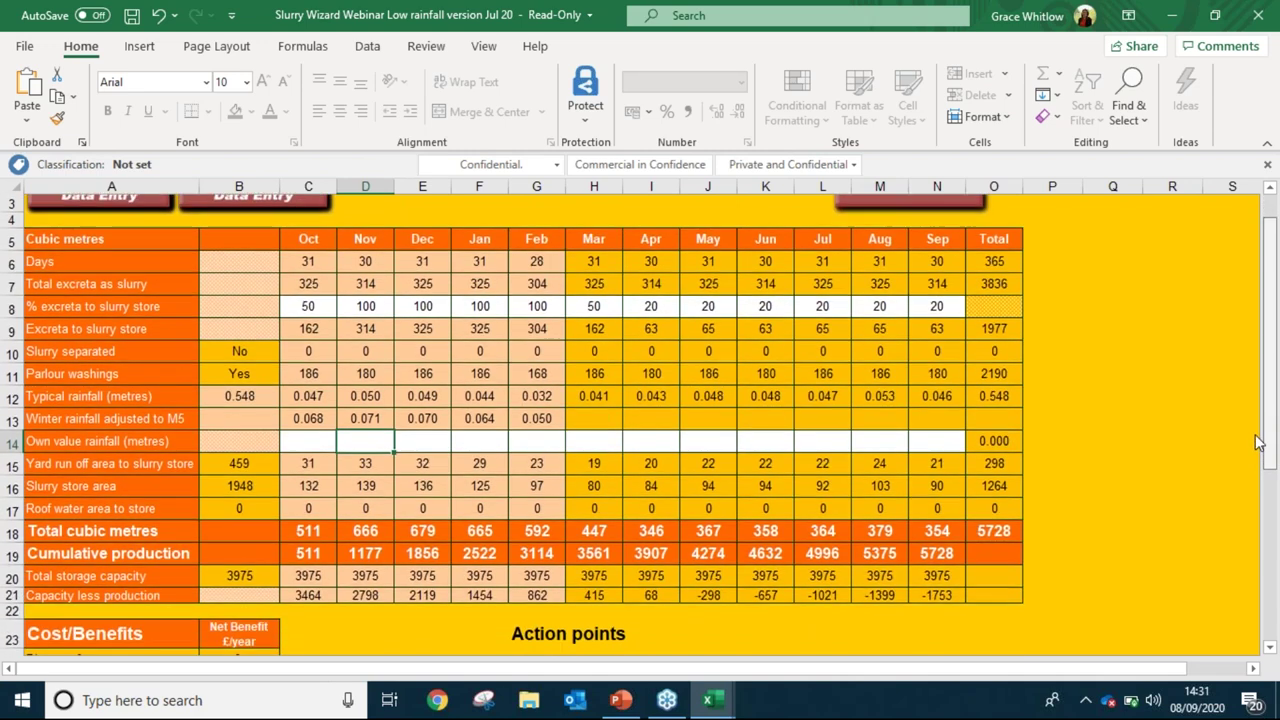
{"action": "scroll", "coordinate": [1258, 441], "scroll_direction": "up", "scroll_amount": 1}
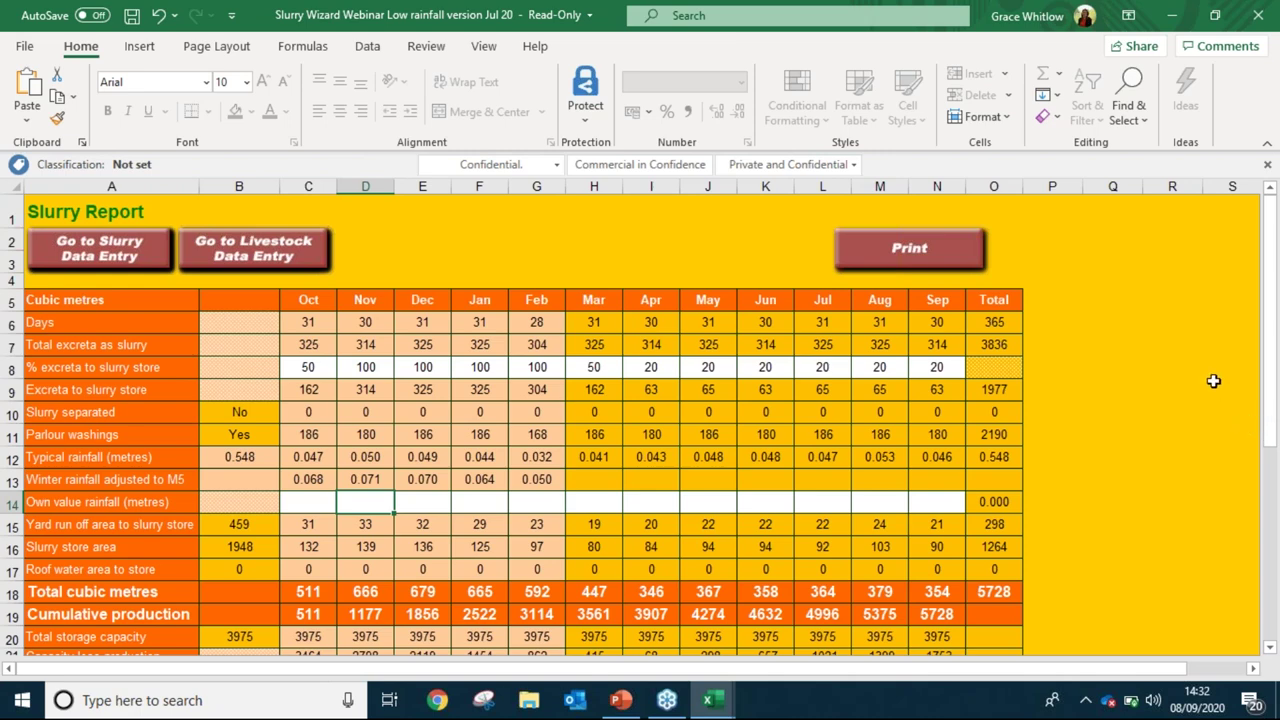
Switch to the Slurry Wizard slides in PowerPoint and resume the slide show from slide 10, advancing to the Slurry Wizard Demonstration slide.
{"action": "left_click", "coordinate": [608, 702]}
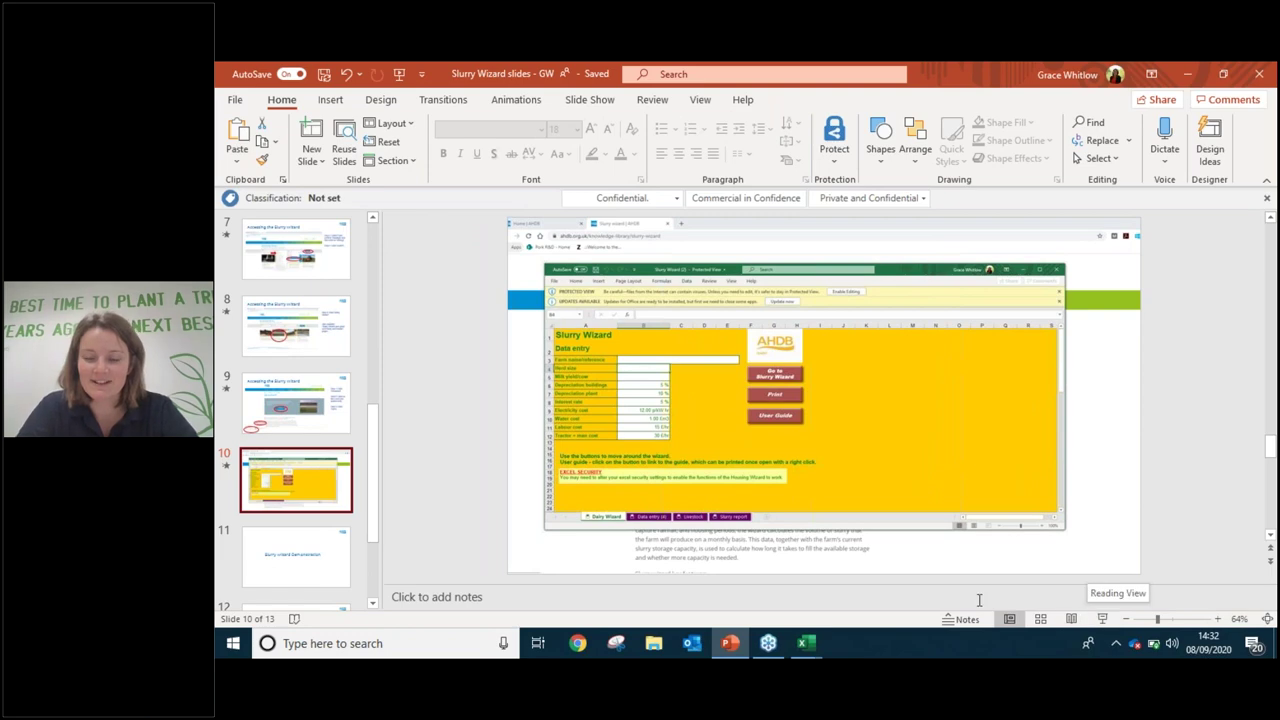
{"action": "left_click", "coordinate": [1102, 619]}
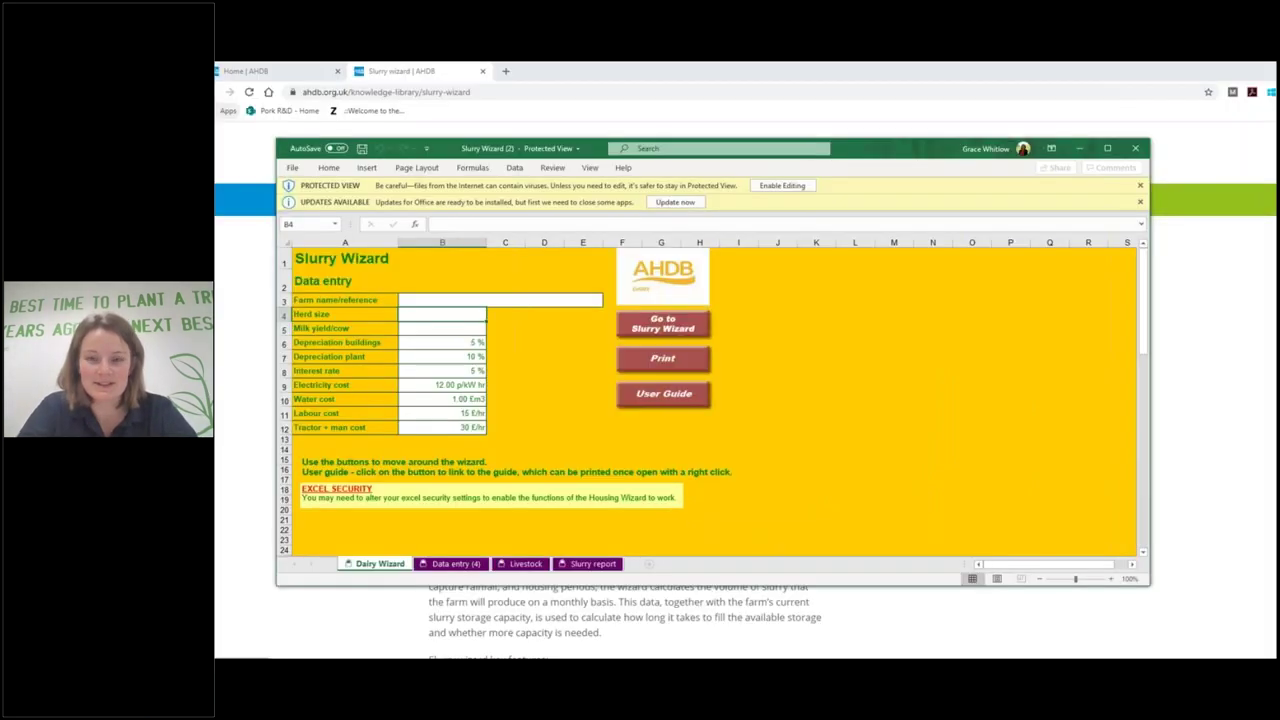
{"action": "left_click", "coordinate": [1071, 358]}
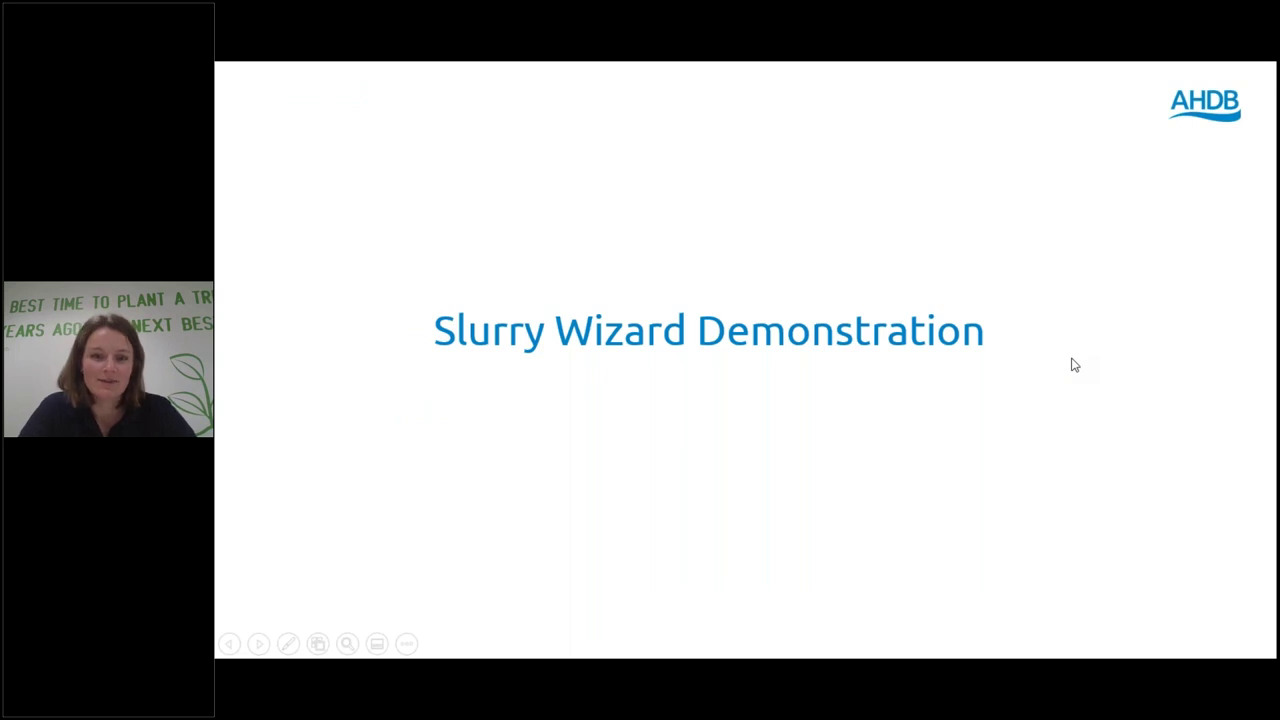
Advance to the More information slide and reveal the circle around Slurry and manure and the Slurry and manure page image.
{"action": "left_click", "coordinate": [1073, 365]}
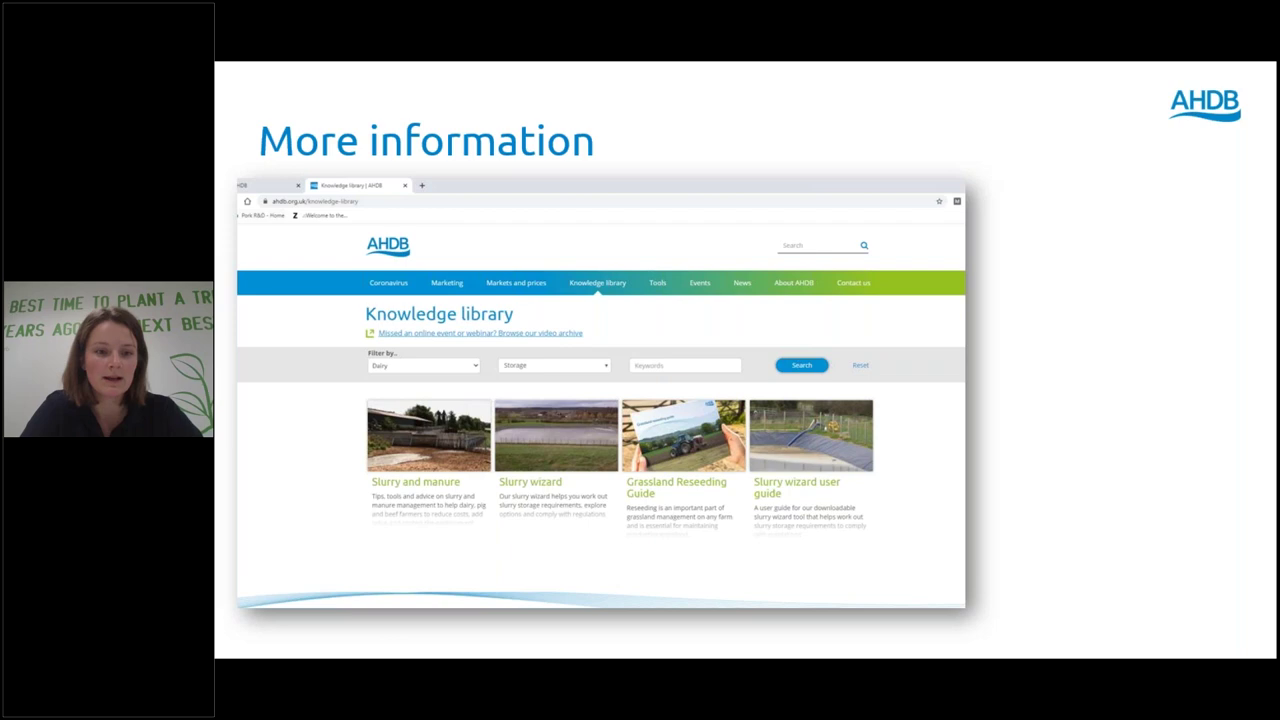
{"action": "key", "text": "Right"}
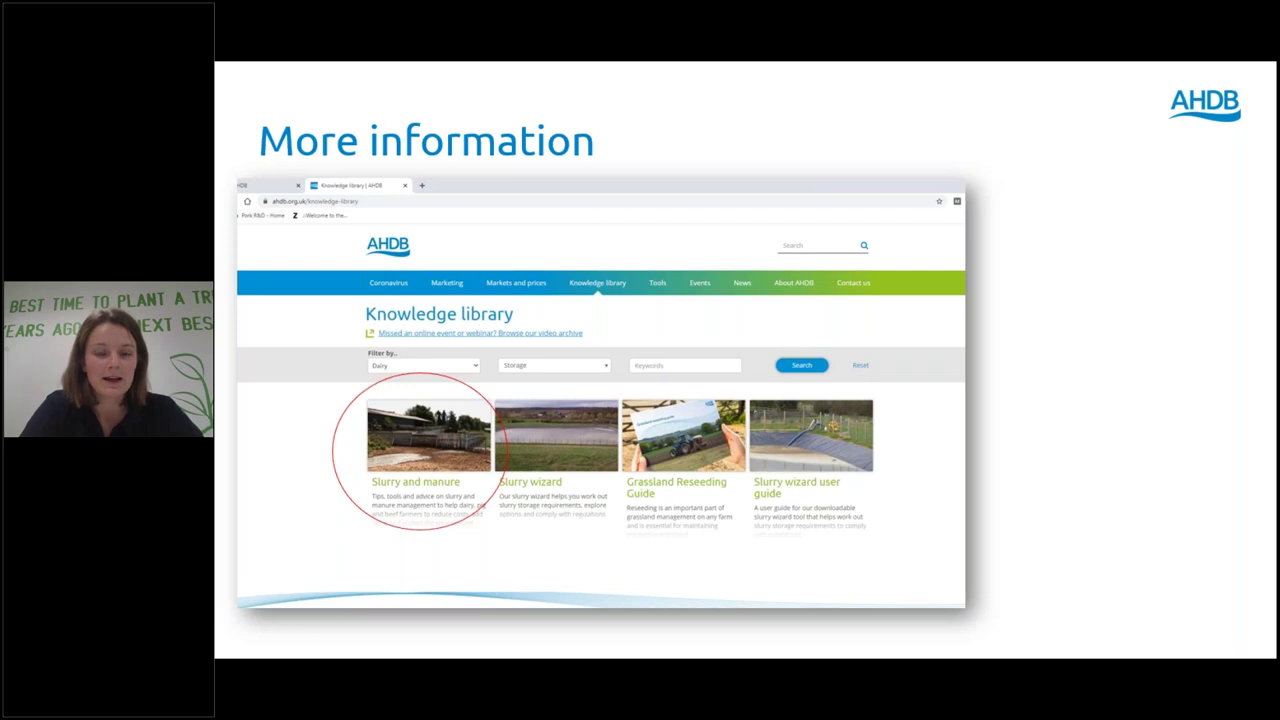
{"action": "key", "text": "Right"}
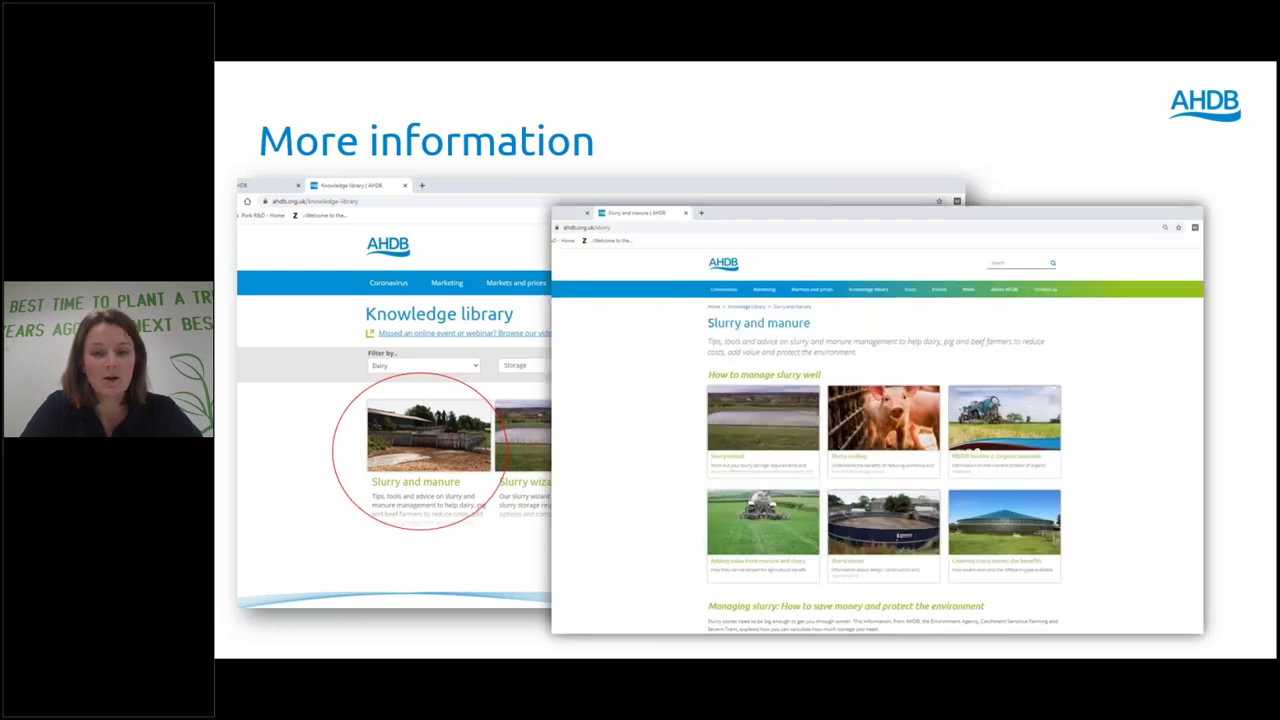